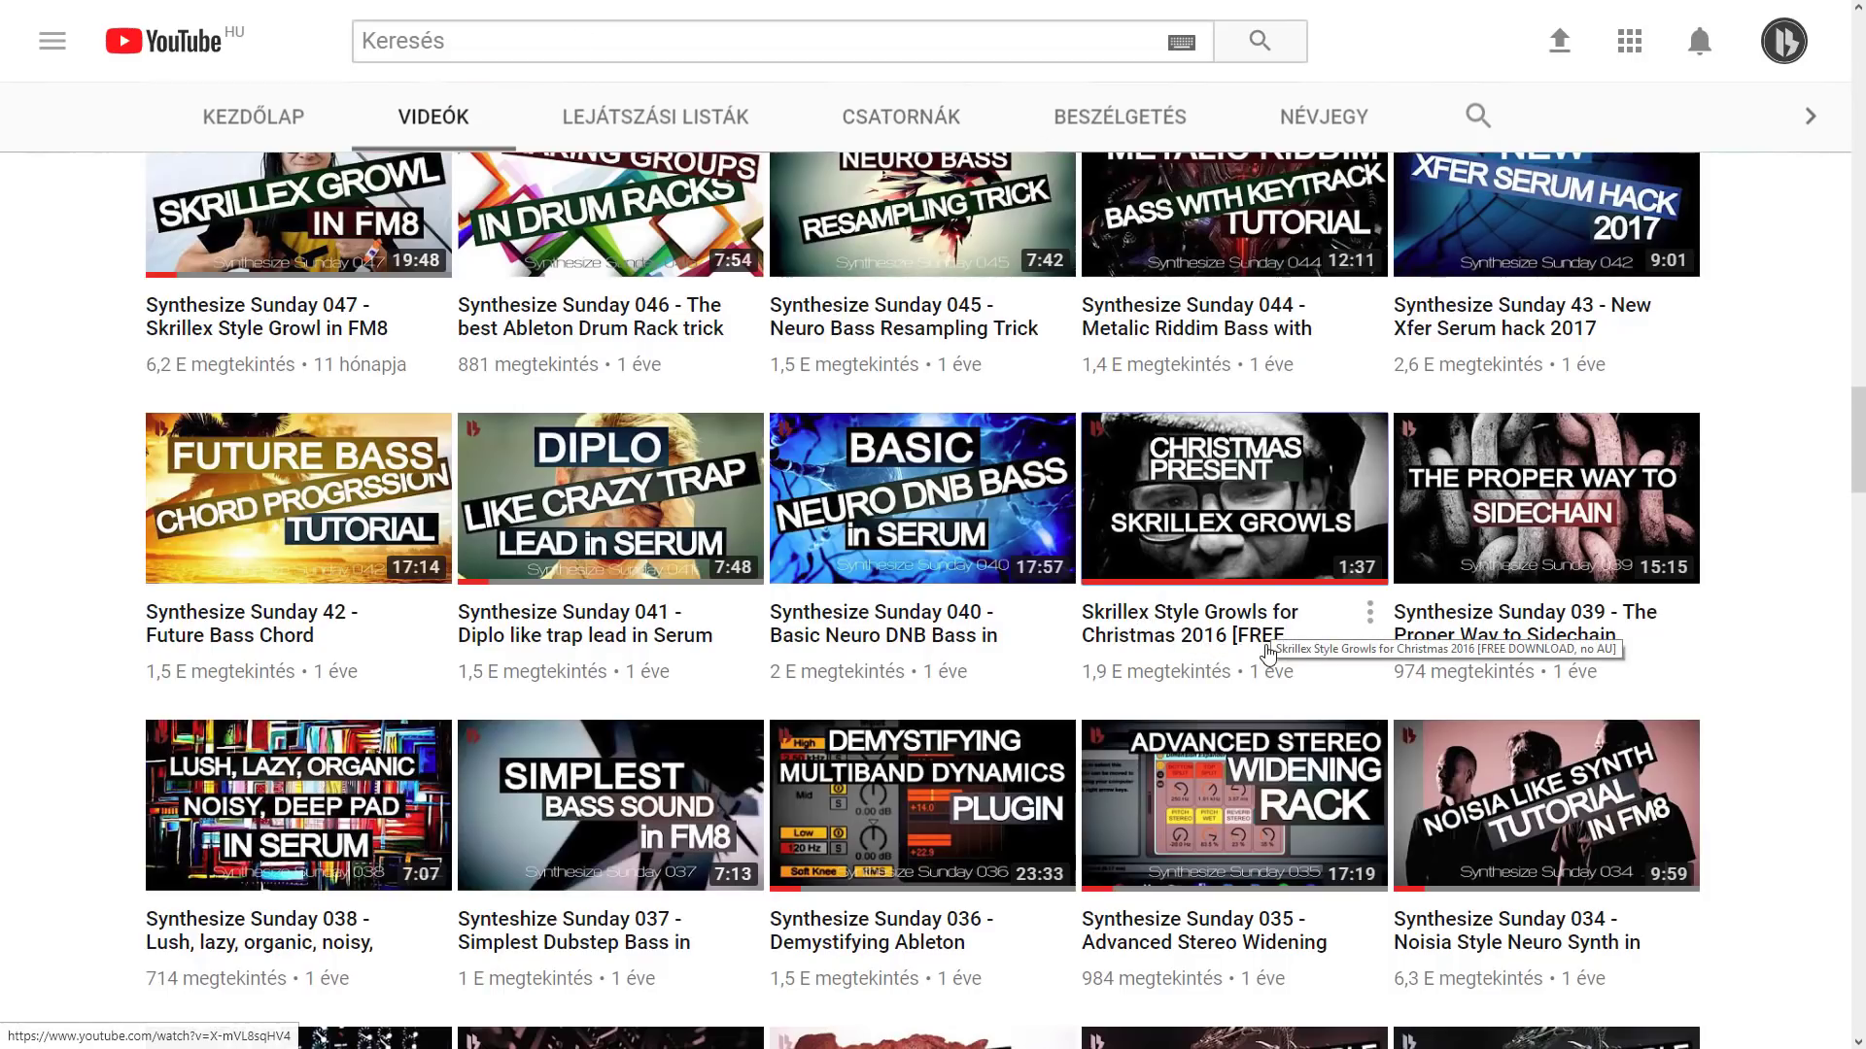
# - Open the "Skrillex Style Growls for Christmas 2016" video and play the growl previews around 1:11
pyautogui.click(1278, 608)
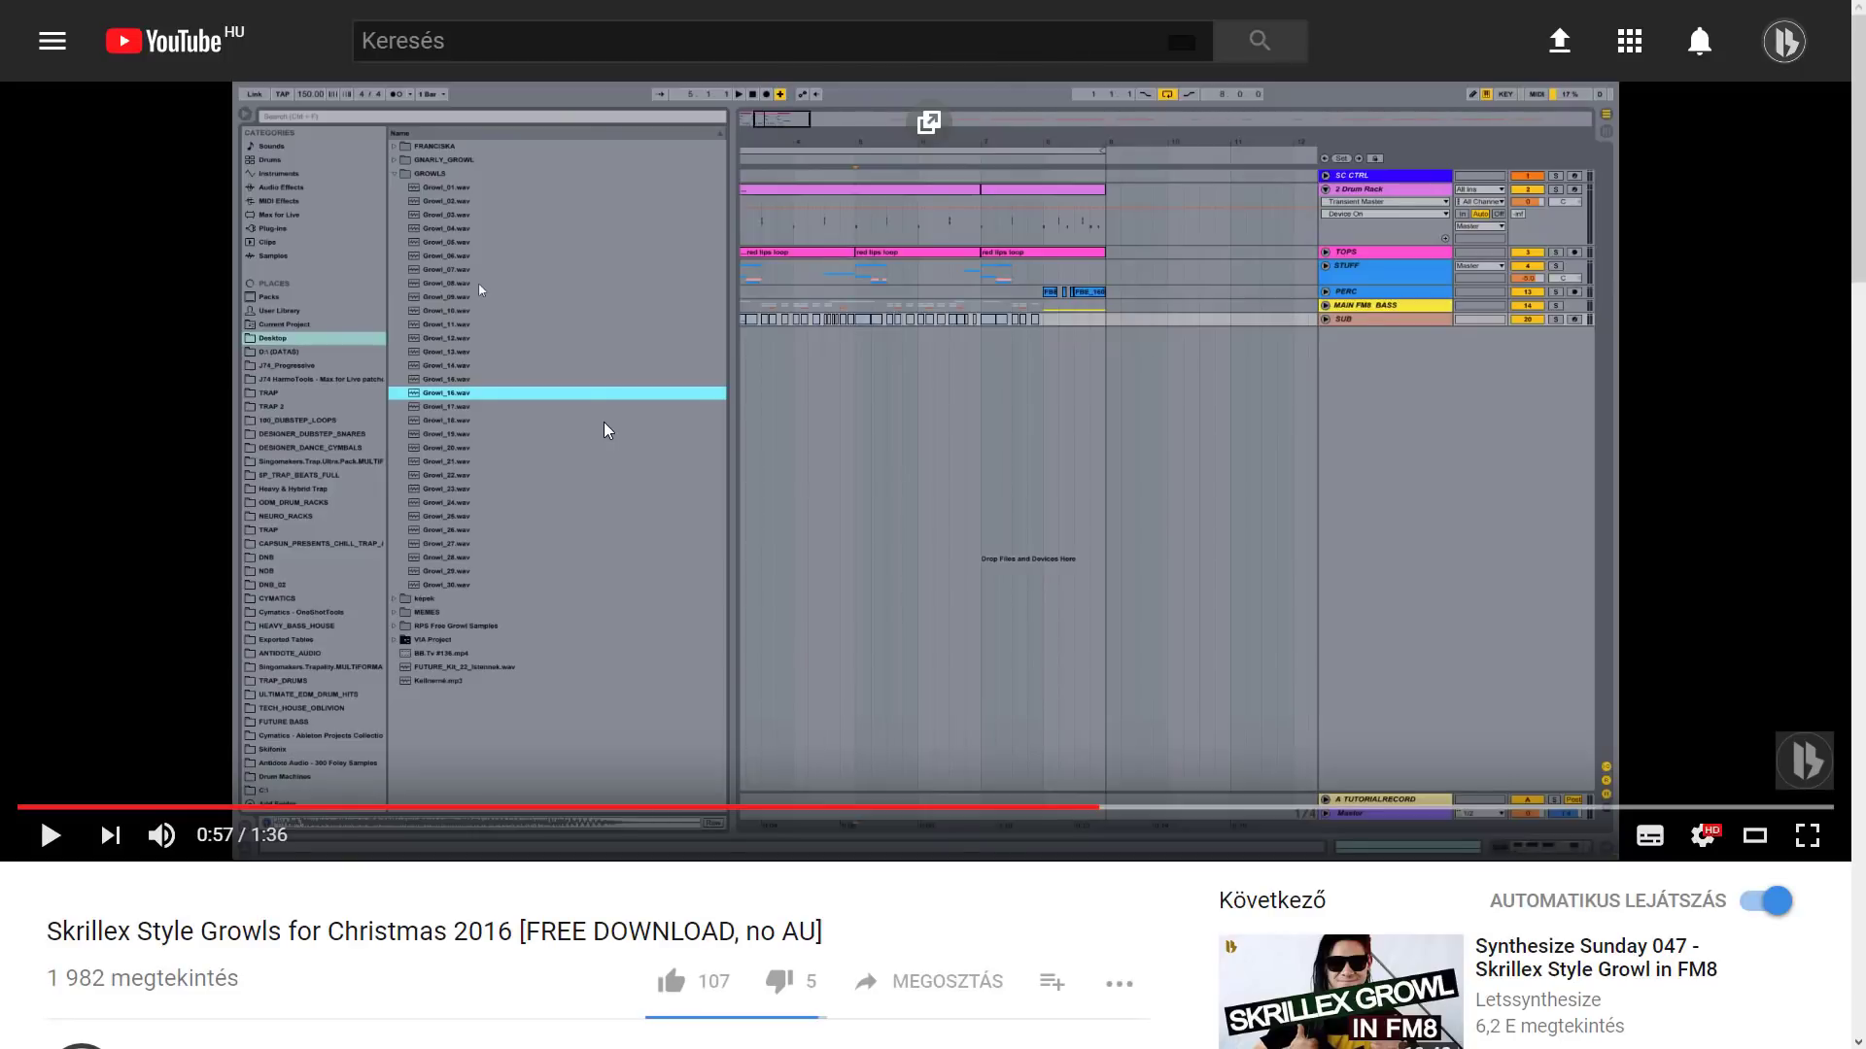
pyautogui.click(608, 431)
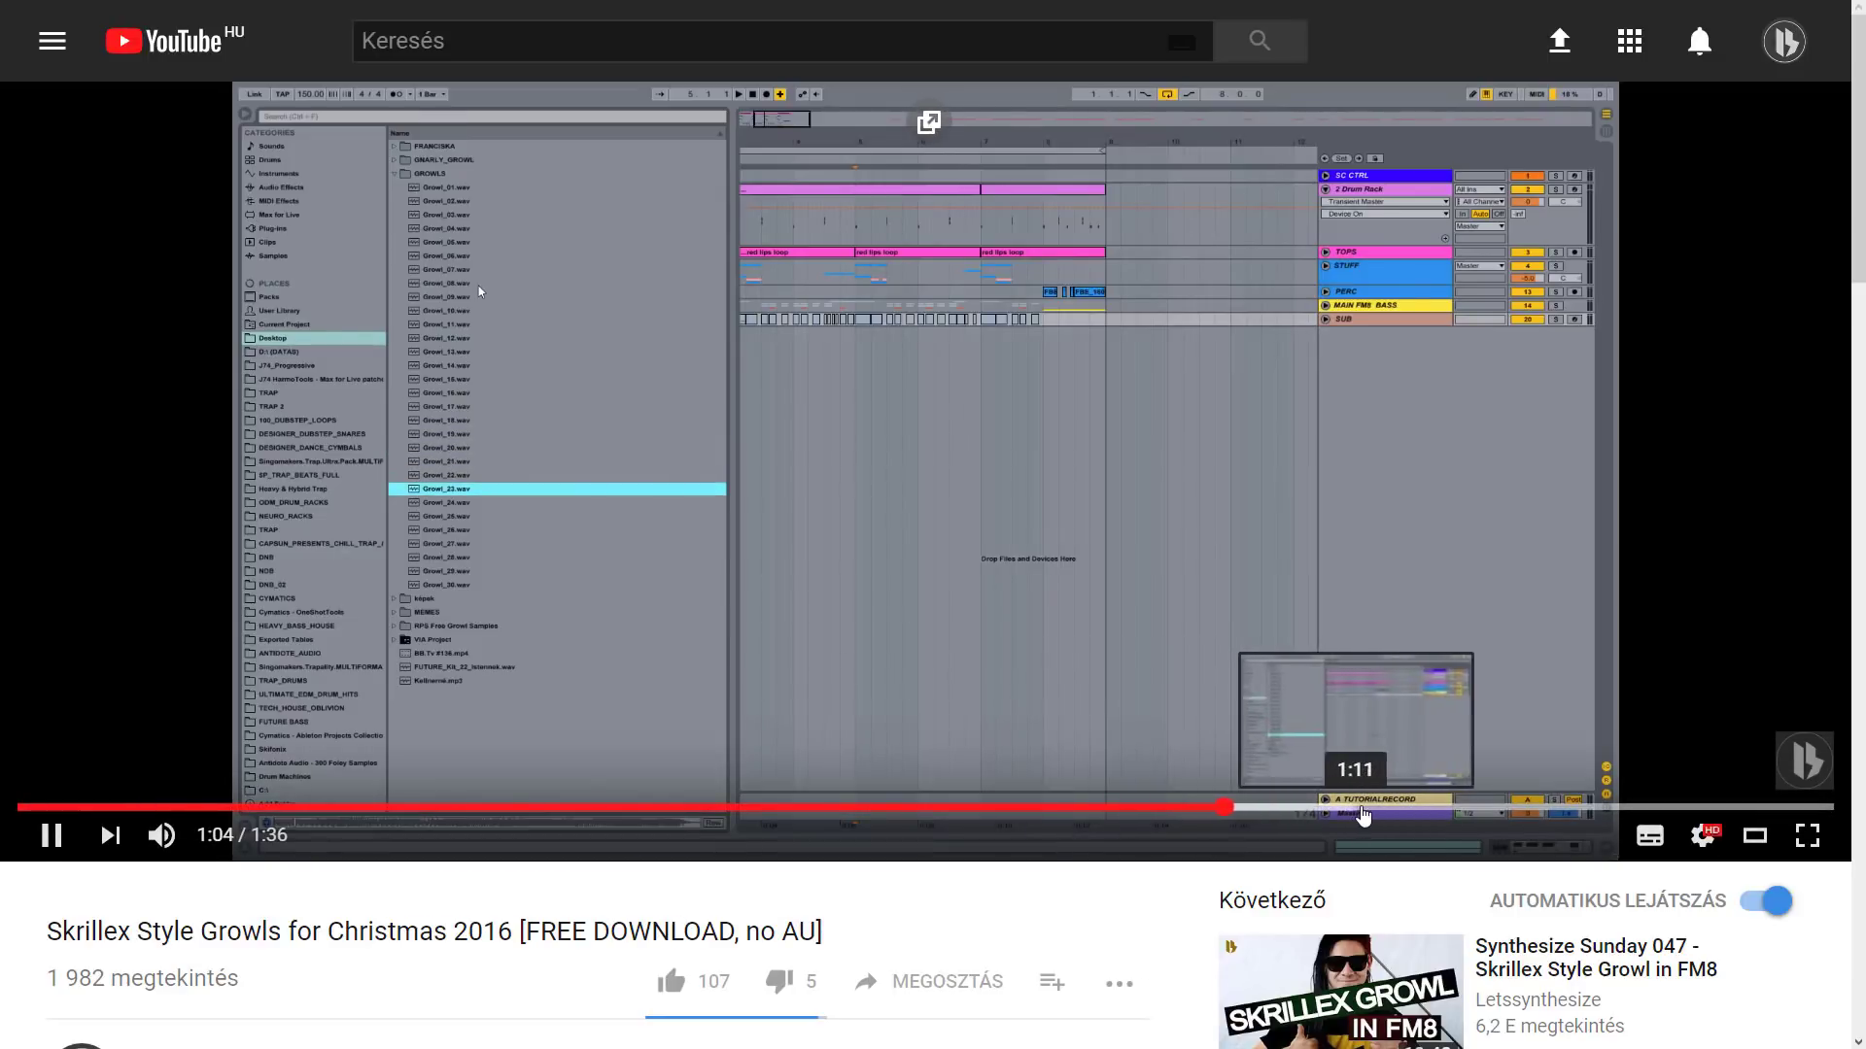
pyautogui.click(1361, 806)
pyautogui.click(1009, 472)
# - Switch to Ableton Live and play the 3-Audio 1 track soloed from just before bar 7
pyautogui.hotkey('alt', 'Tab')
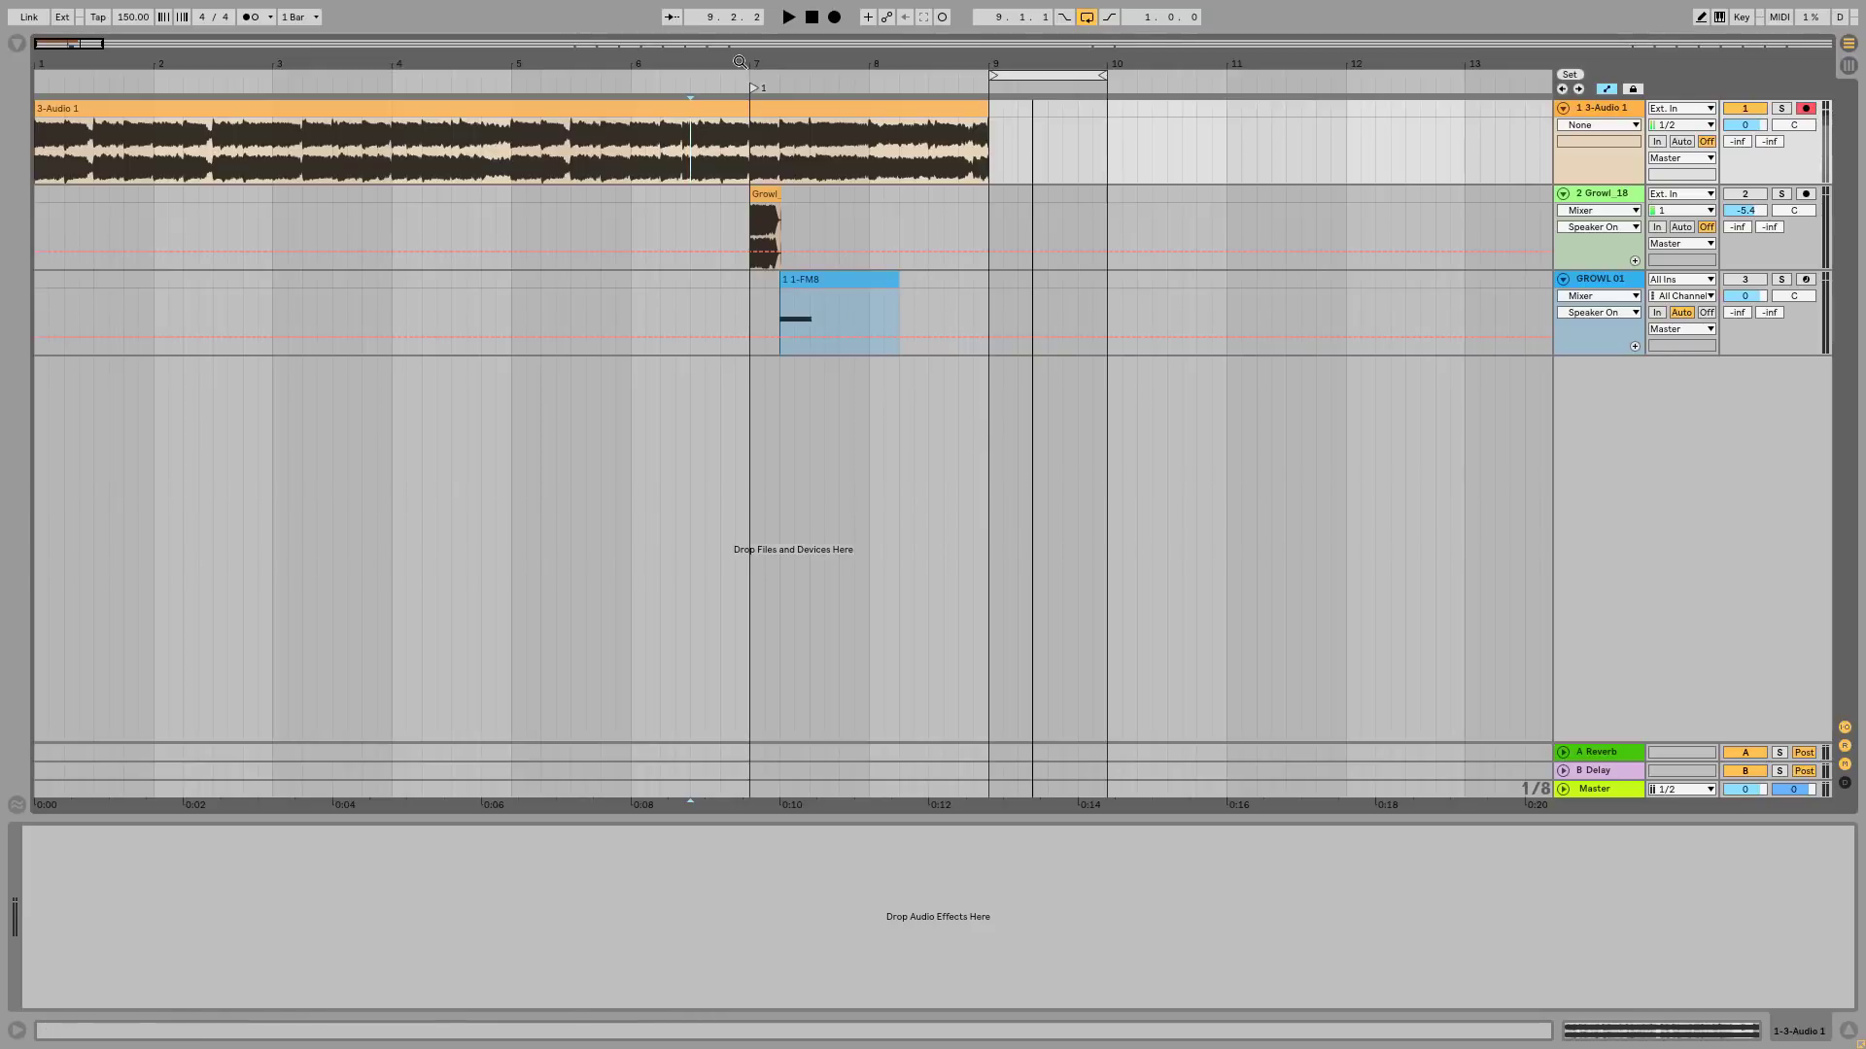
pyautogui.moveTo(740, 62); pyautogui.dragTo(609, 149)
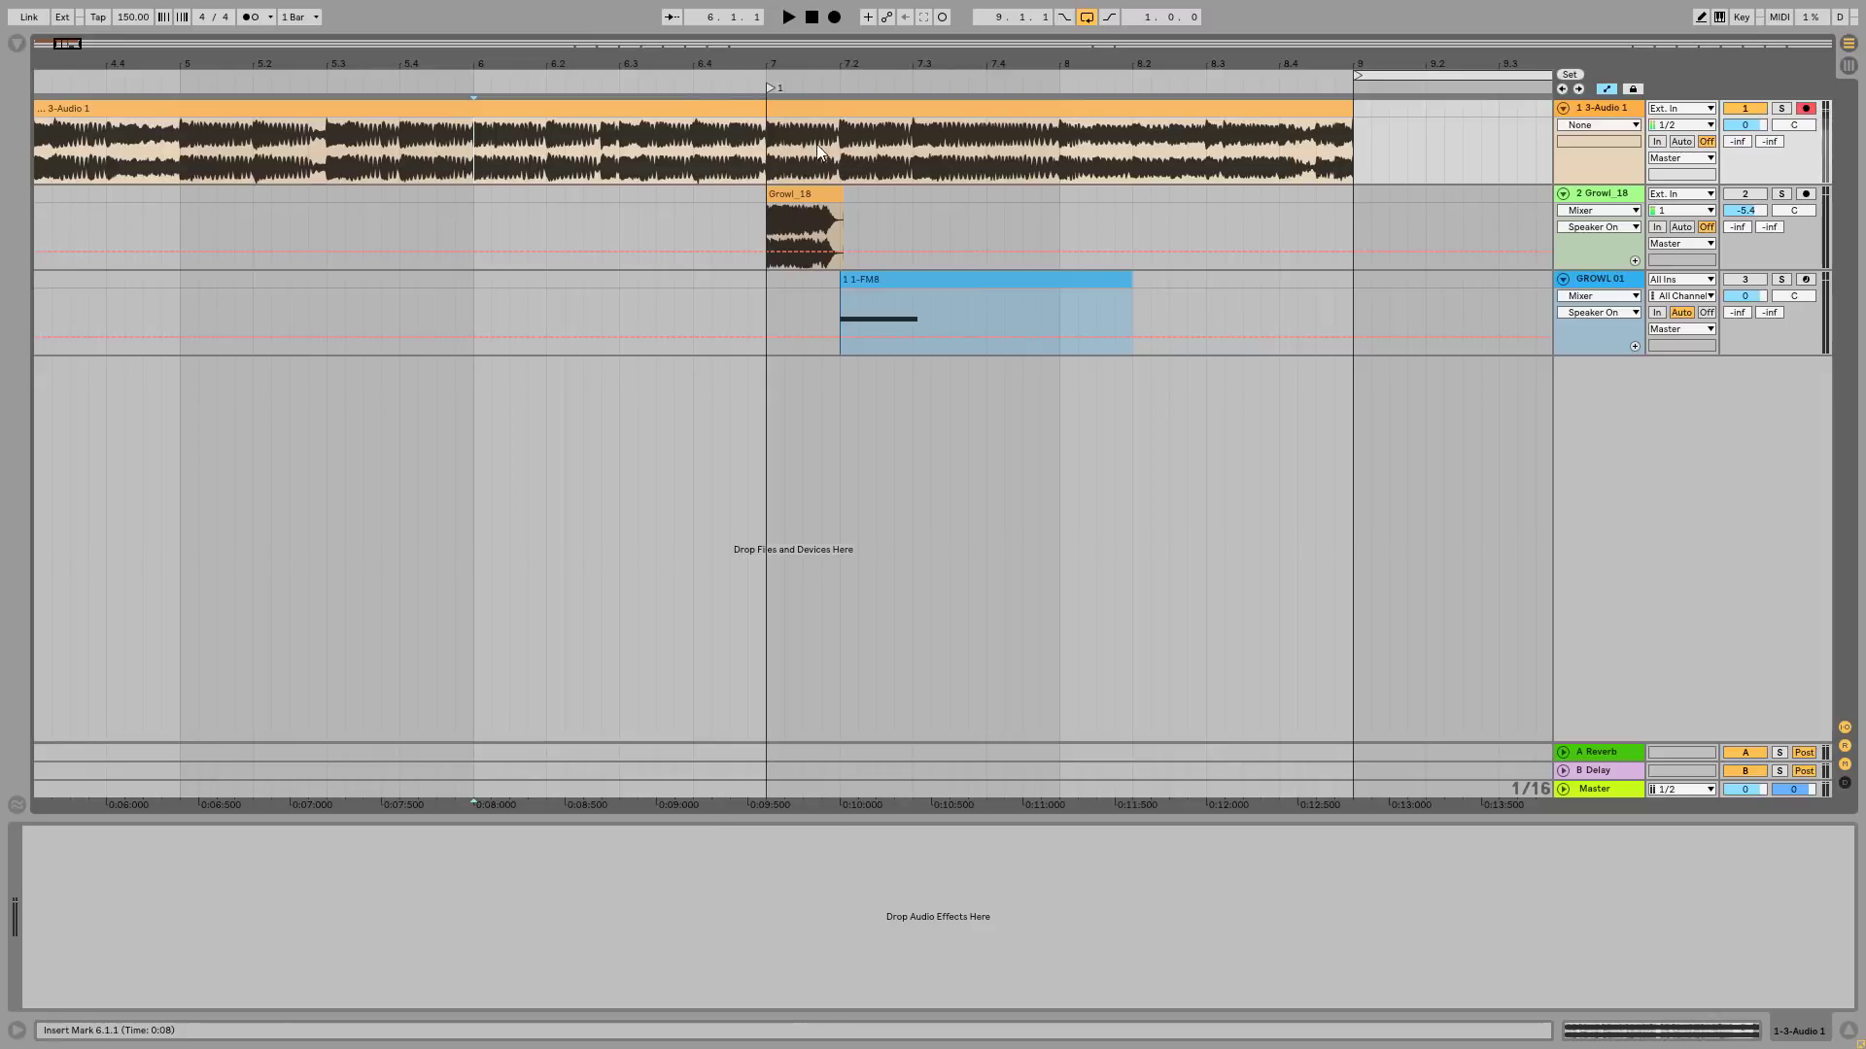
pyautogui.click(1780, 108)
pyautogui.click(731, 148)
pyautogui.press('space')
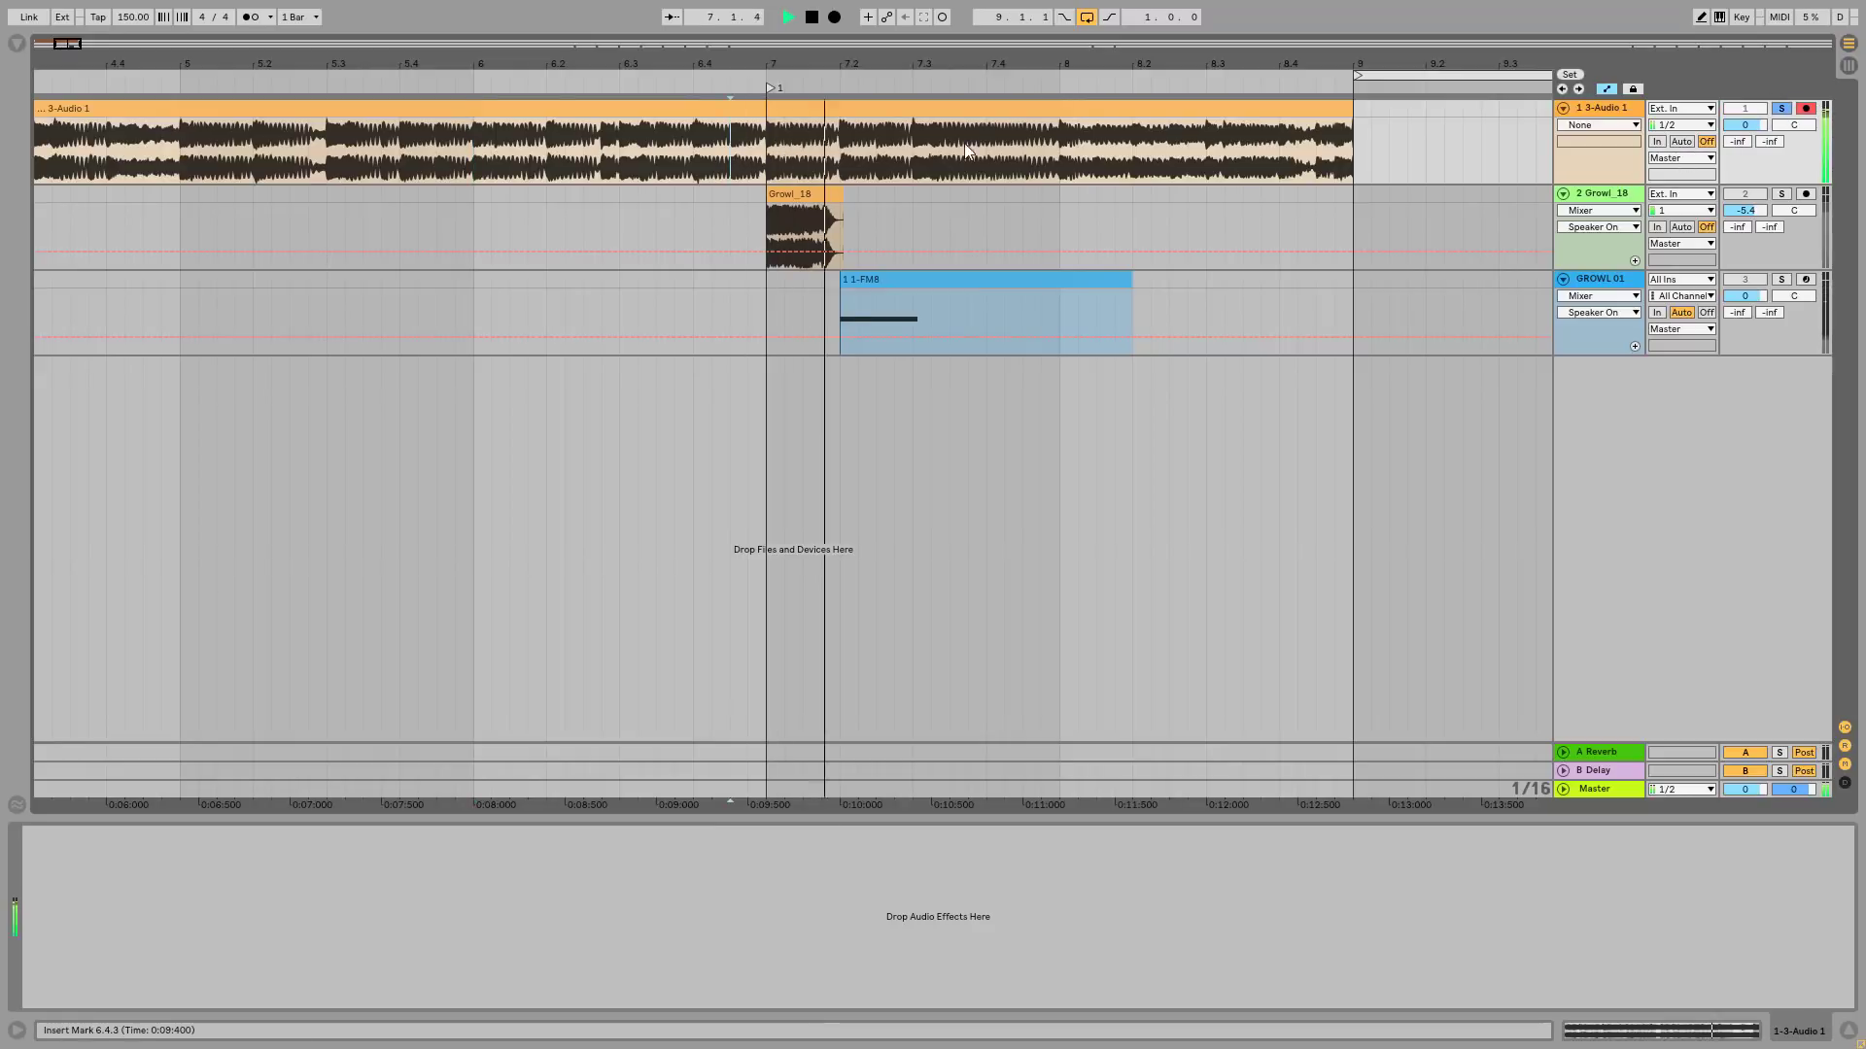
pyautogui.press('space')
pyautogui.press('space')
pyautogui.click(1780, 109)
pyautogui.press('space')
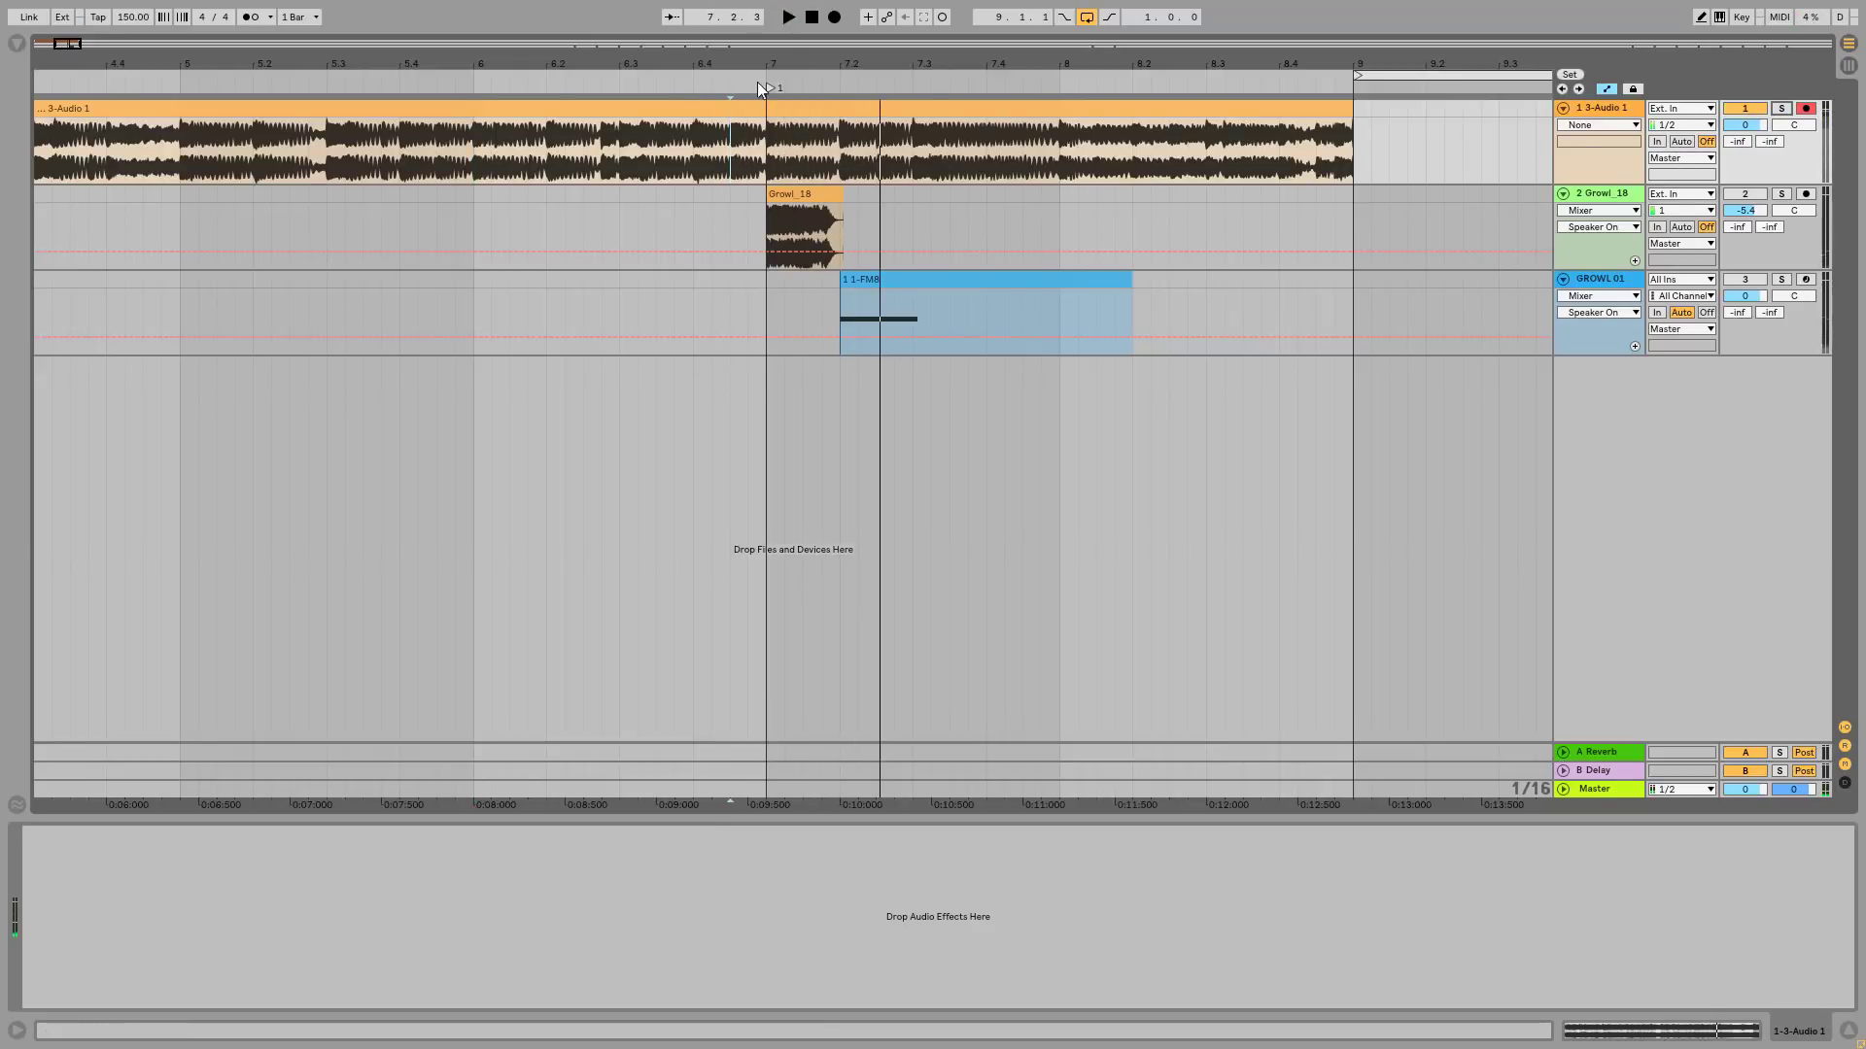
# - Open the growls folder in the browser and preview the samples from Growl_16.wav to Growl_19.wav
pyautogui.moveTo(773, 65); pyautogui.dragTo(772, 97)
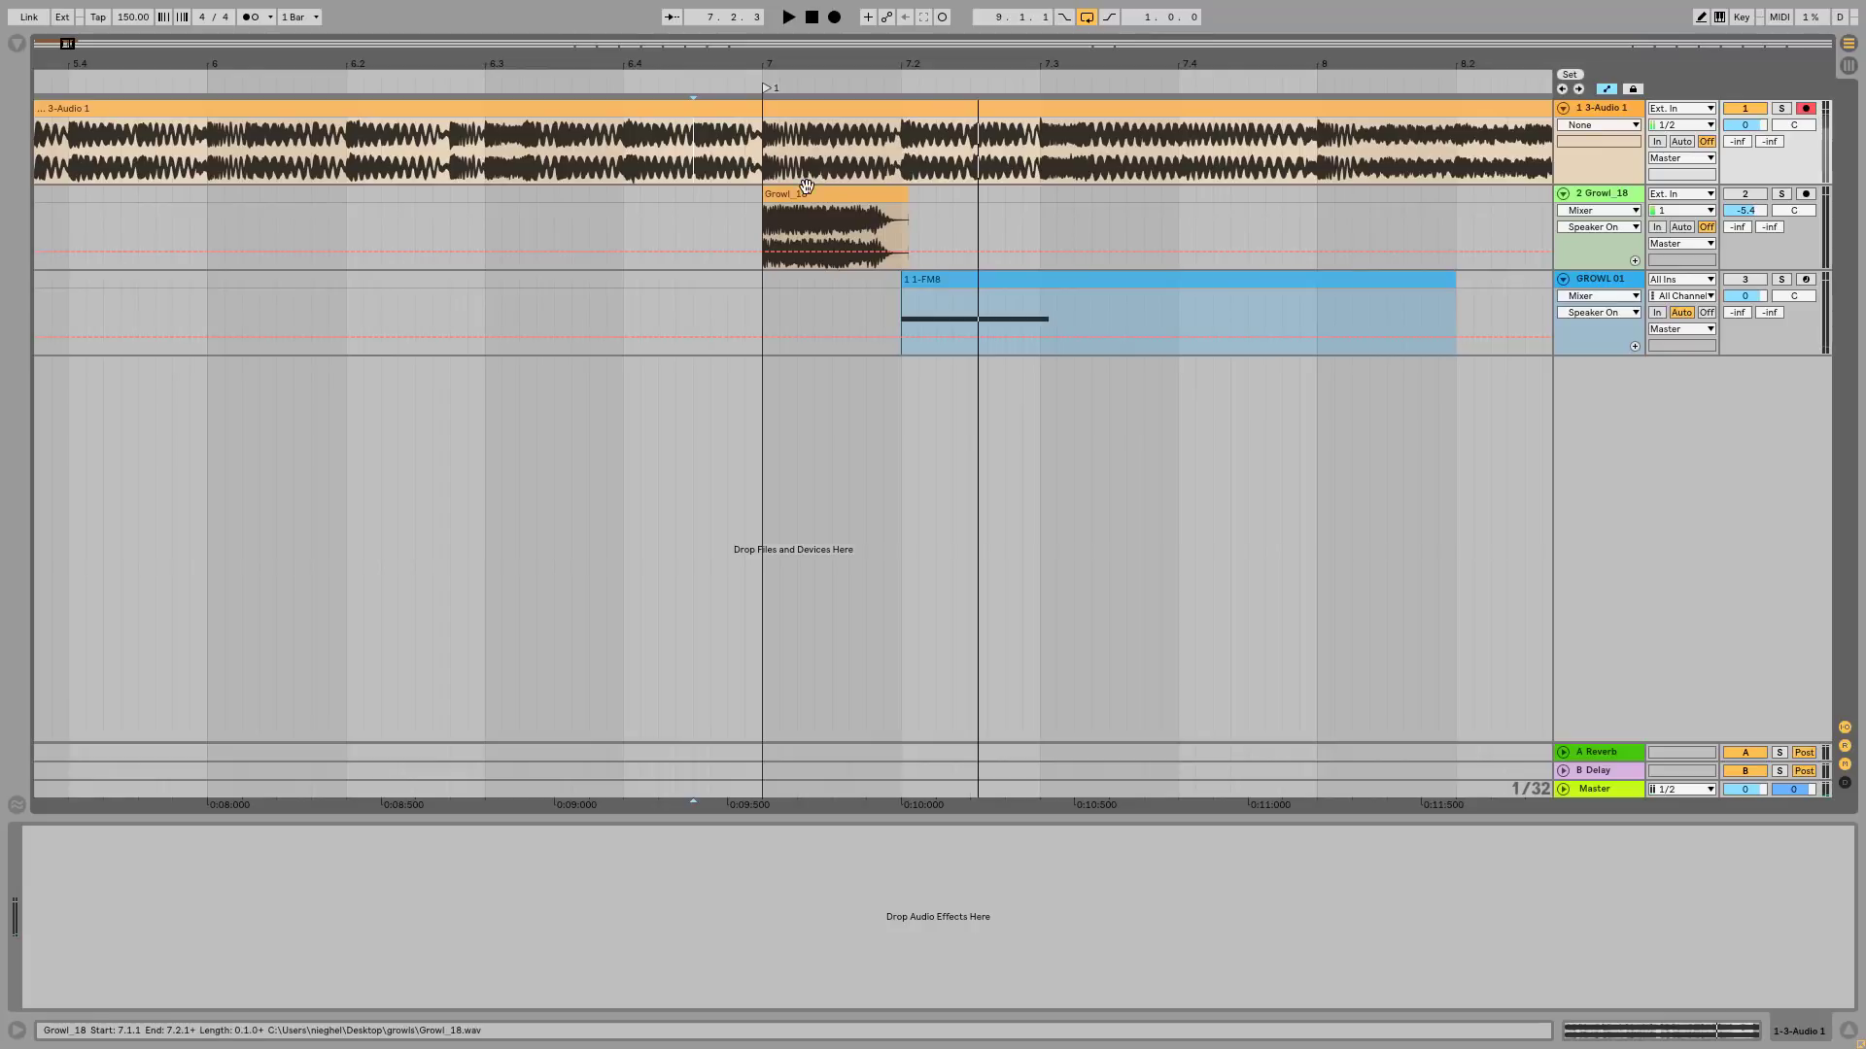
pyautogui.click(17, 44)
pyautogui.click(55, 452)
pyautogui.moveTo(302, 285); pyautogui.dragTo(442, 311)
pyautogui.click(242, 387)
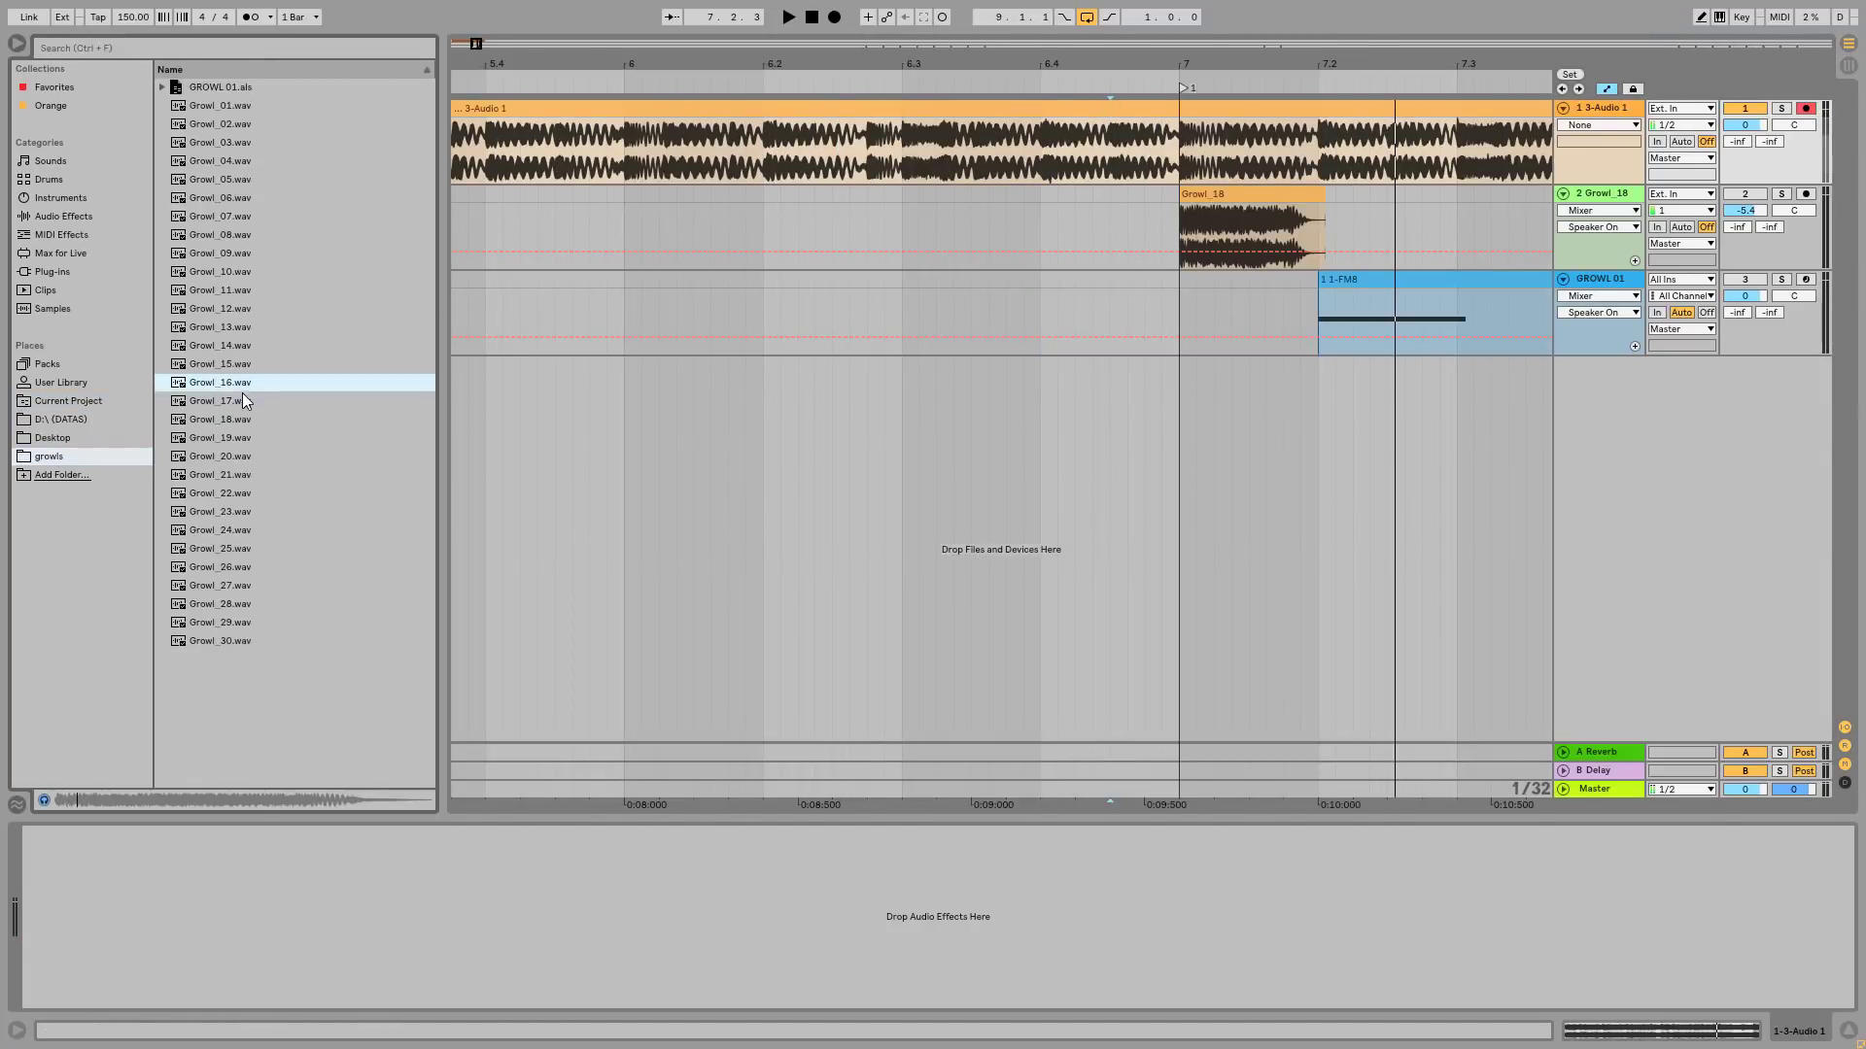
pyautogui.click(241, 401)
pyautogui.click(243, 419)
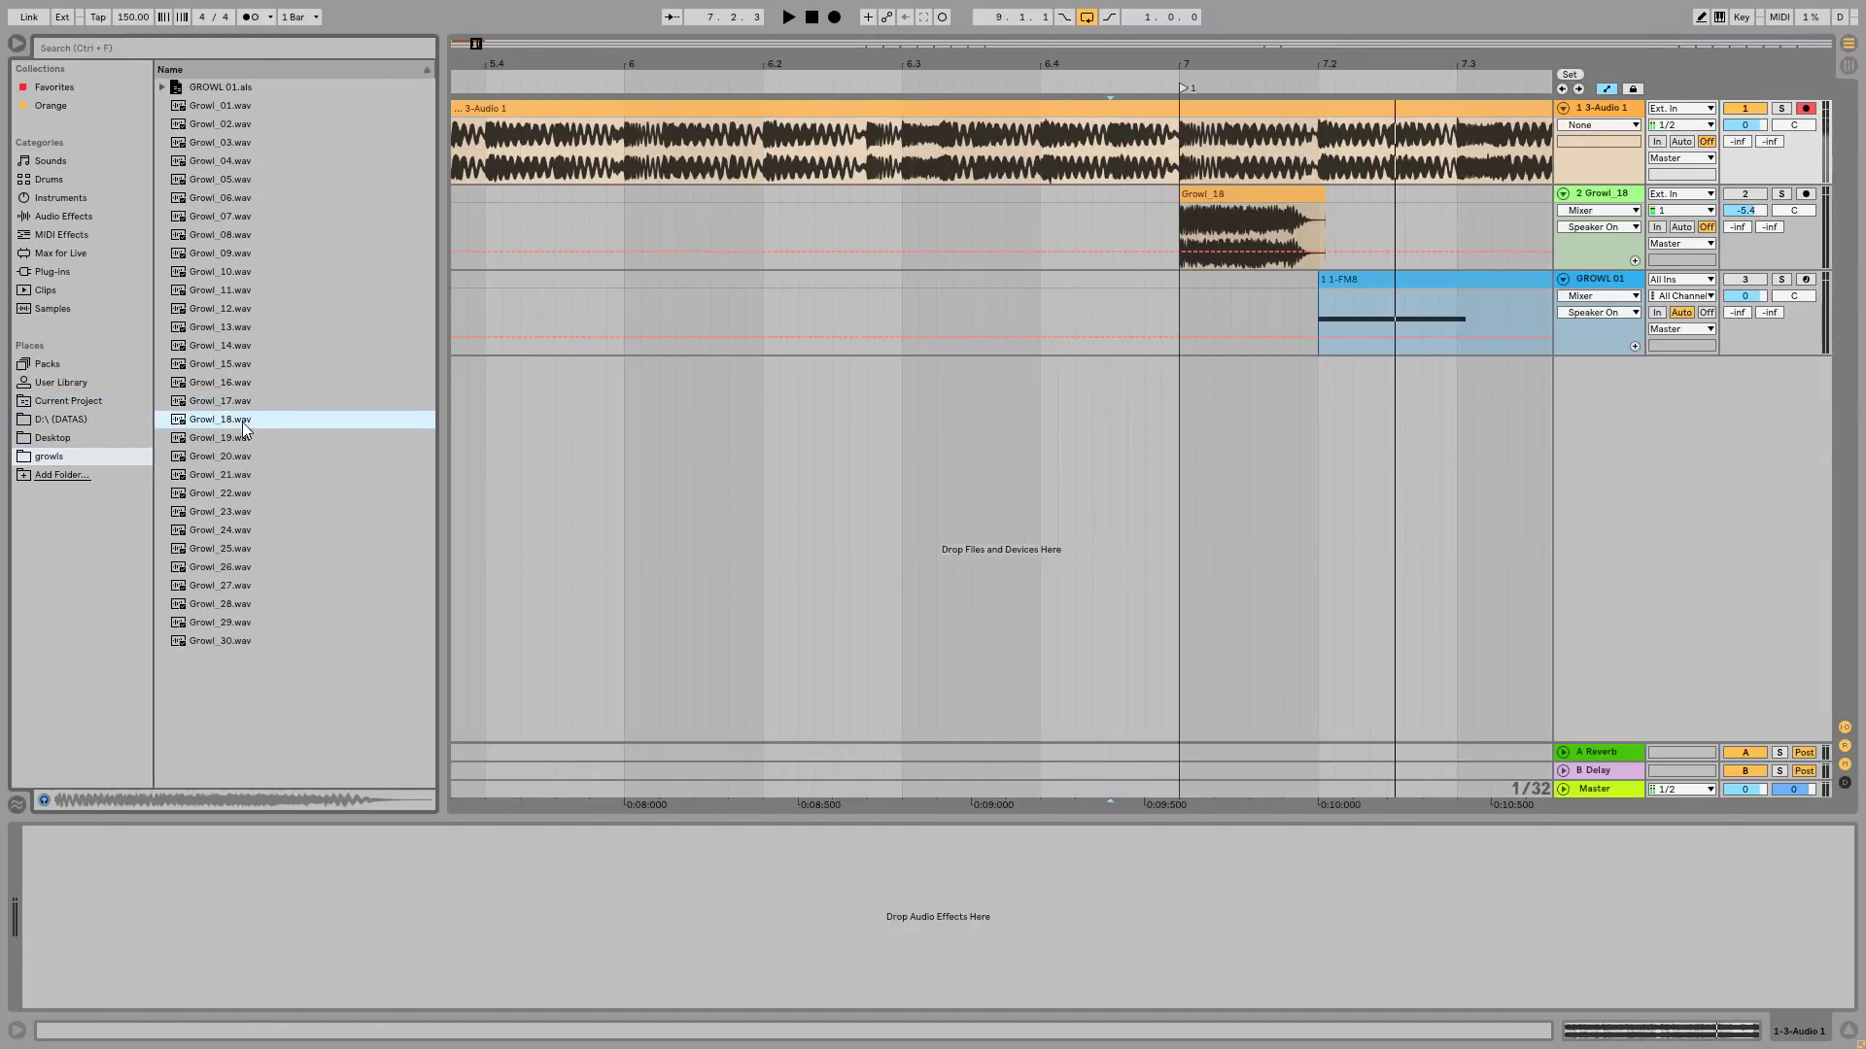
pyautogui.click(242, 438)
pyautogui.click(242, 420)
pyautogui.click(242, 401)
pyautogui.click(242, 383)
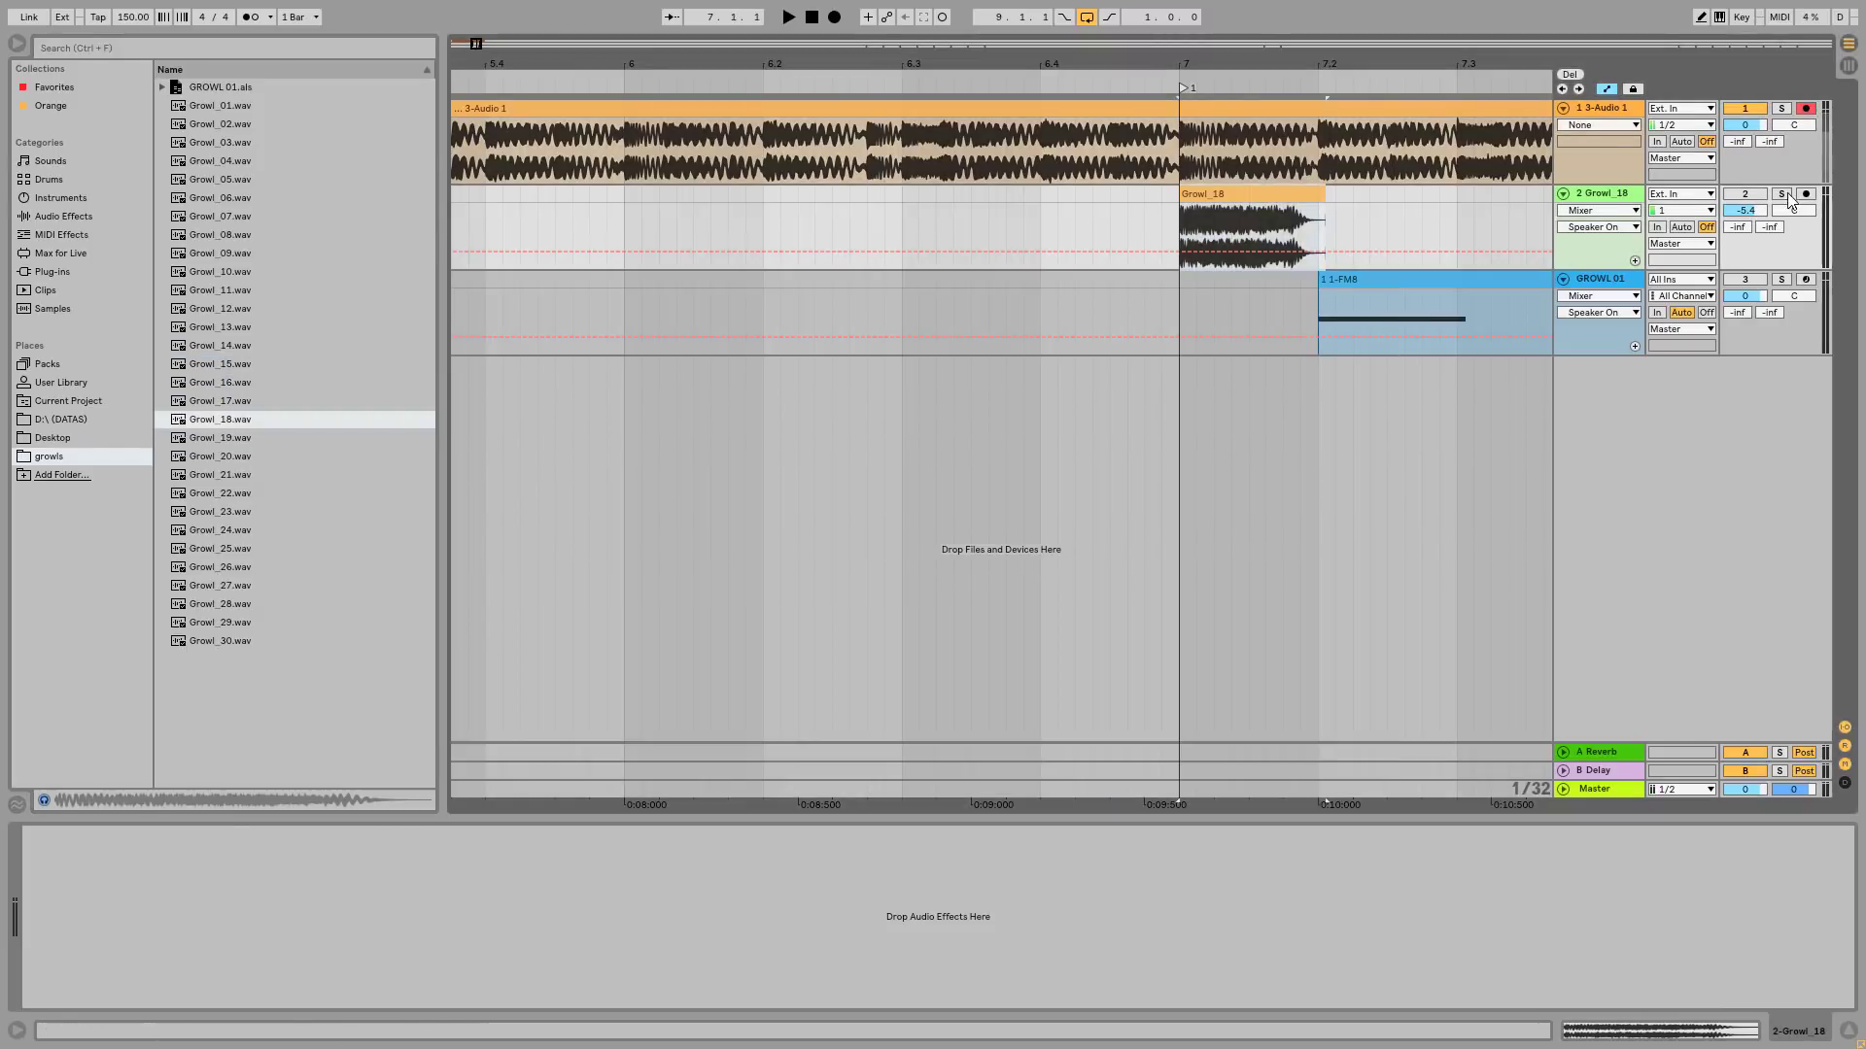
# - Solo the Growl_18 track and play its clip from bar 7
pyautogui.click(1782, 196)
pyautogui.moveTo(1271, 66); pyautogui.dragTo(1016, 95)
pyautogui.press('space')
pyautogui.press('space')
pyautogui.press('space')
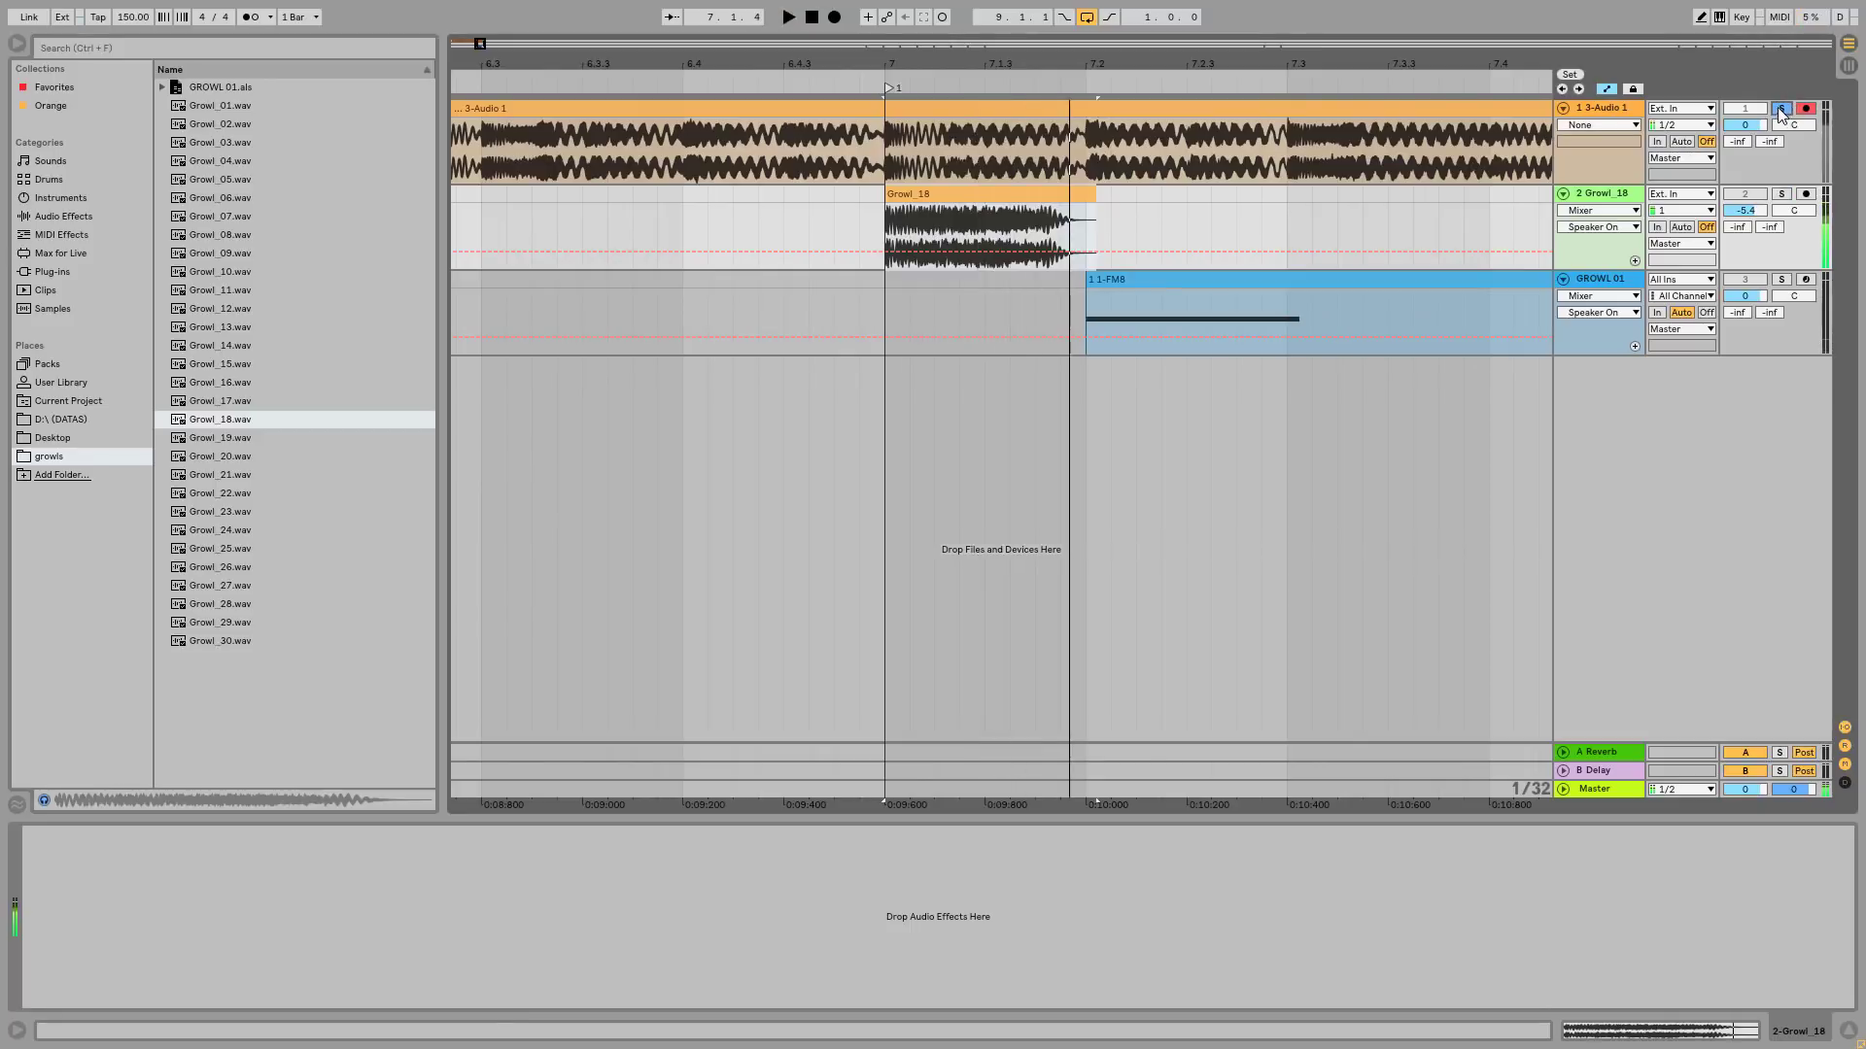
pyautogui.press('space')
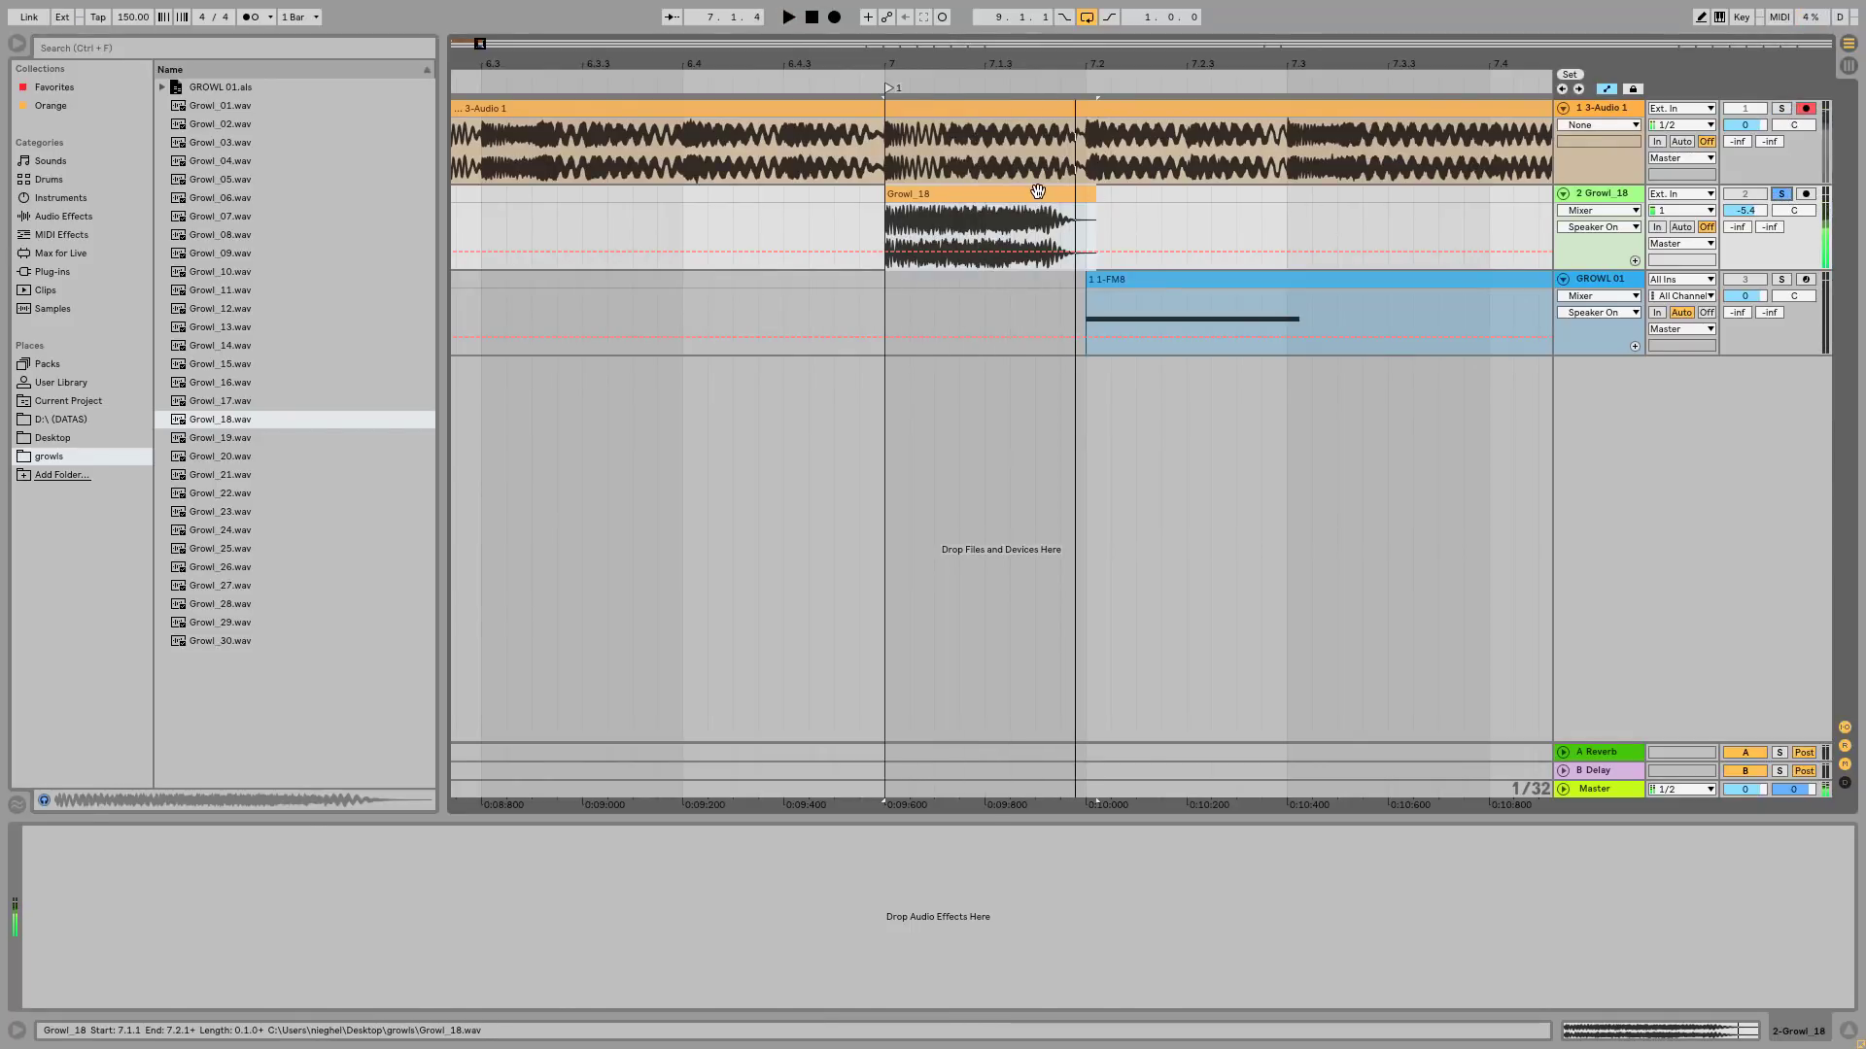
# - Open the Growl_18 clip's sample settings, set its transpose to -1 st and play the clip
pyautogui.doubleClick(1037, 193)
pyautogui.moveTo(114, 950); pyautogui.dragTo(113, 958)
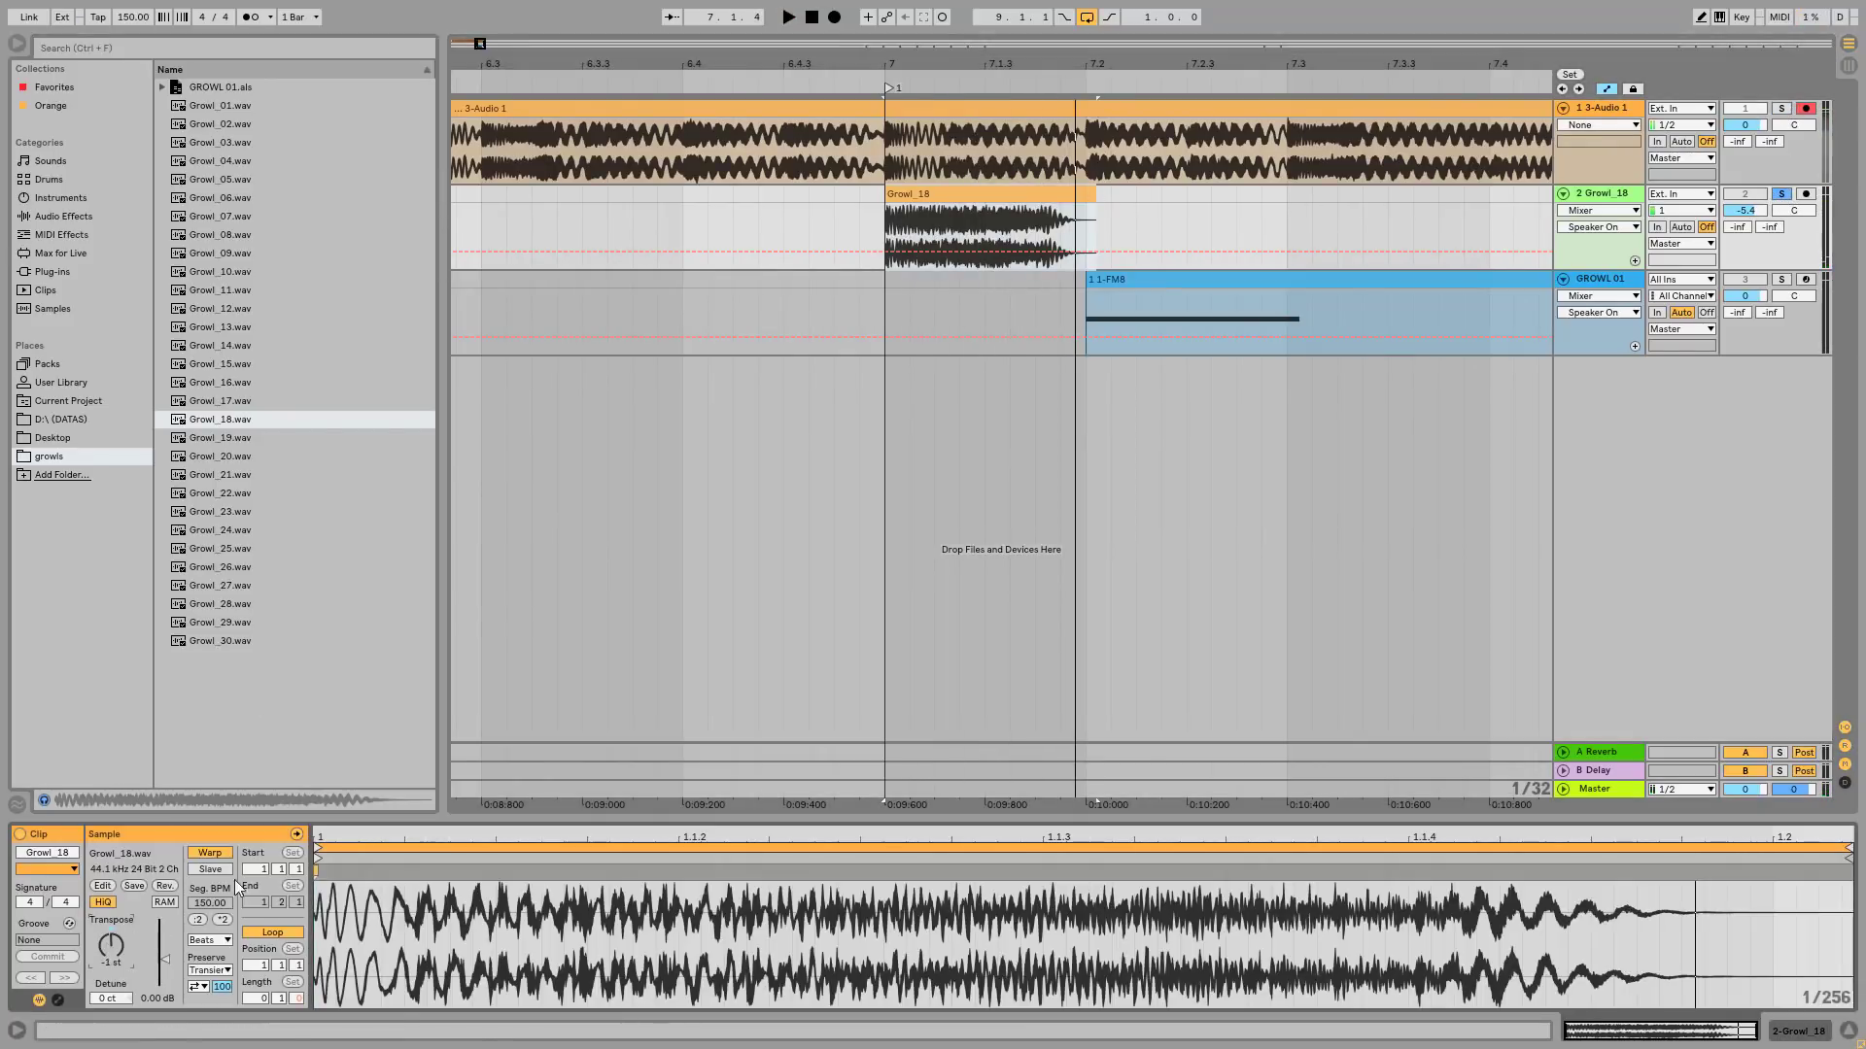
pyautogui.press('space')
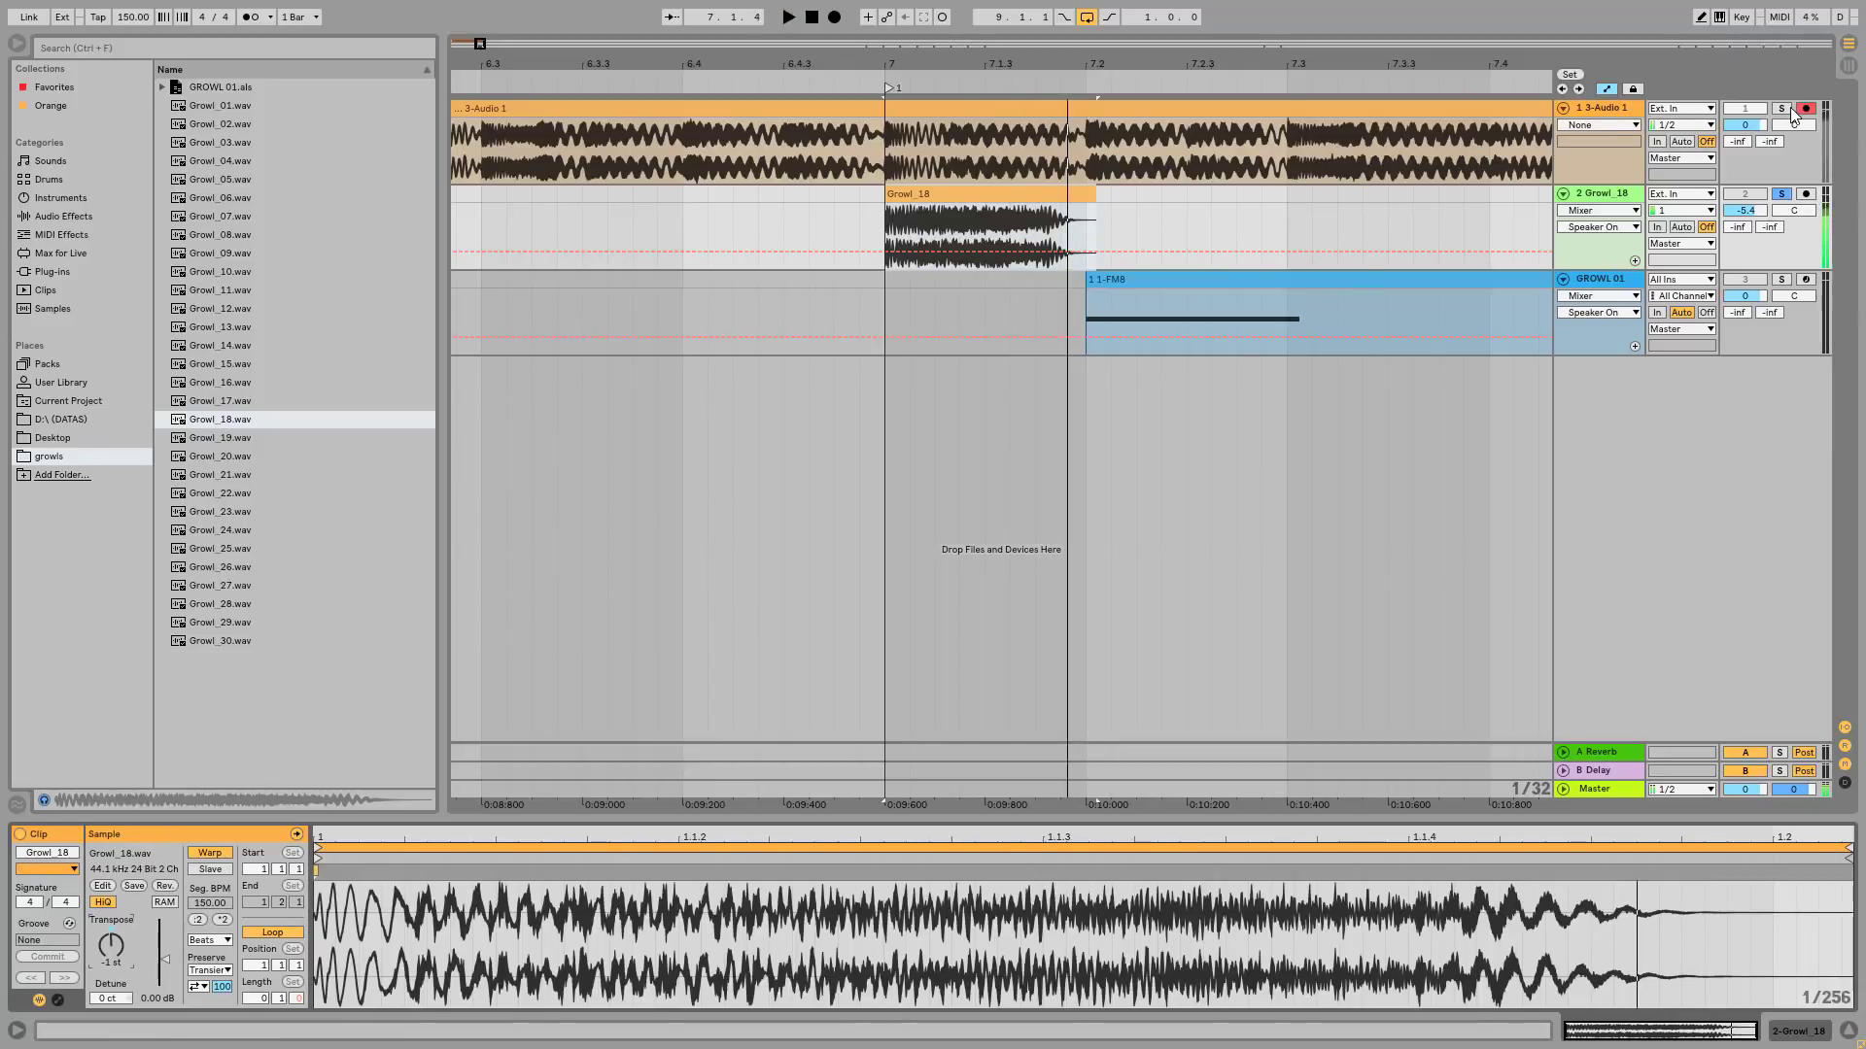
# - Solo the 3-Audio 1 track and play it from bar 7 for comparison
pyautogui.click(1781, 108)
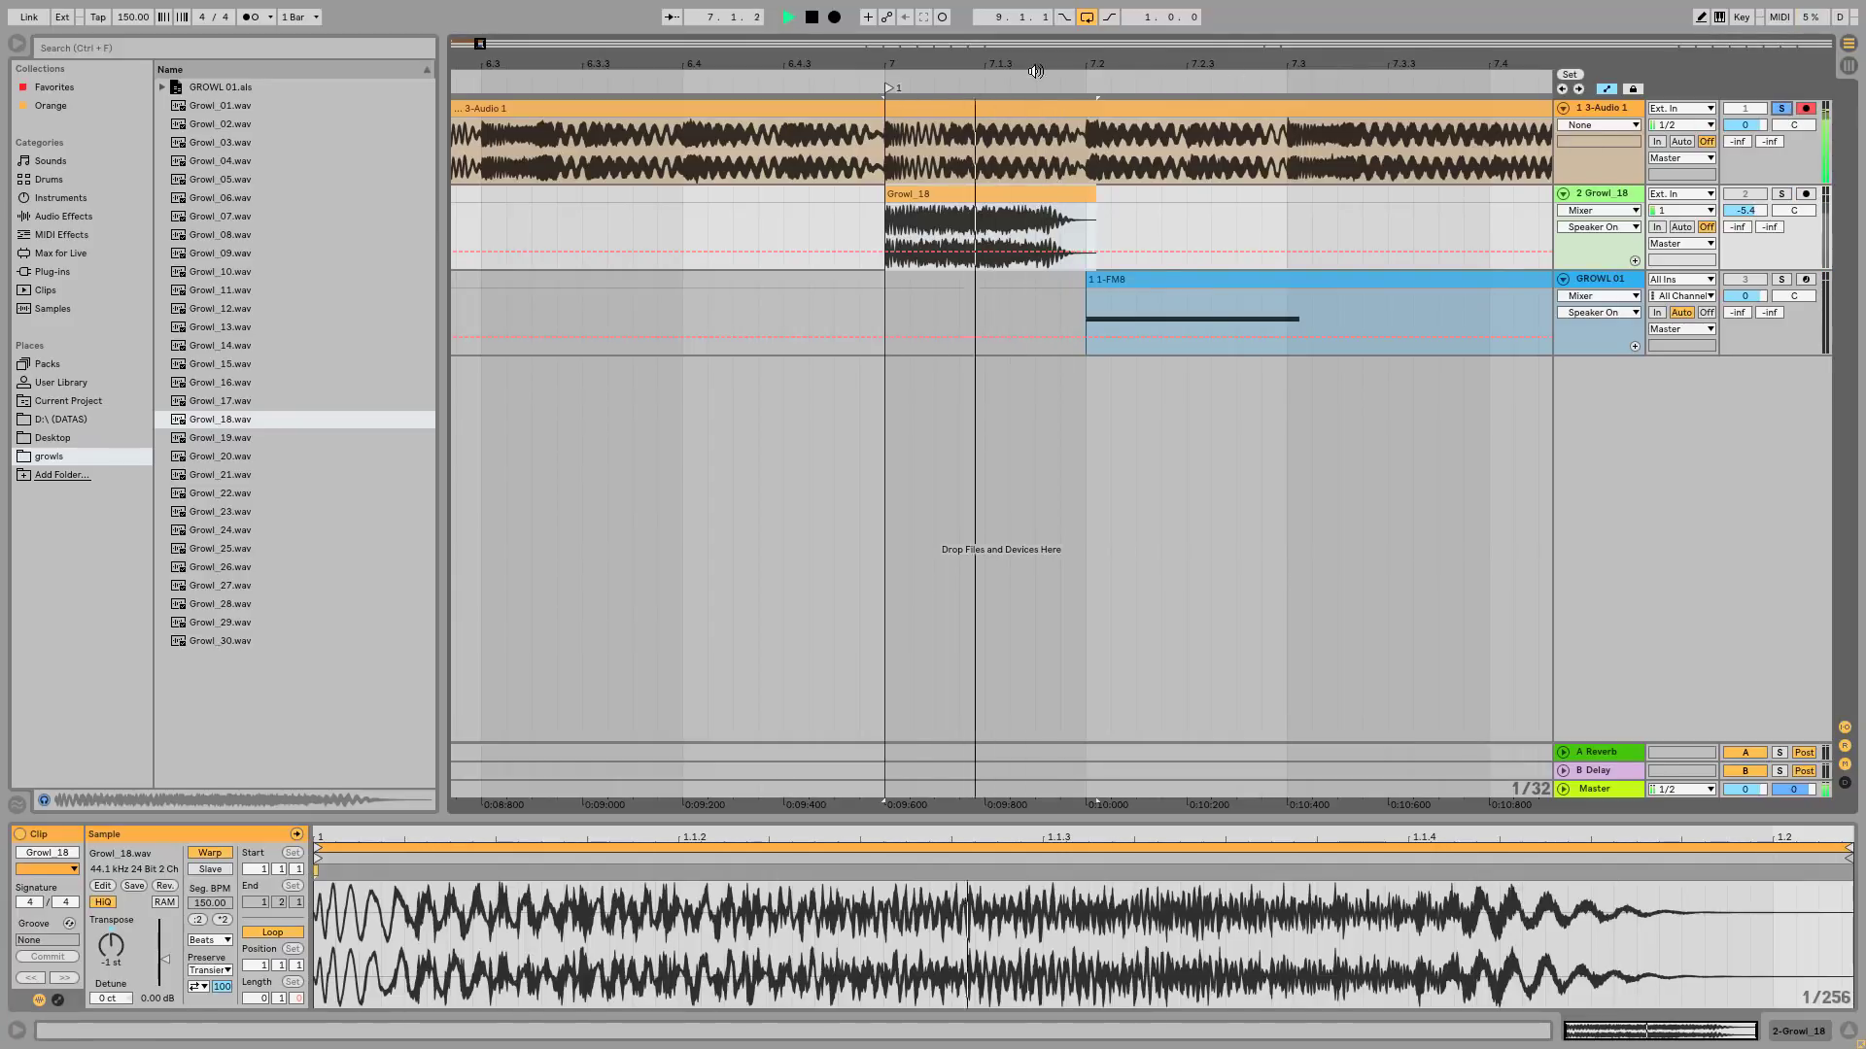
pyautogui.press('space')
pyautogui.moveTo(1008, 67); pyautogui.dragTo(1006, 60)
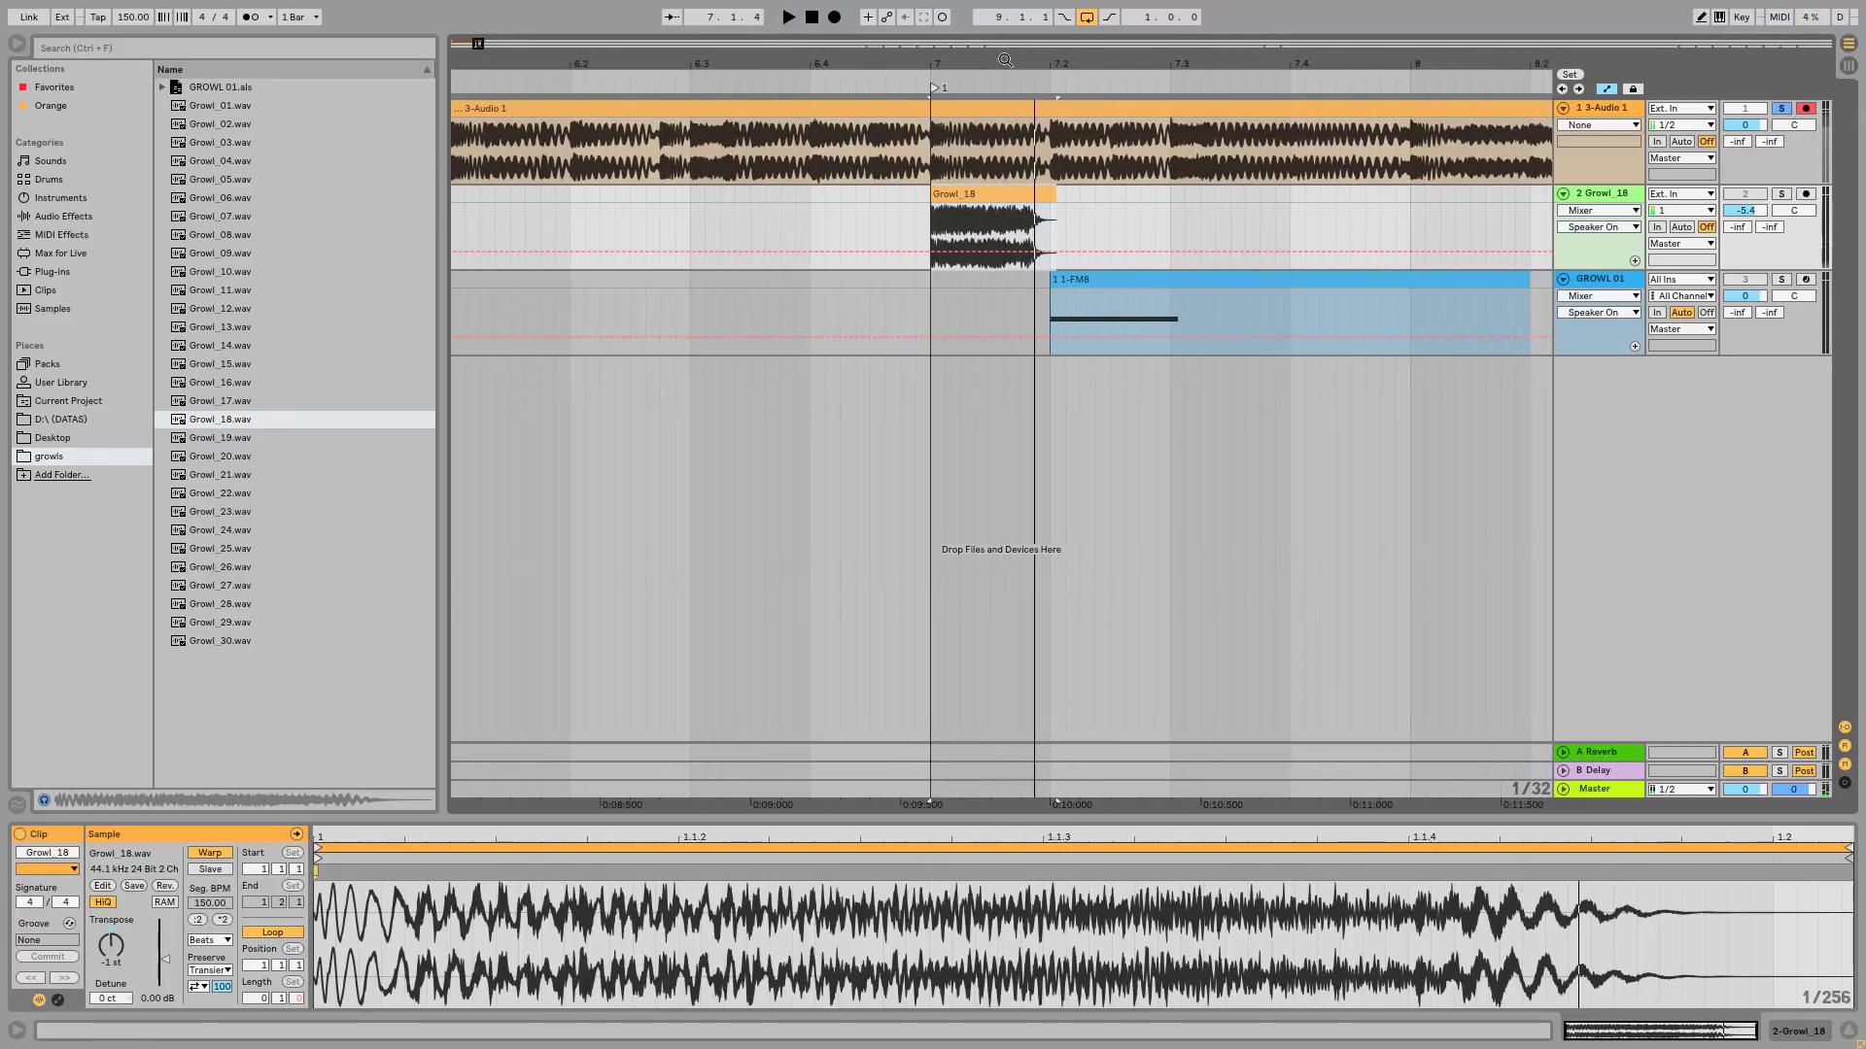
# - Hide the browser and select the GROWL 01 track
pyautogui.click(21, 42)
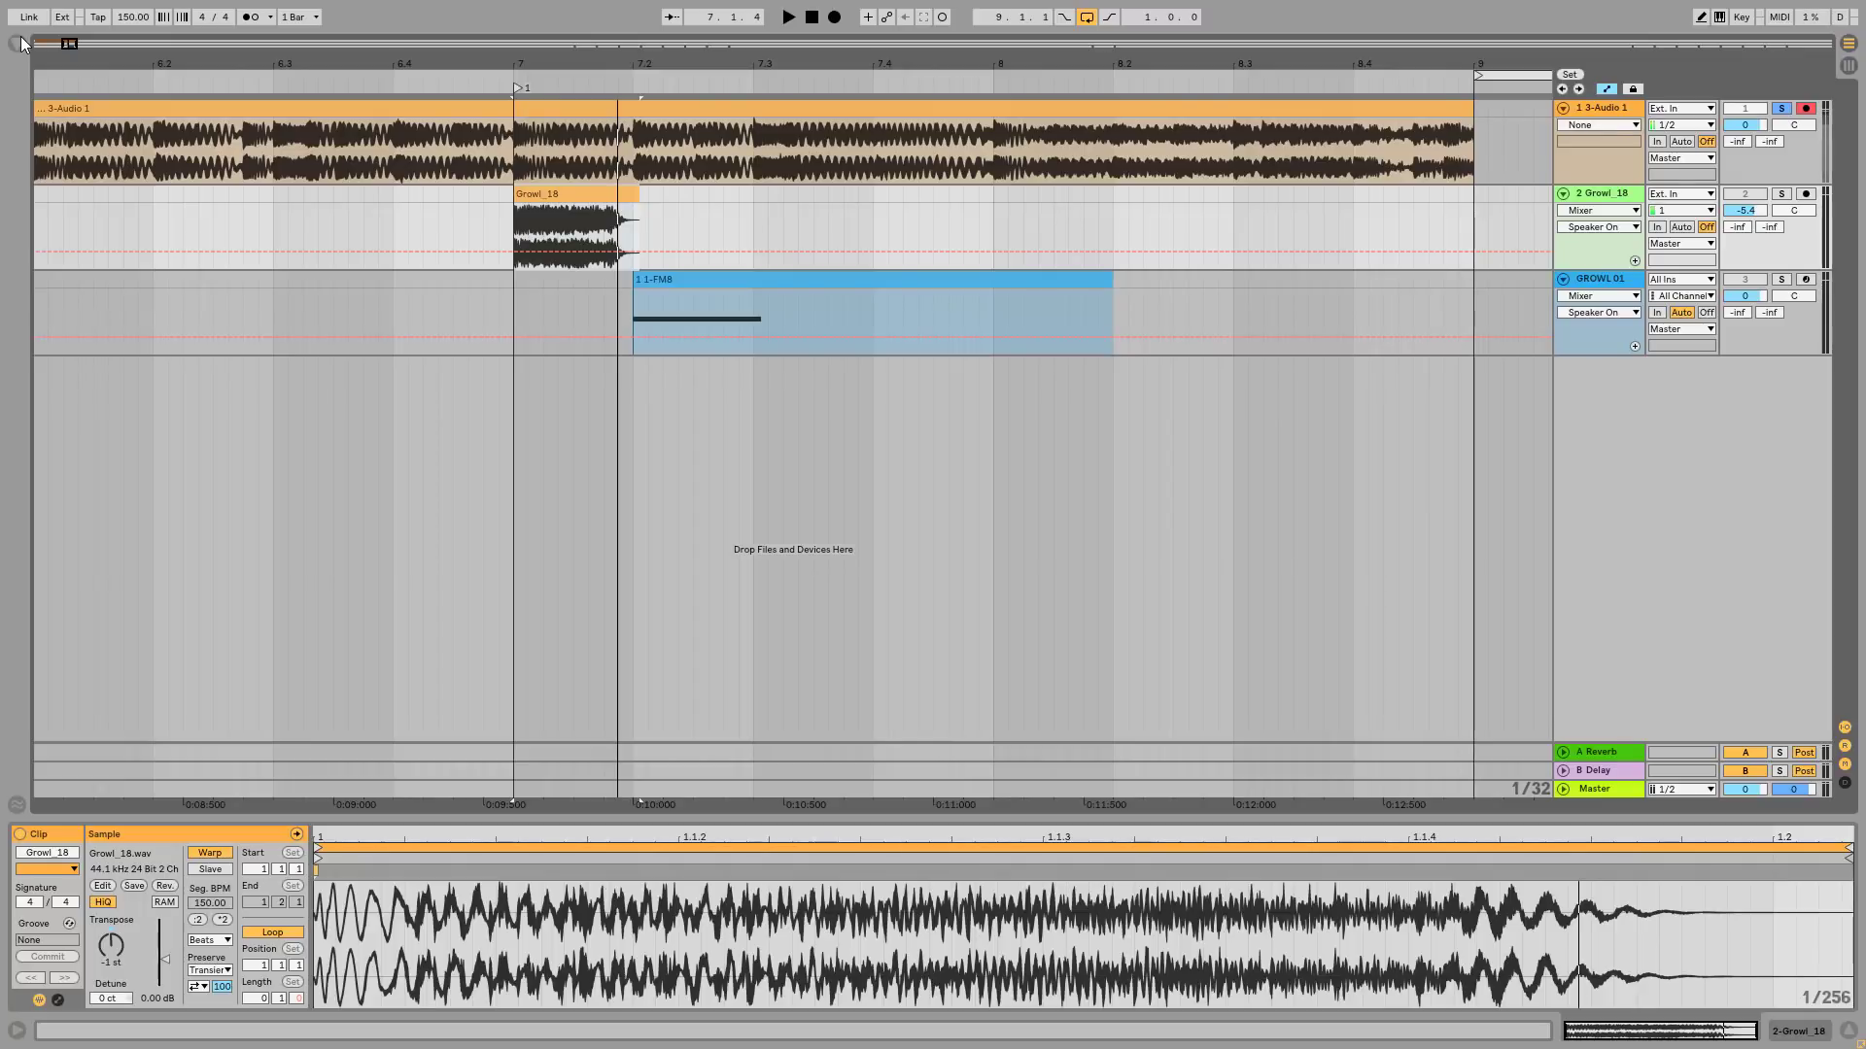
pyautogui.hotkey('ctrl', 'a')
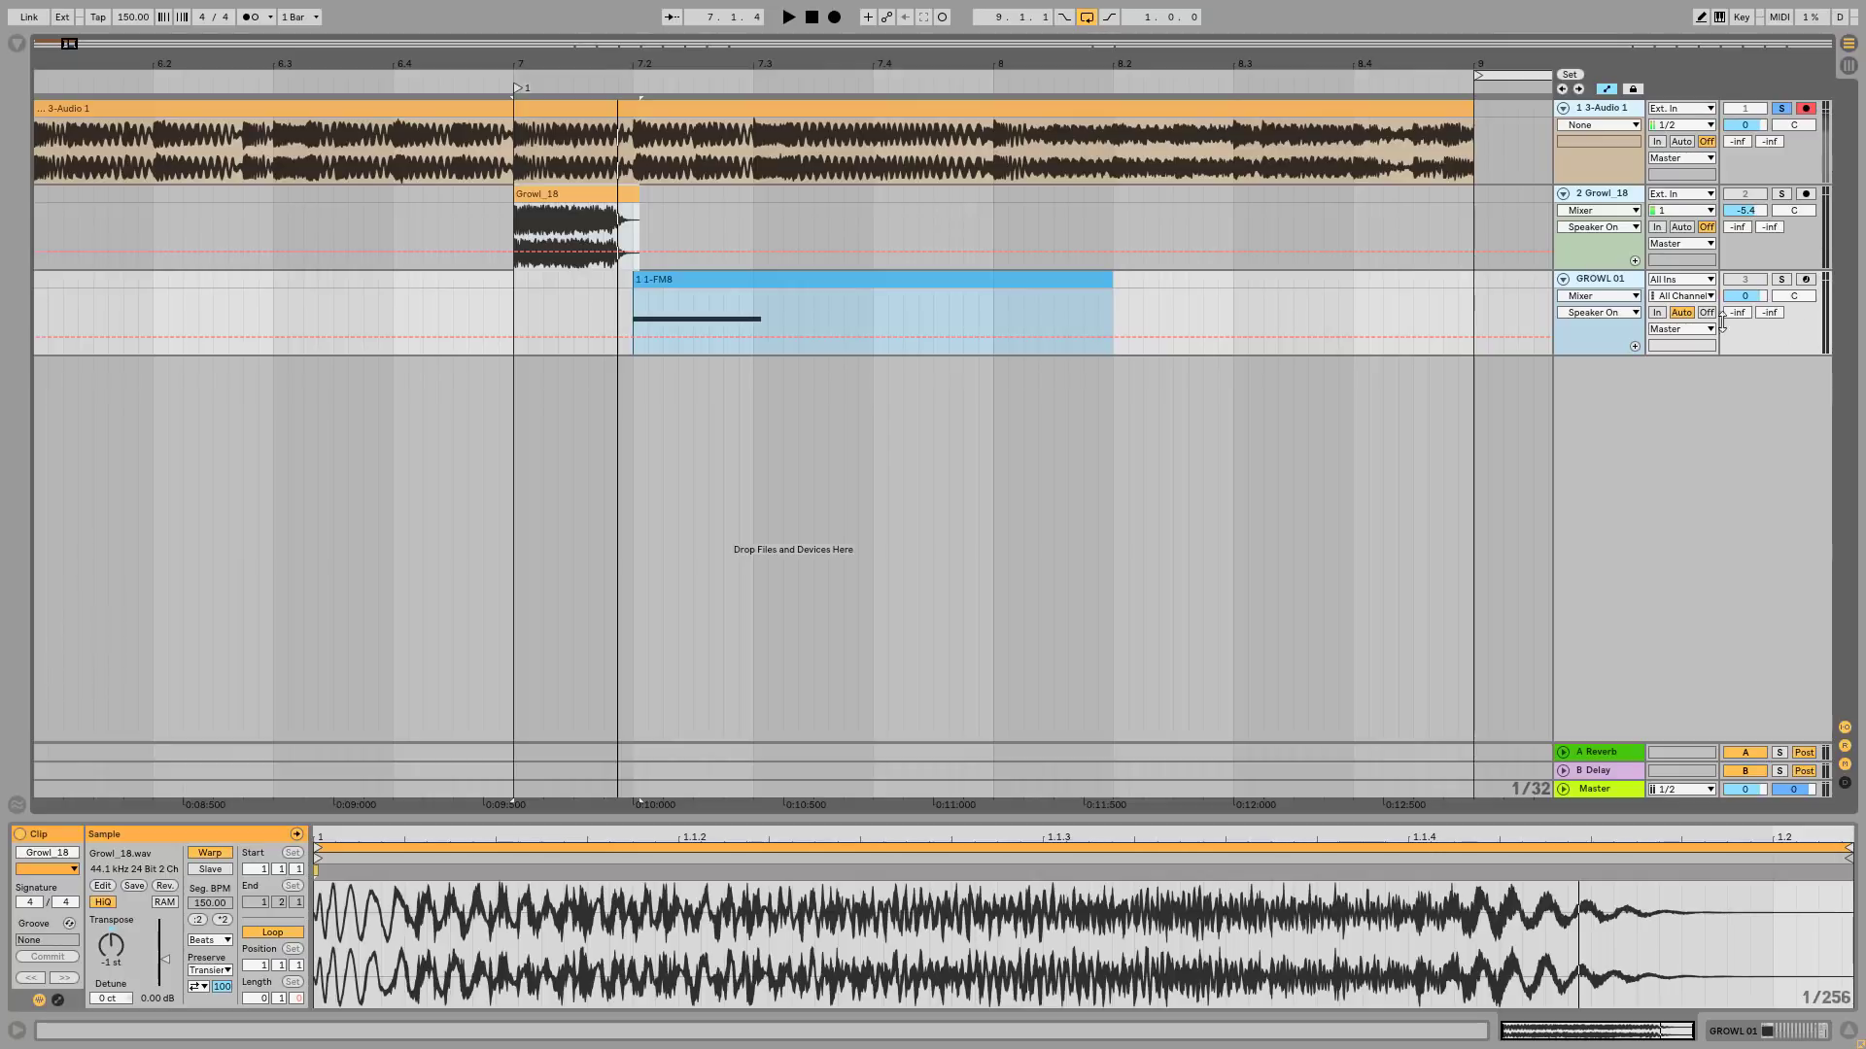
pyautogui.click(1587, 284)
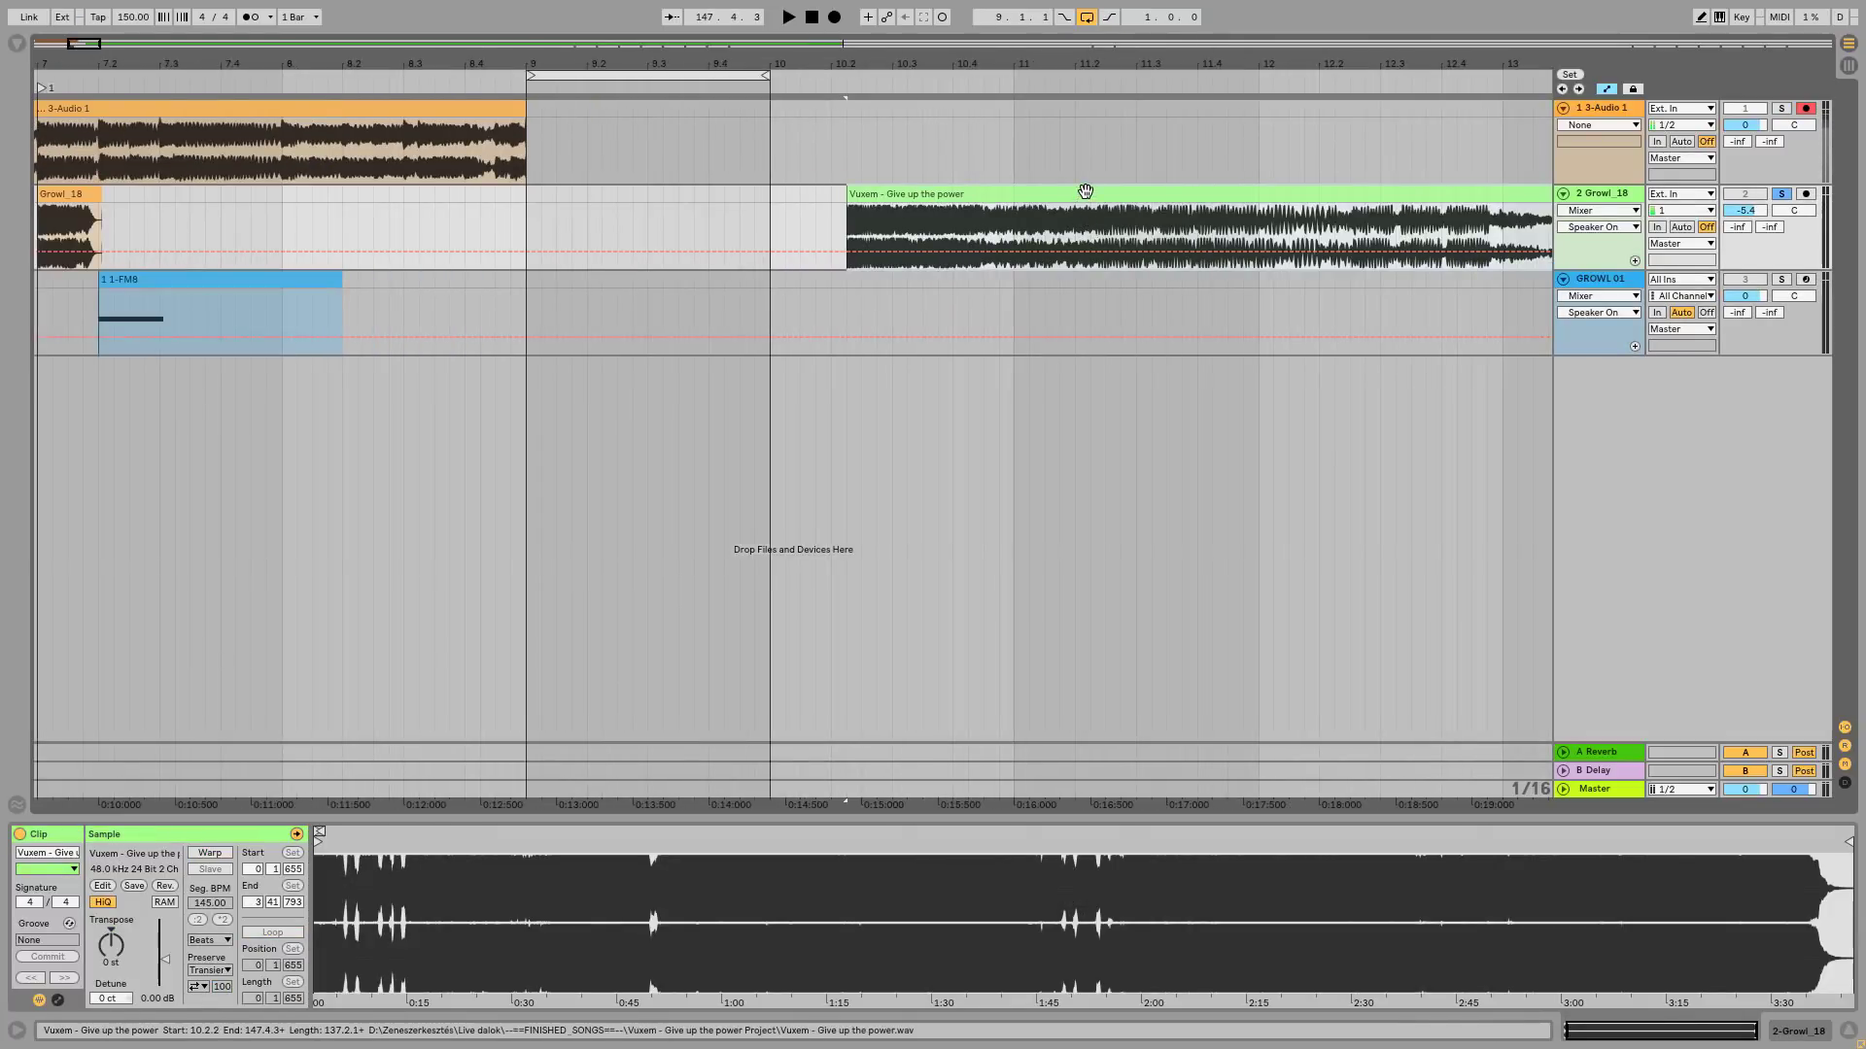
# - Play the opening of the "Vuxem - Give up the power" clip, followed by the Growl_18 clip
pyautogui.moveTo(1139, 65); pyautogui.dragTo(1034, 95)
pyautogui.press('space')
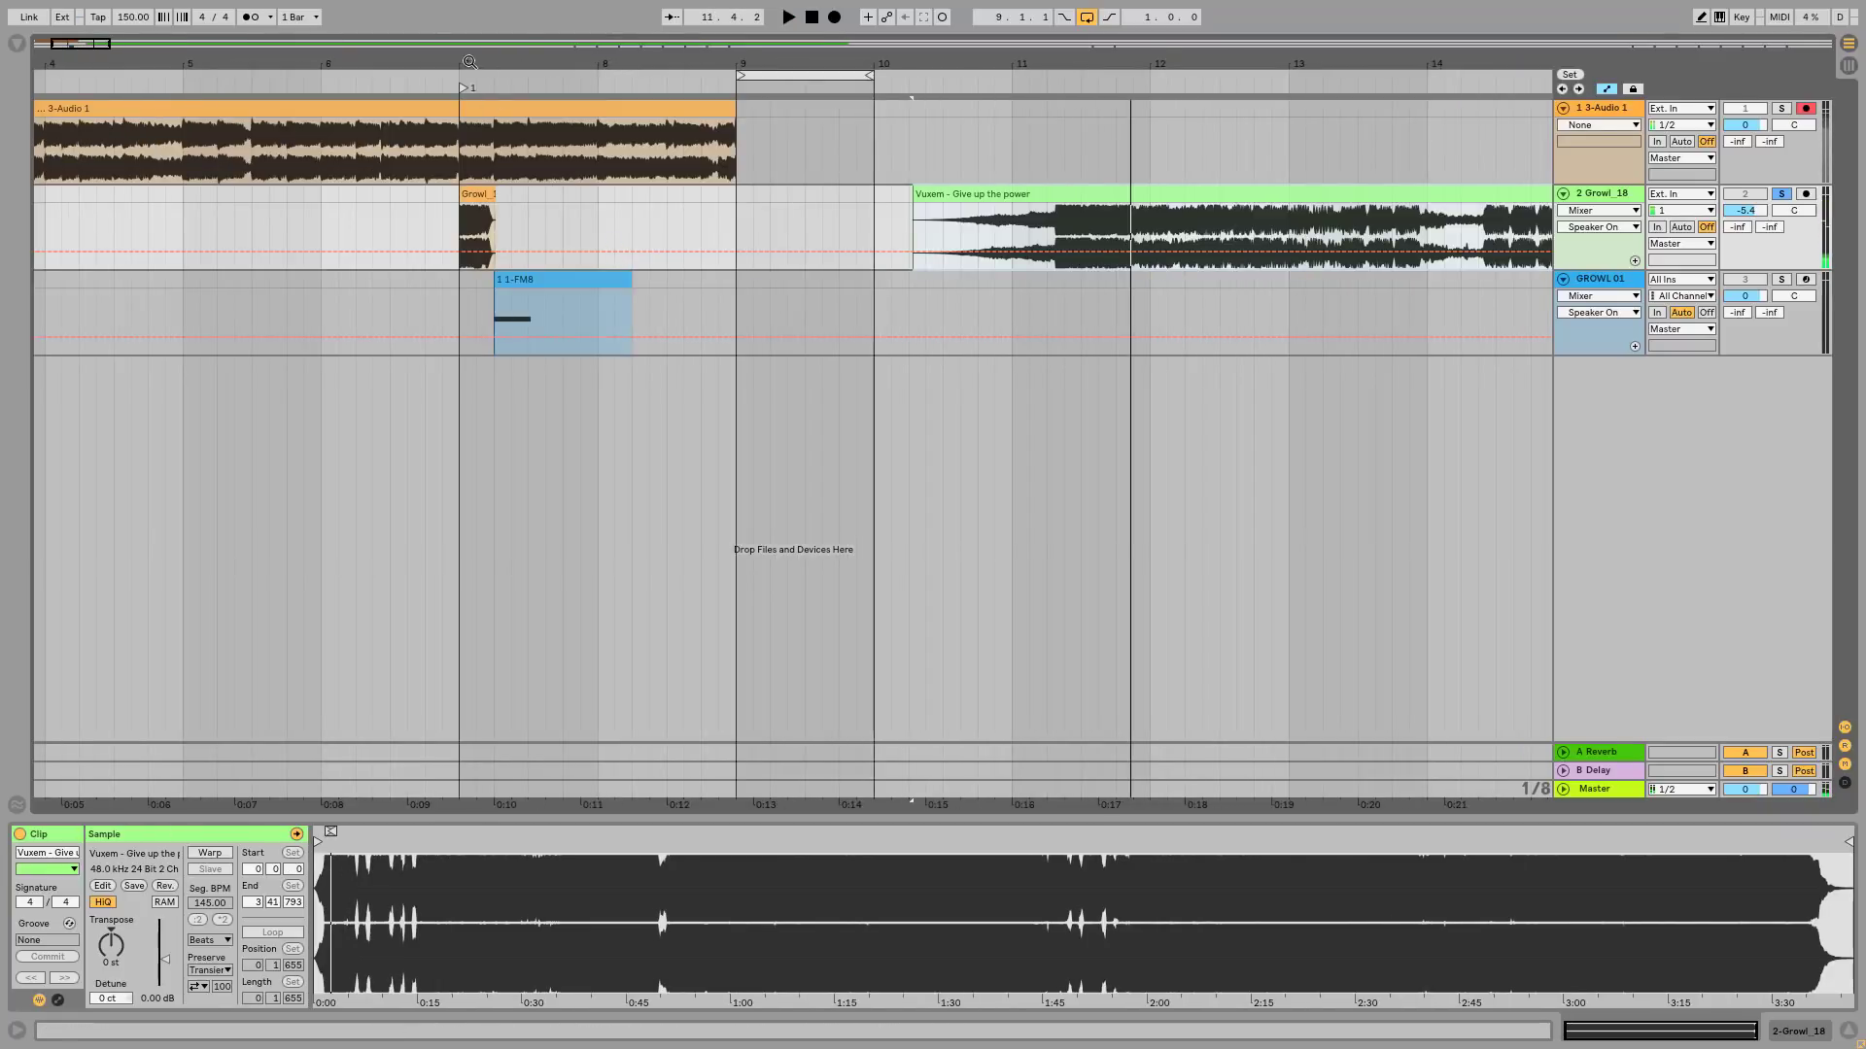
pyautogui.scroll(5, 515, 236)
pyautogui.click(491, 198)
pyautogui.press('space')
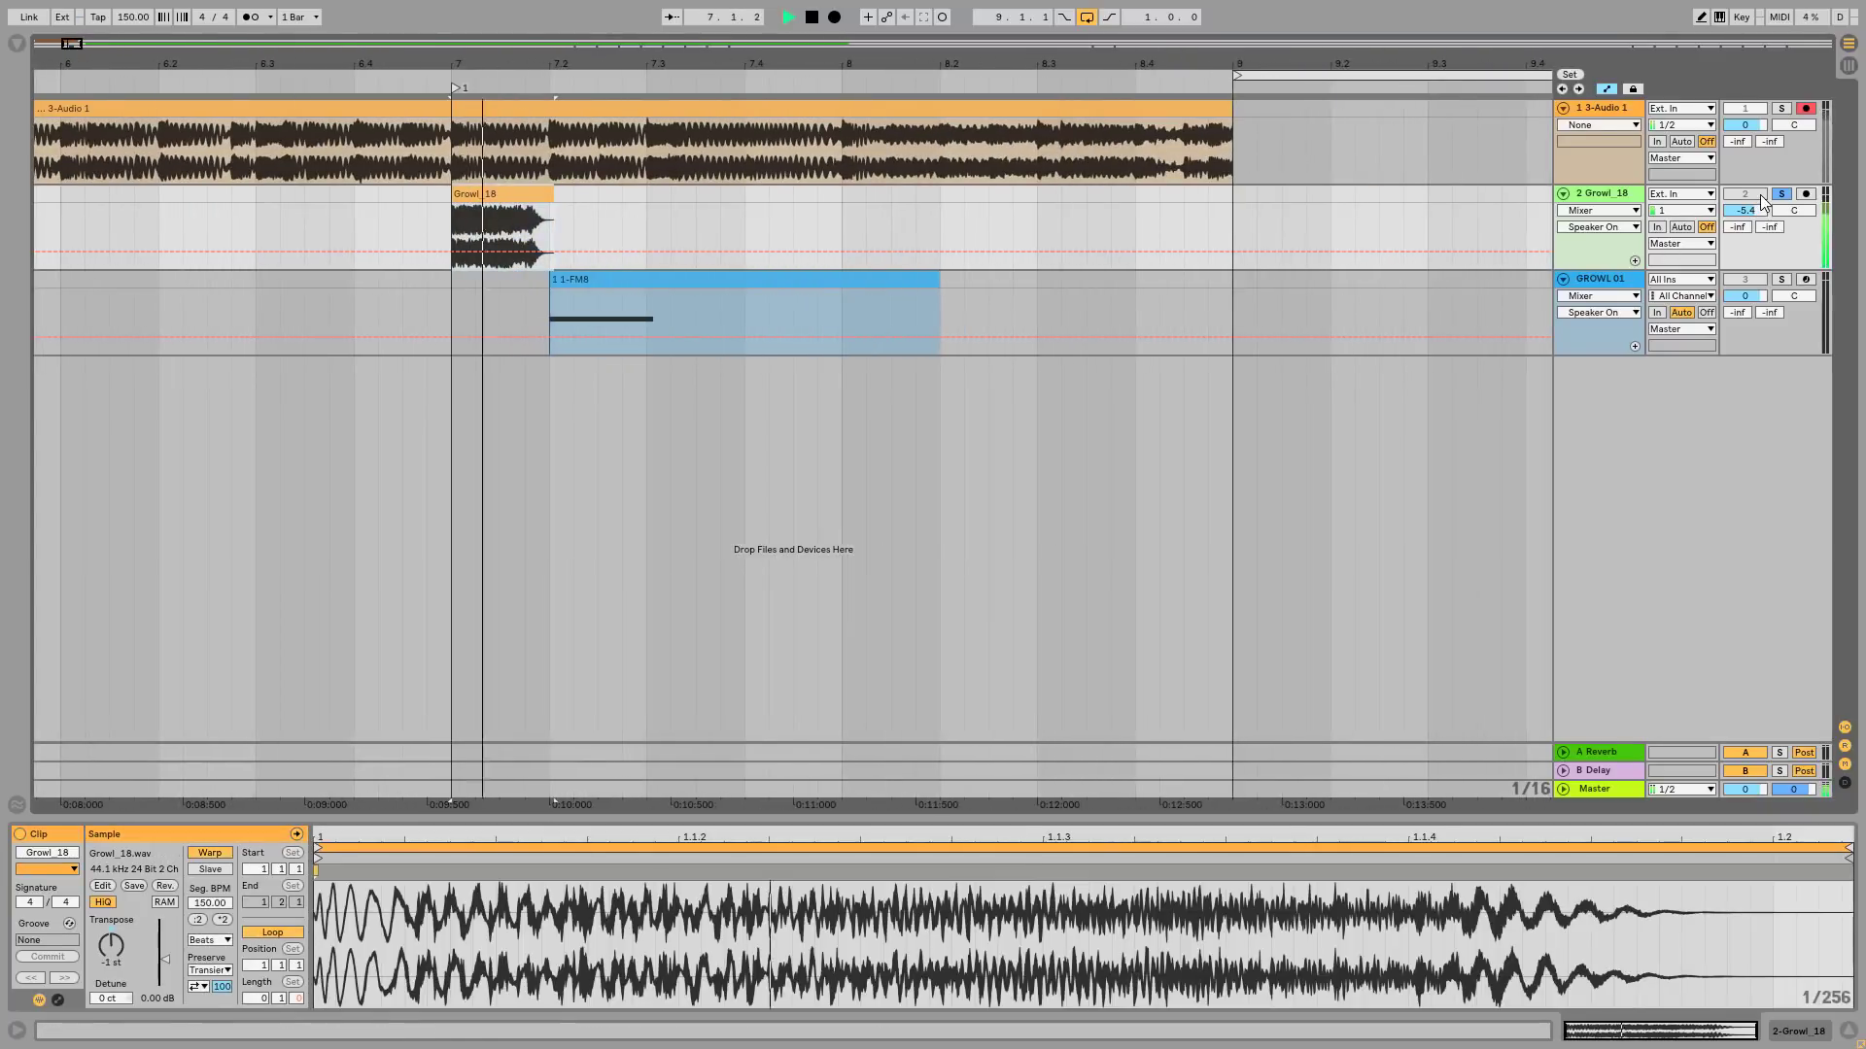
# - Place the playback mark at 7.1.1 on the 3-Audio 1 clip and play that track soloed
pyautogui.click(459, 172)
pyautogui.press('space')
pyautogui.moveTo(900, 84); pyautogui.dragTo(937, 68)
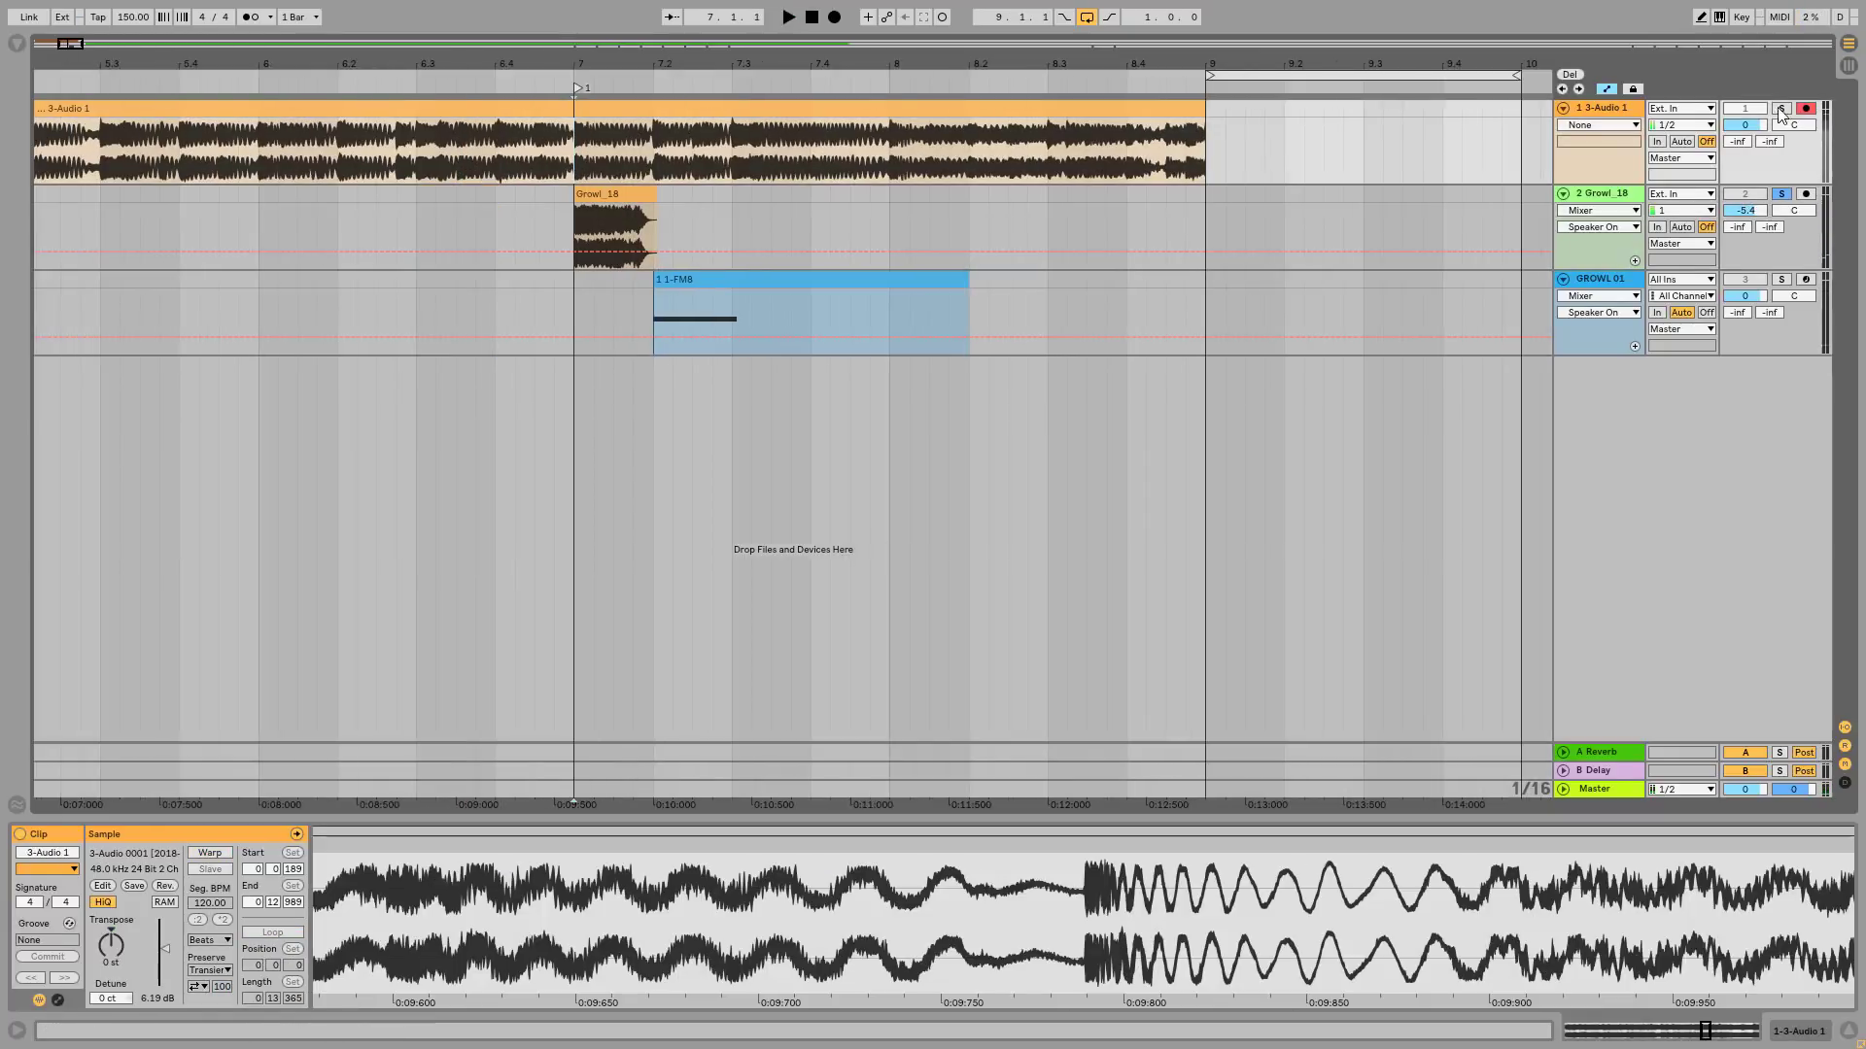
pyautogui.click(1783, 109)
pyautogui.press('space')
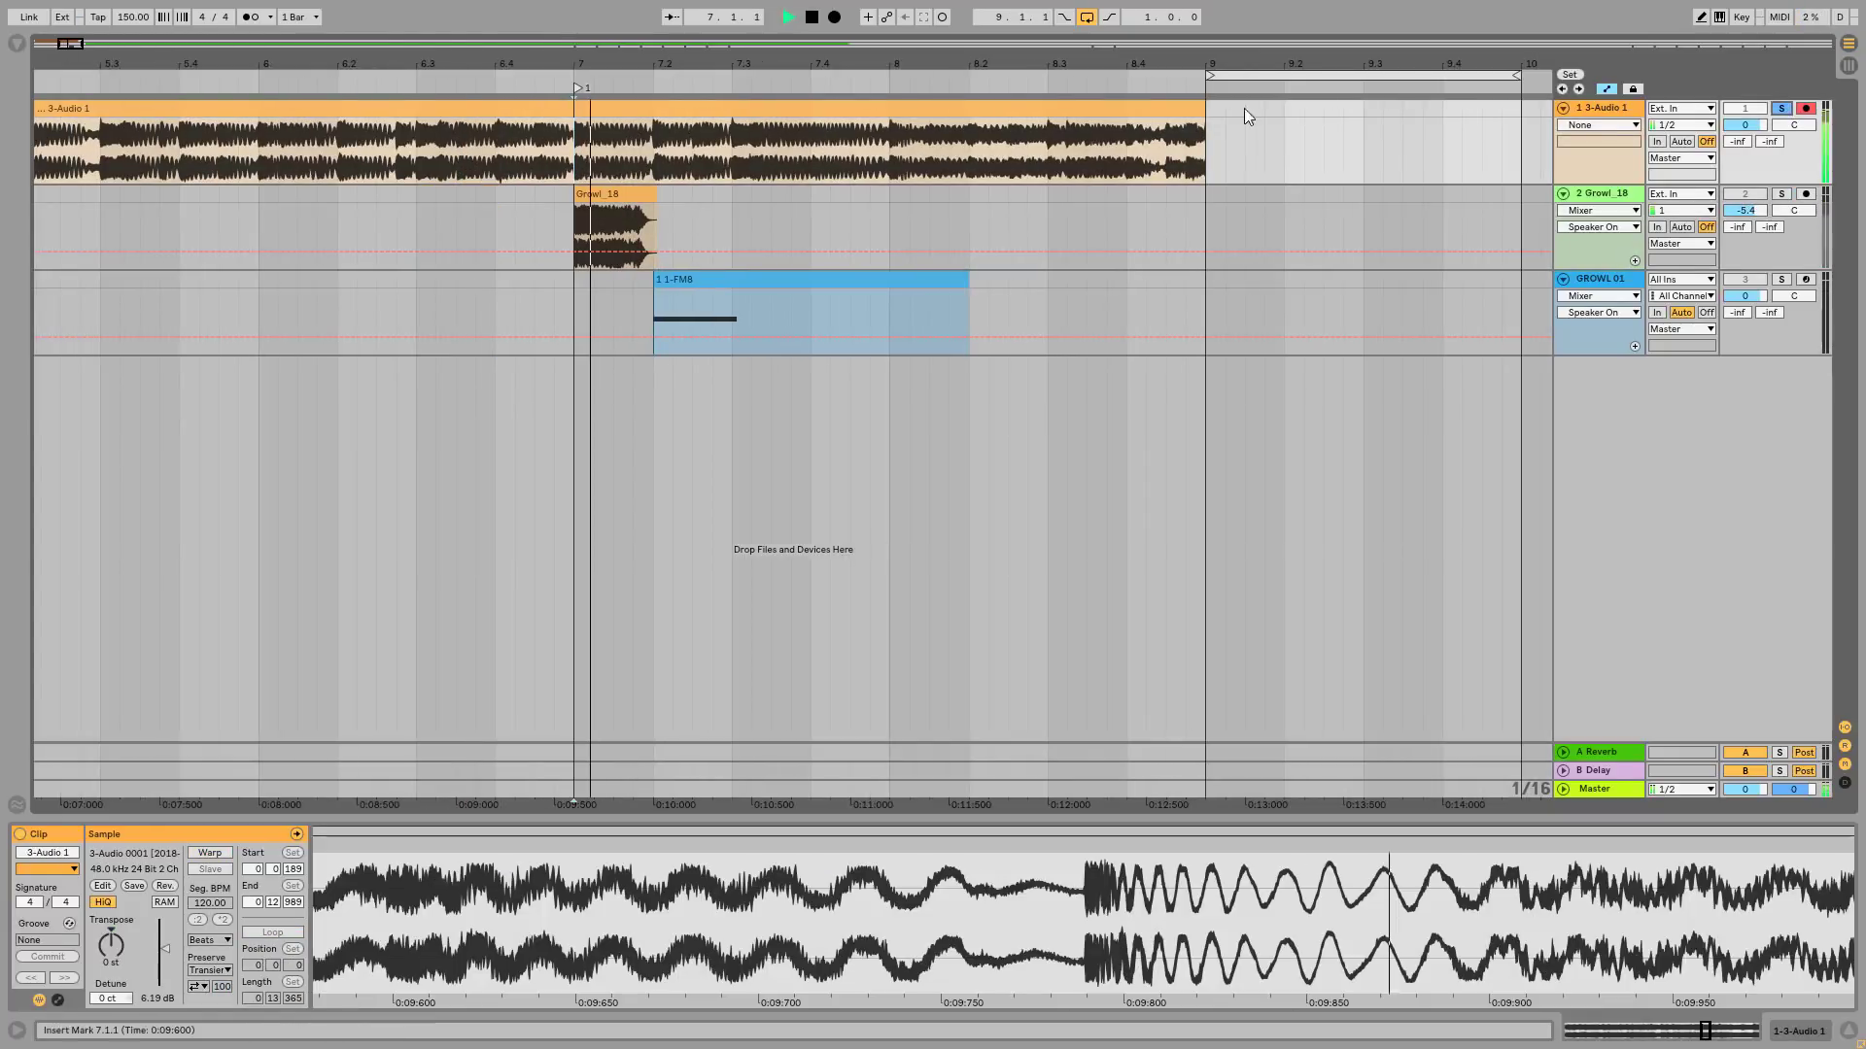
pyautogui.press('space')
# - Play the "Vuxem - Give up the power" clip from 11.2.1
pyautogui.moveTo(1273, 66); pyautogui.dragTo(1396, 5)
pyautogui.click(1313, 208)
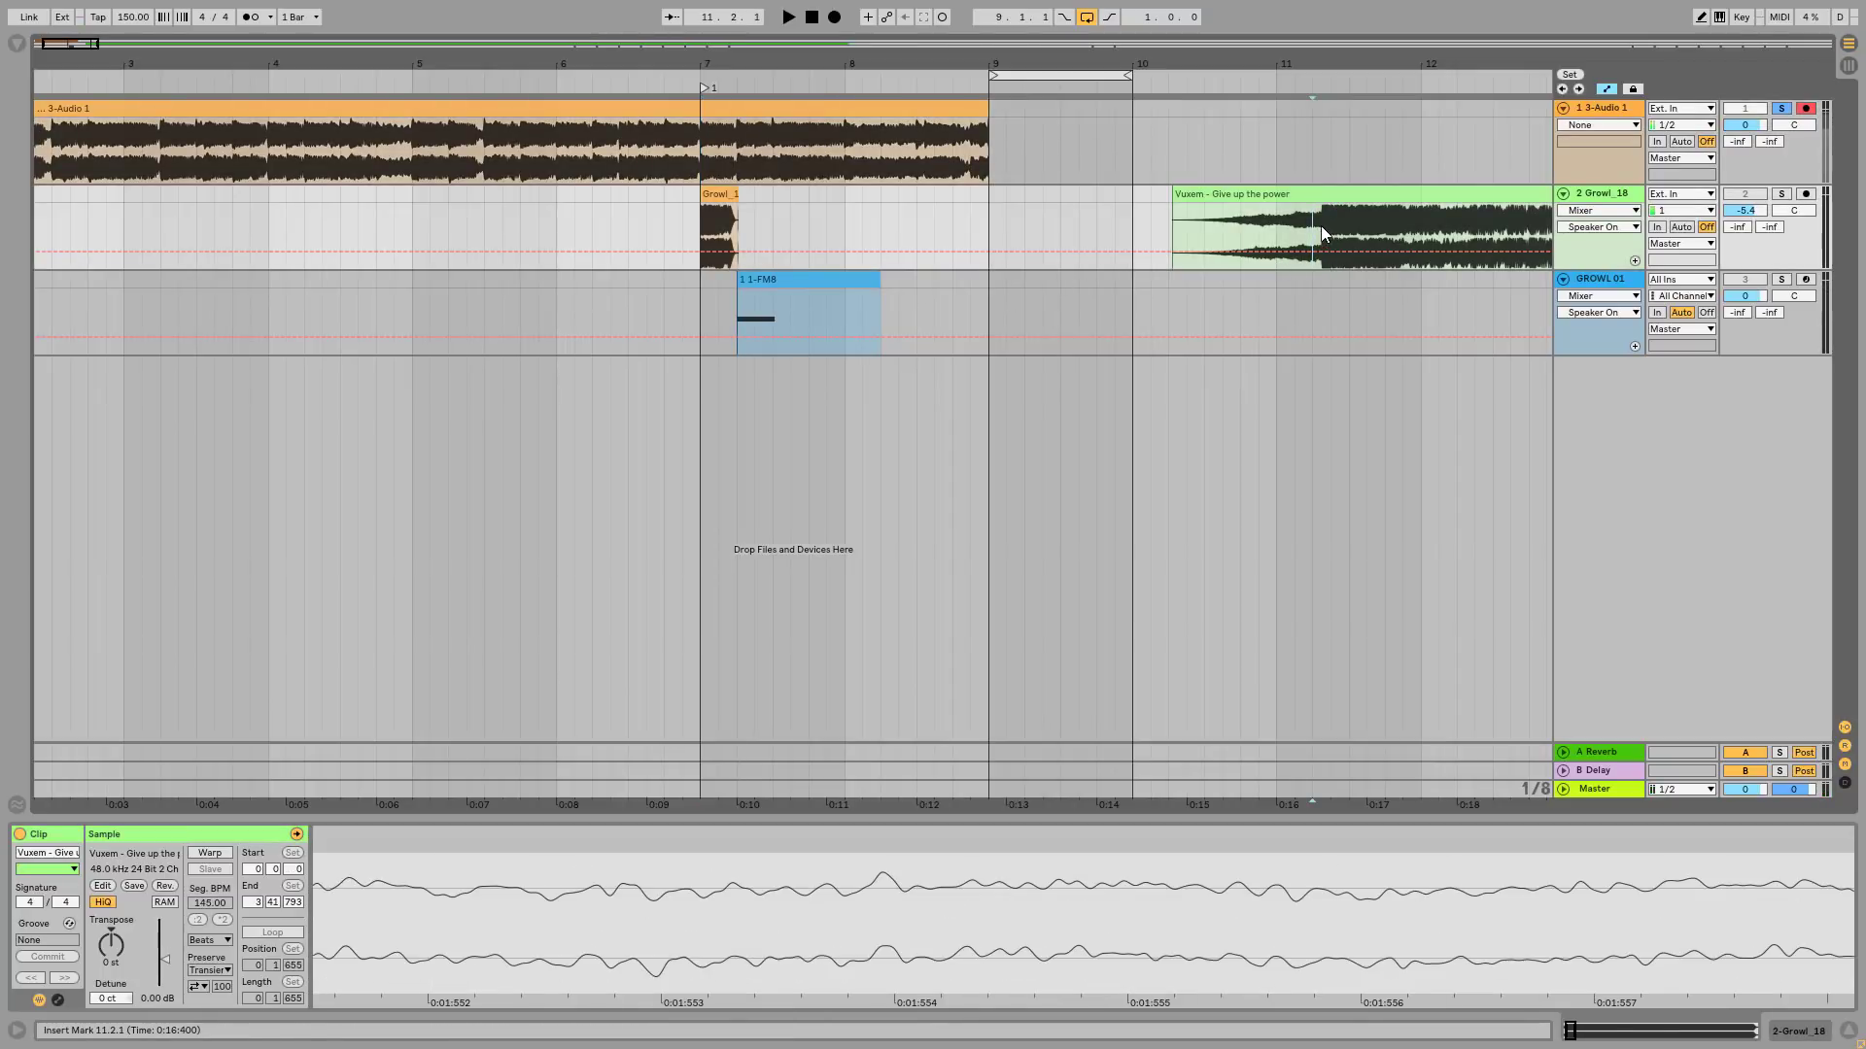
pyautogui.press('space')
pyautogui.press('space')
# - Solo the Growl_18 and GROWL 01 tracks together and play their clips from bar 7
pyautogui.click(758, 278)
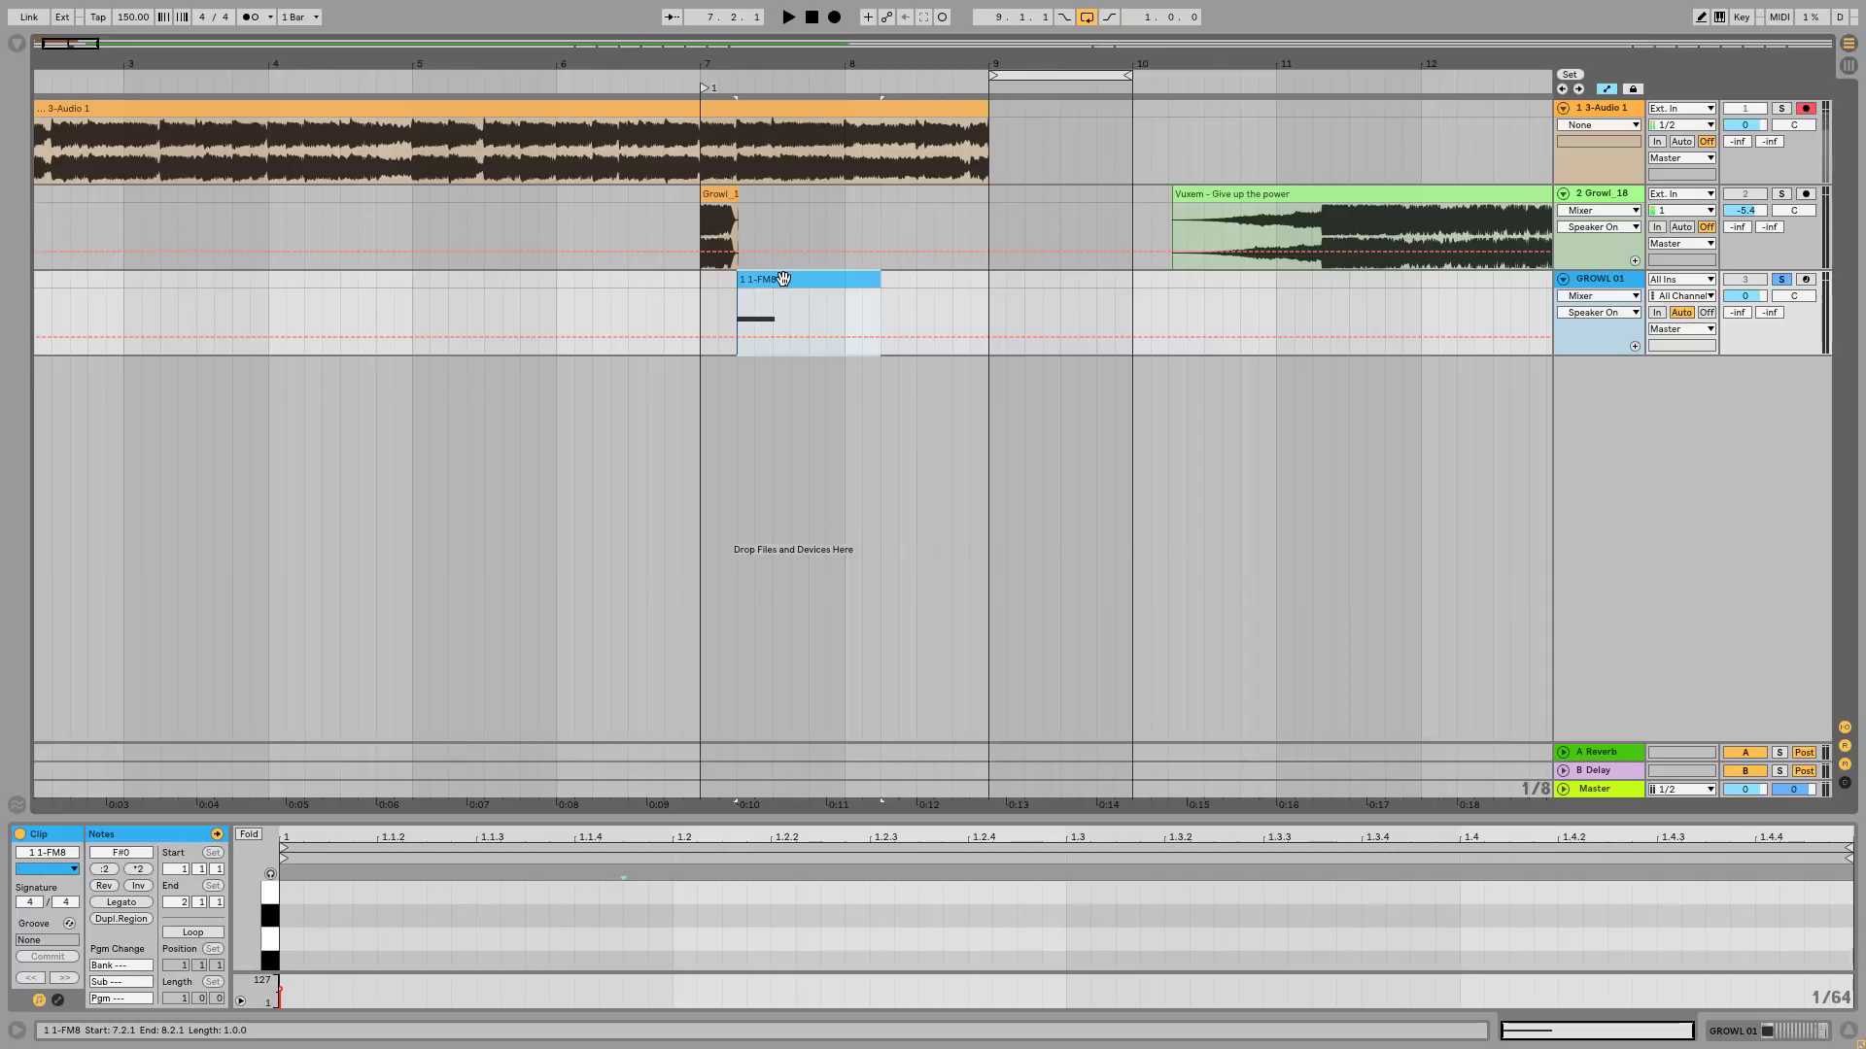
pyautogui.moveTo(737, 64); pyautogui.dragTo(835, 177)
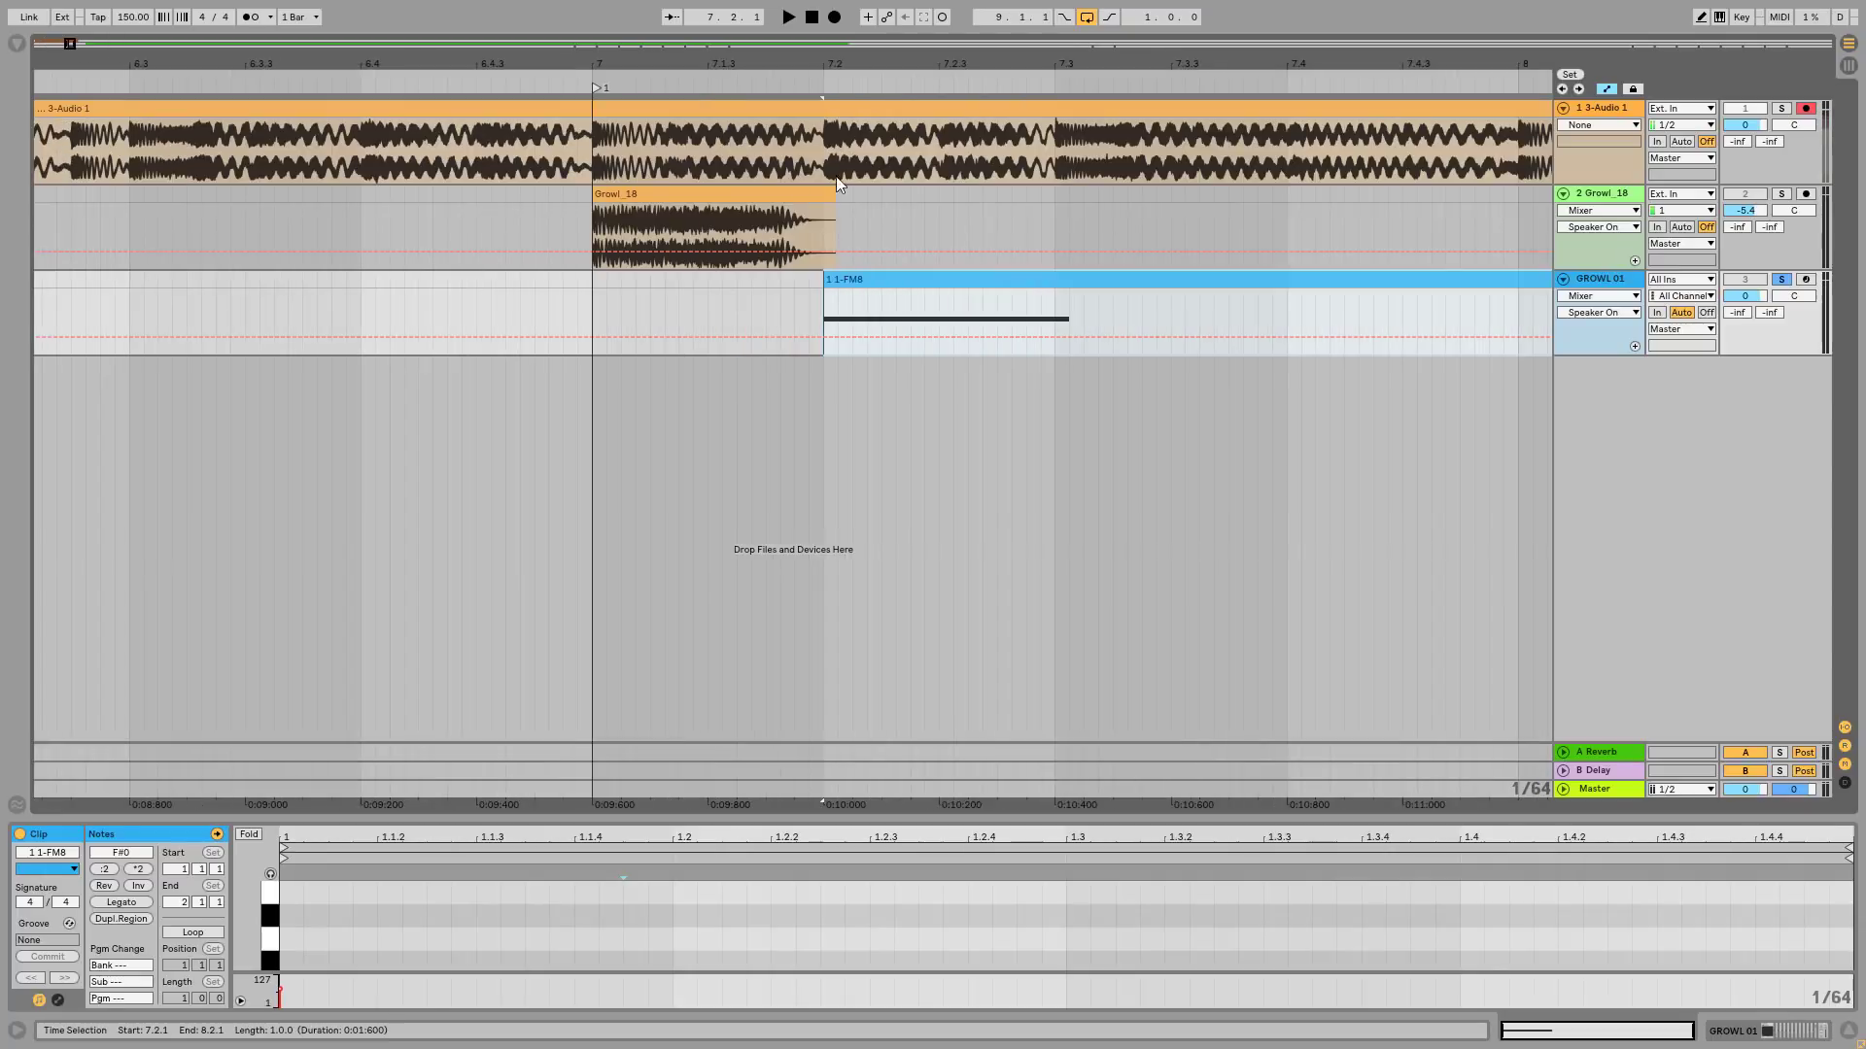
pyautogui.click(600, 306)
pyautogui.press('-')
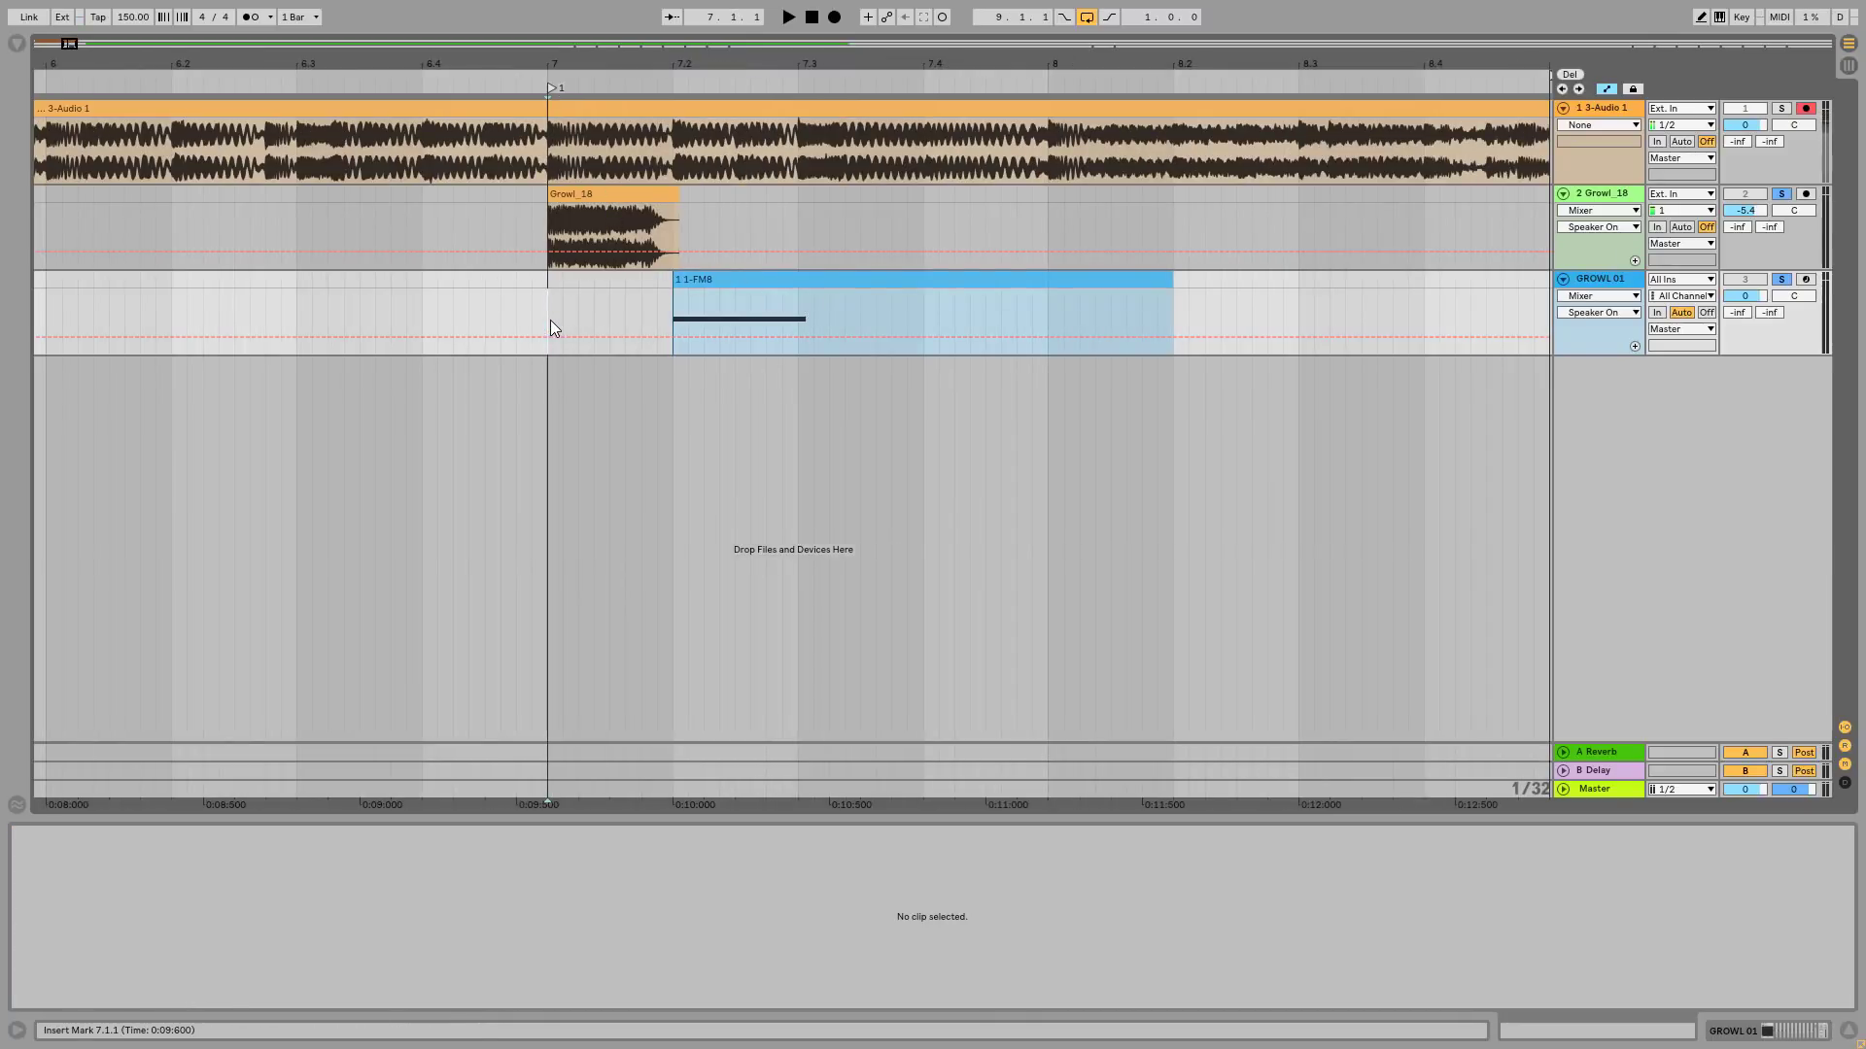
pyautogui.press('space')
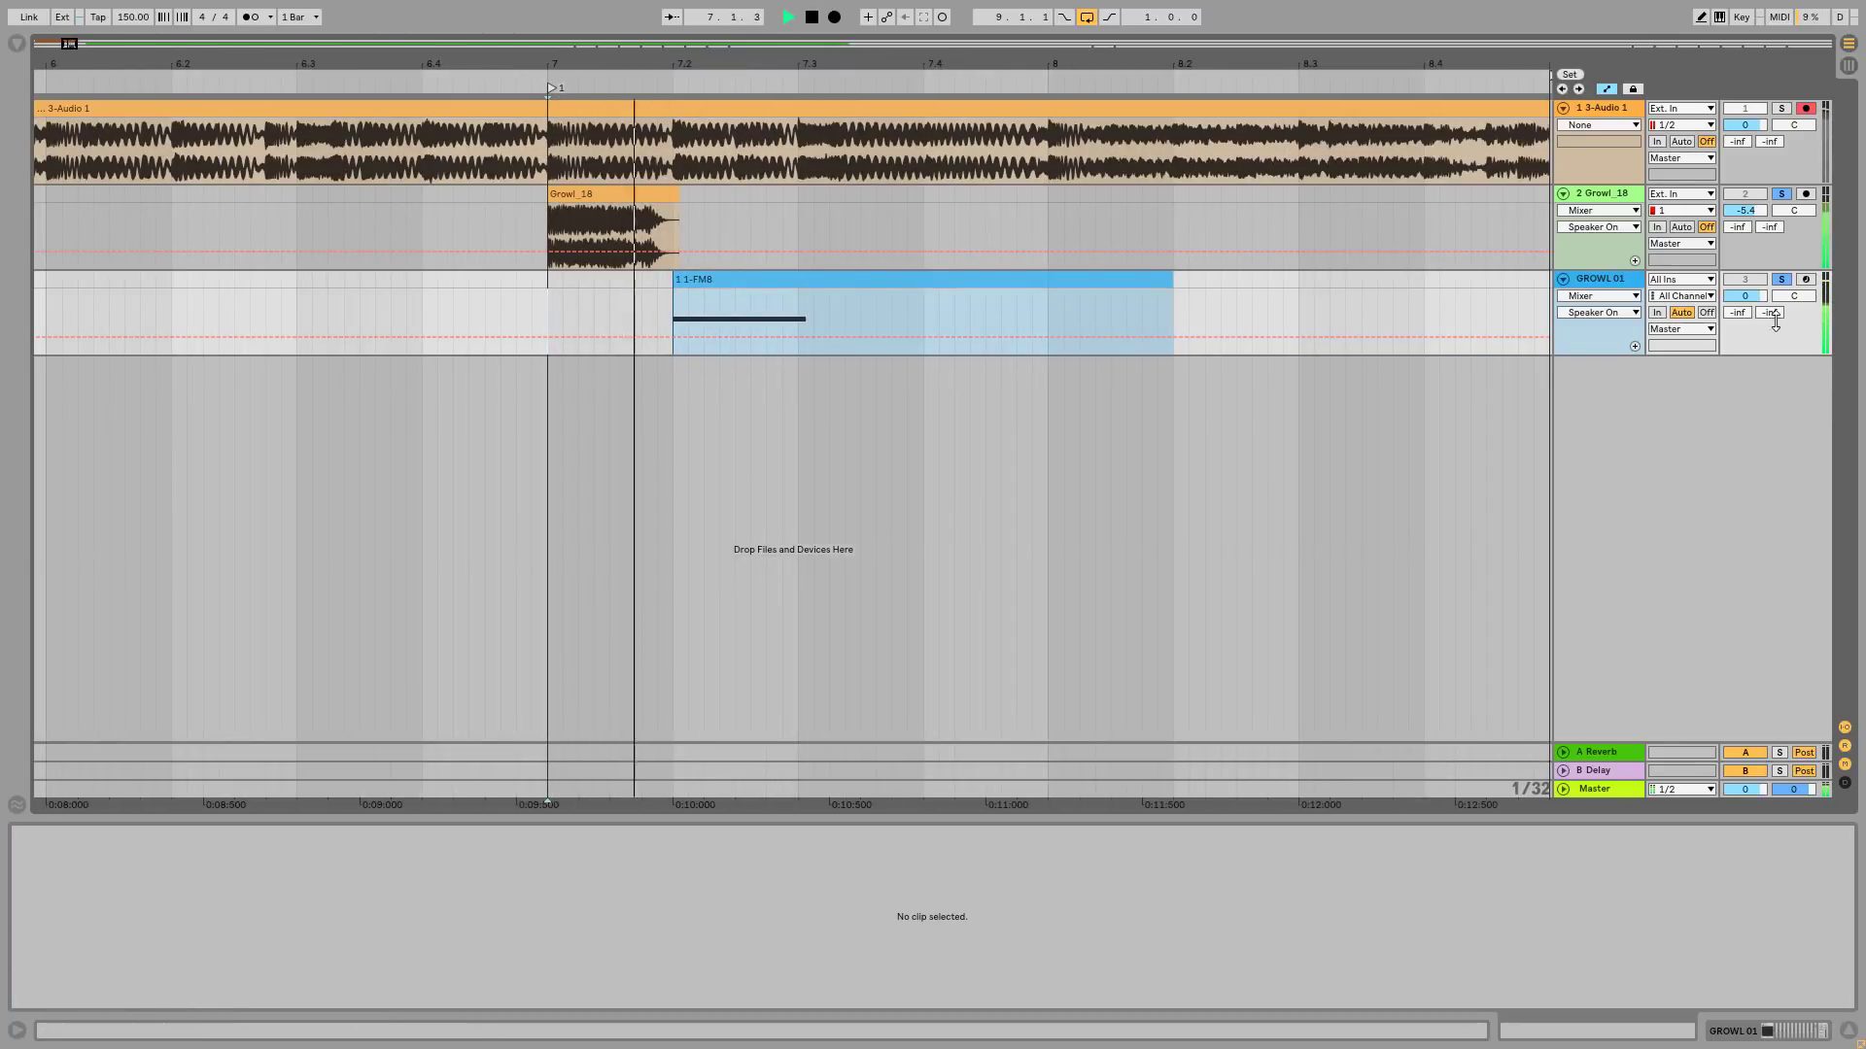
# - Set the GROWL 01 track volume to -6.6 dB, replaying both growls from bar 7 to compare their levels
pyautogui.moveTo(1751, 296)
pyautogui.mouseDown()
pyautogui.moveTo(1751, 325)
pyautogui.moveTo(1752, 303)
pyautogui.mouseUp()
pyautogui.press('space')
pyautogui.press('space')
pyautogui.press('space')
pyautogui.press('space')
pyautogui.press('space')
pyautogui.press('space')
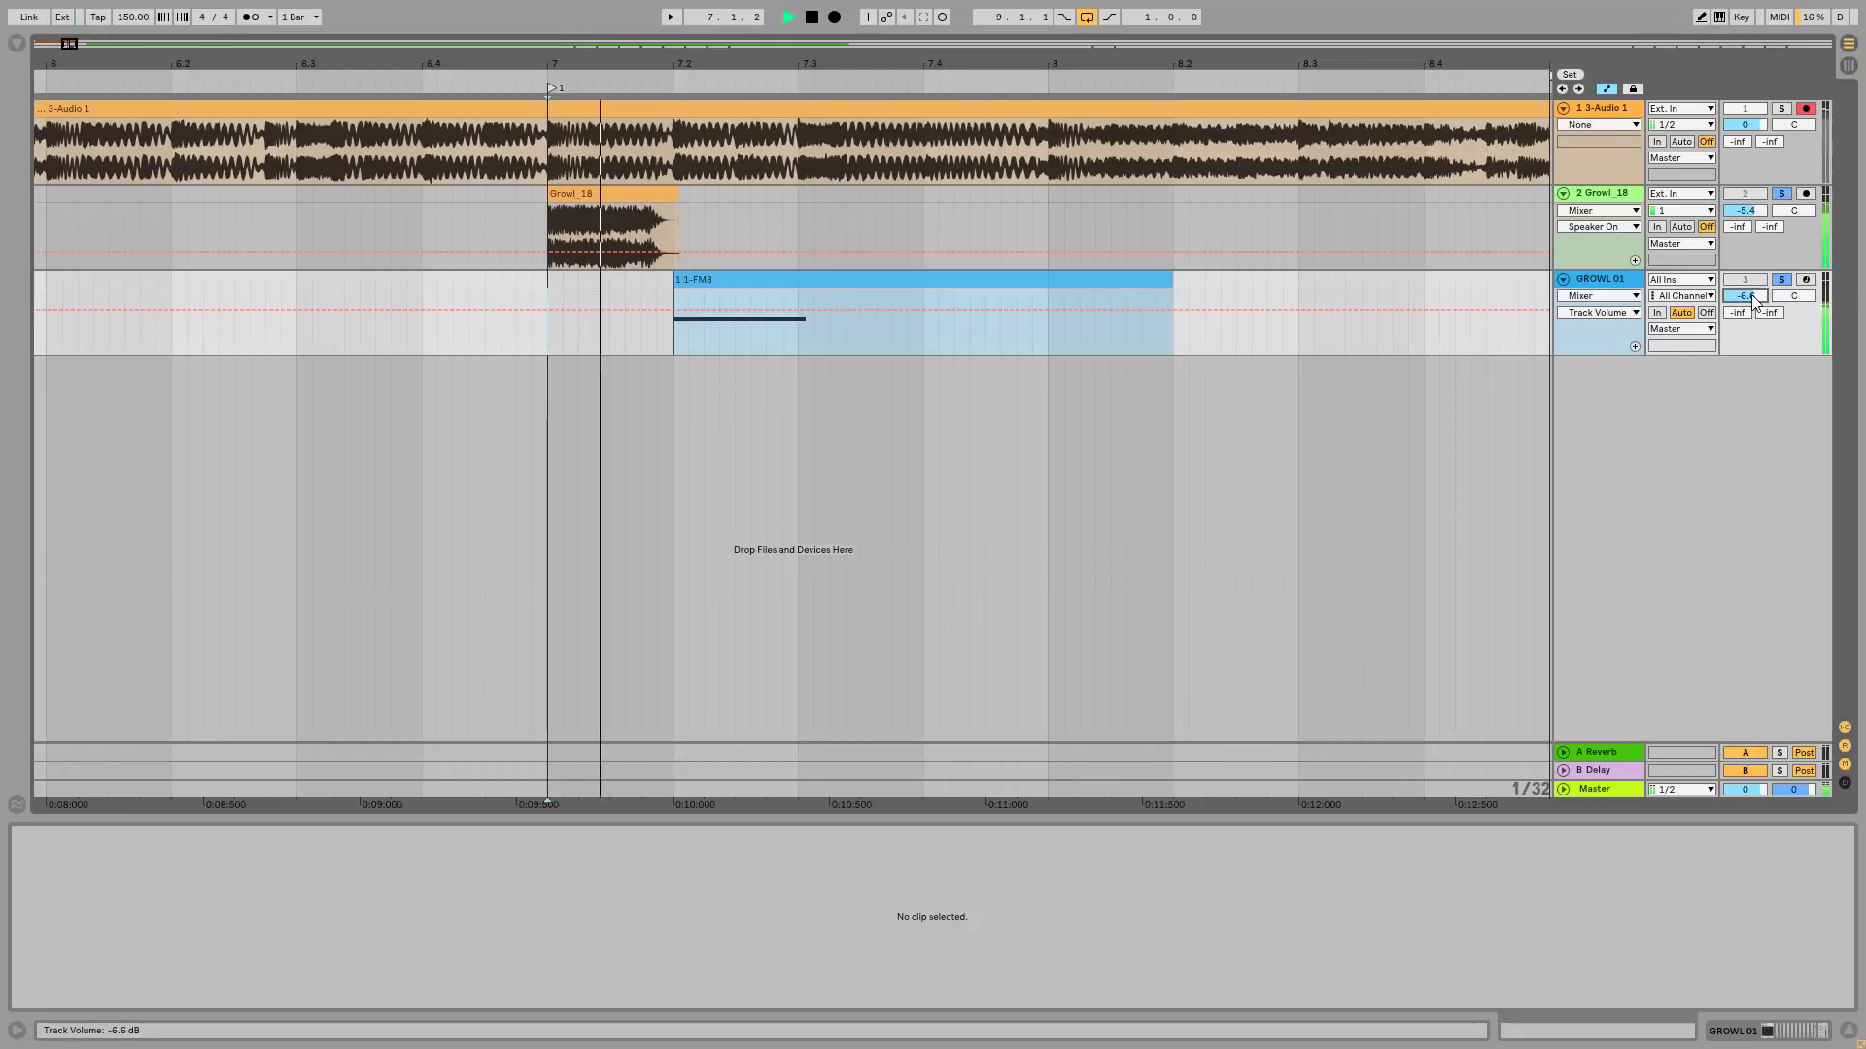
pyautogui.press('space')
# - Show the GROWL 01 track's device chain and select the 1-FM8 clip
pyautogui.click(1620, 281)
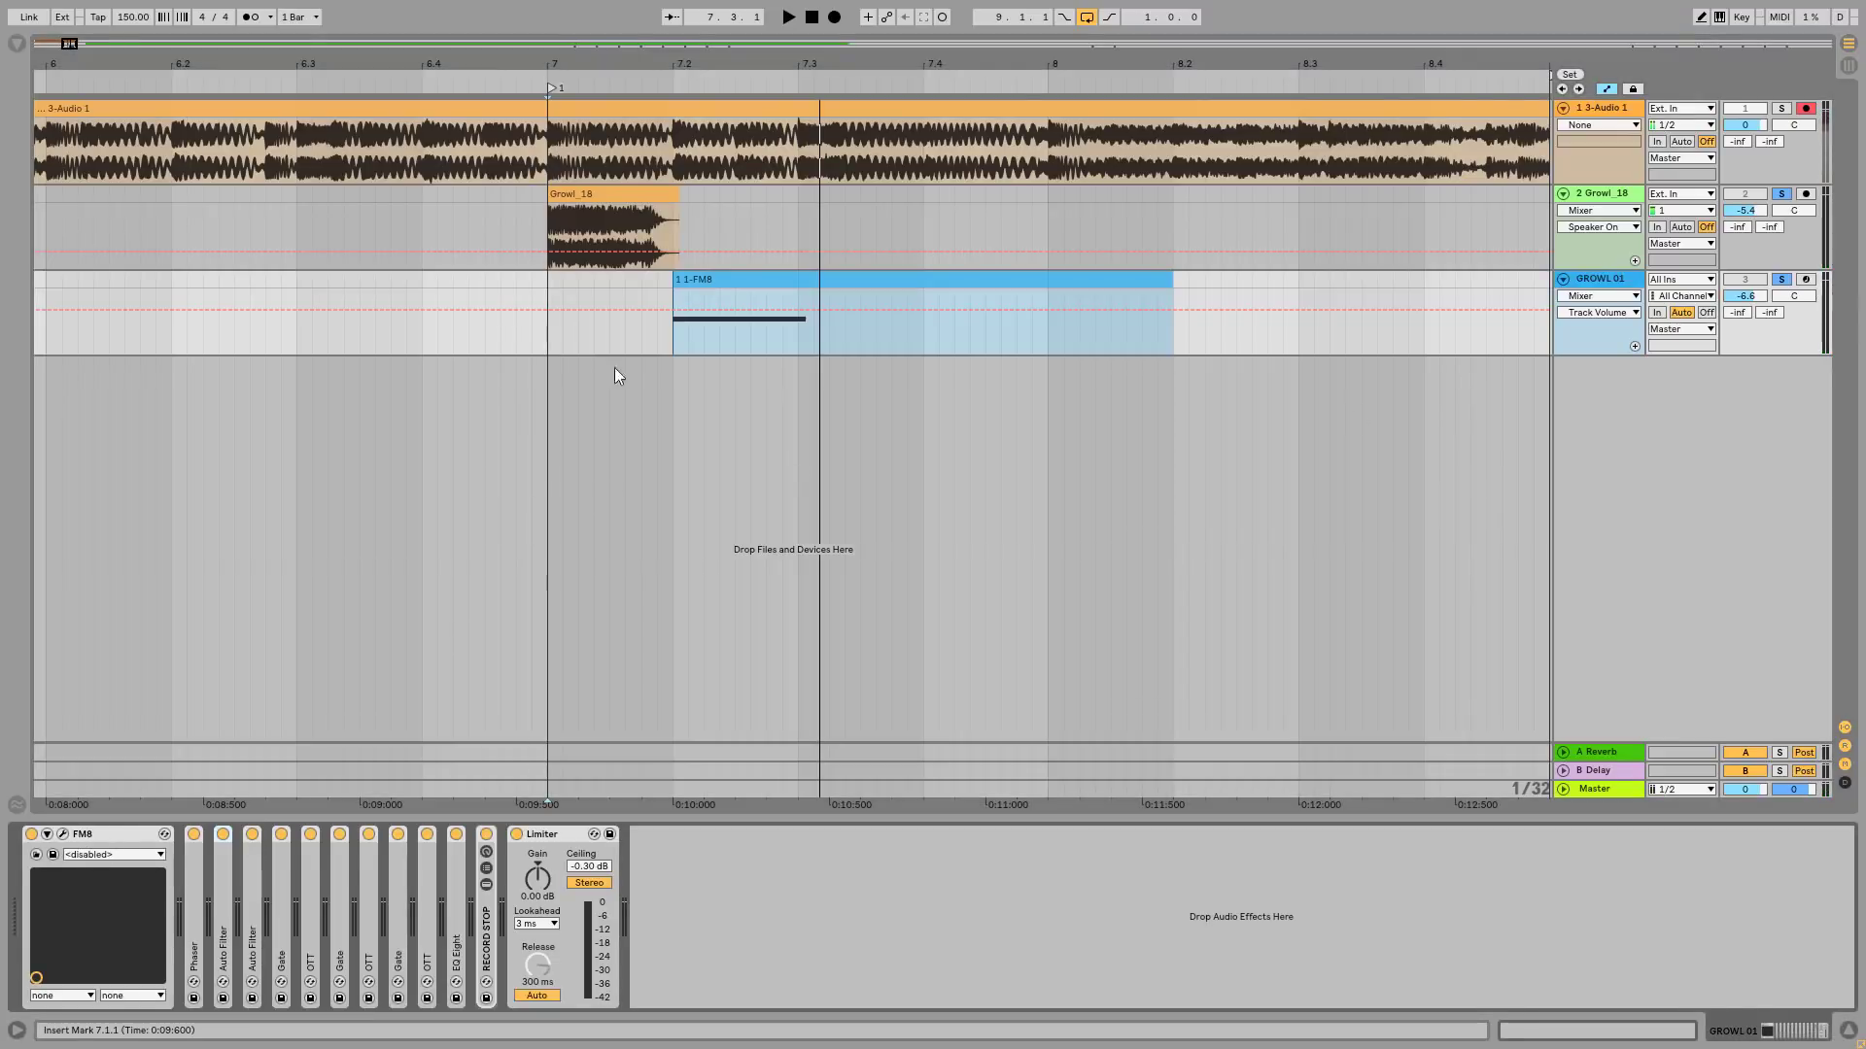
pyautogui.click(870, 286)
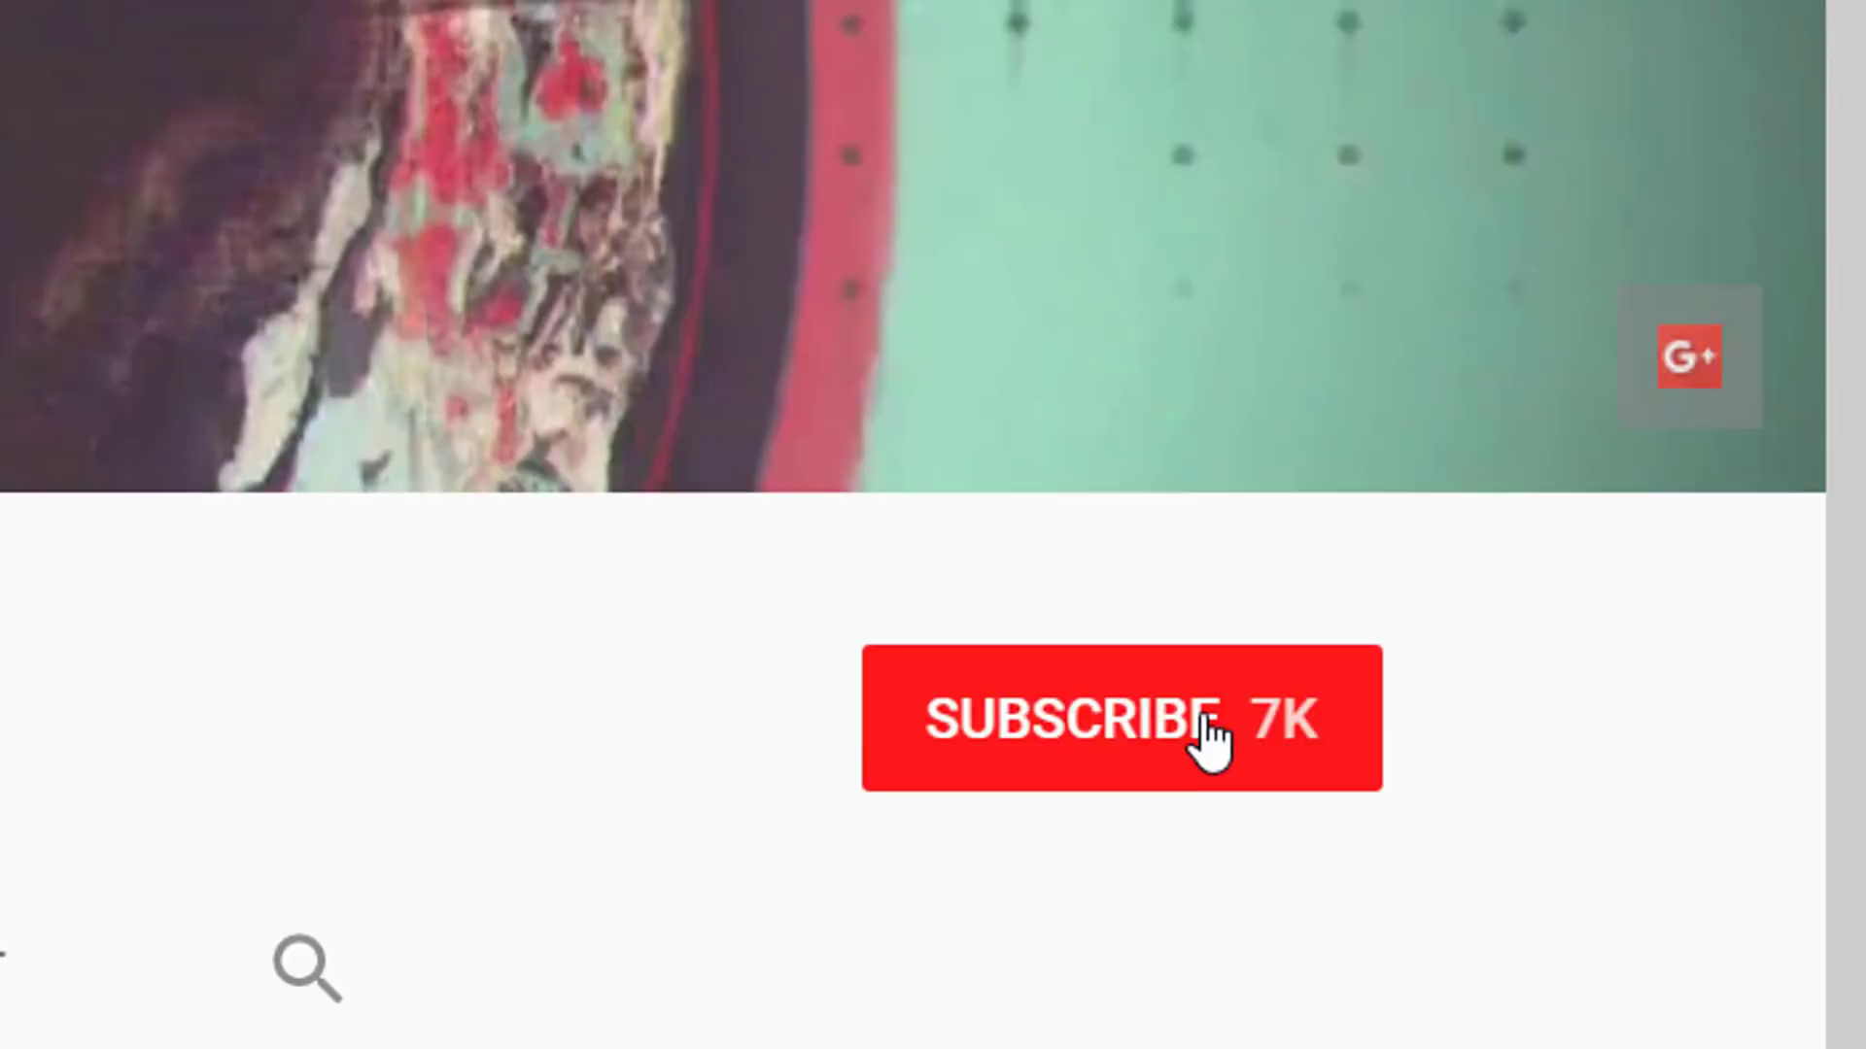
pyautogui.click(1624, 461)
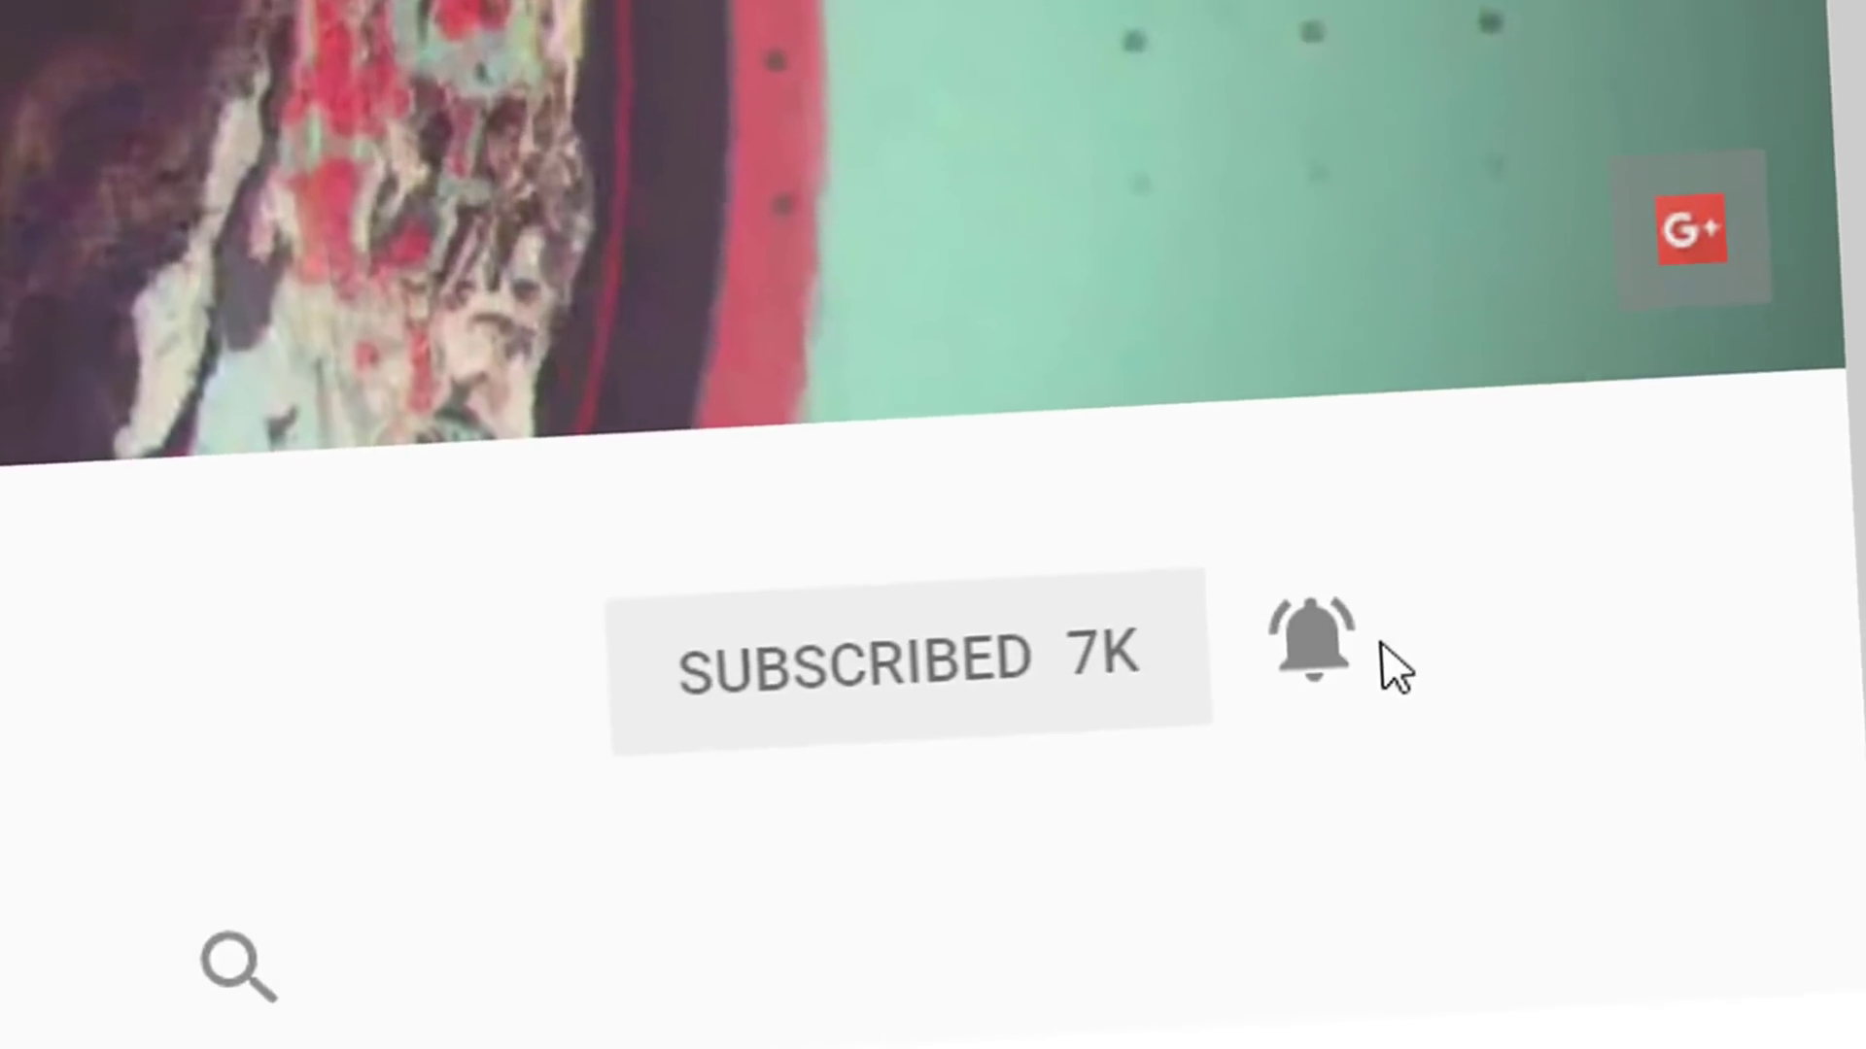
pyautogui.click(1311, 544)
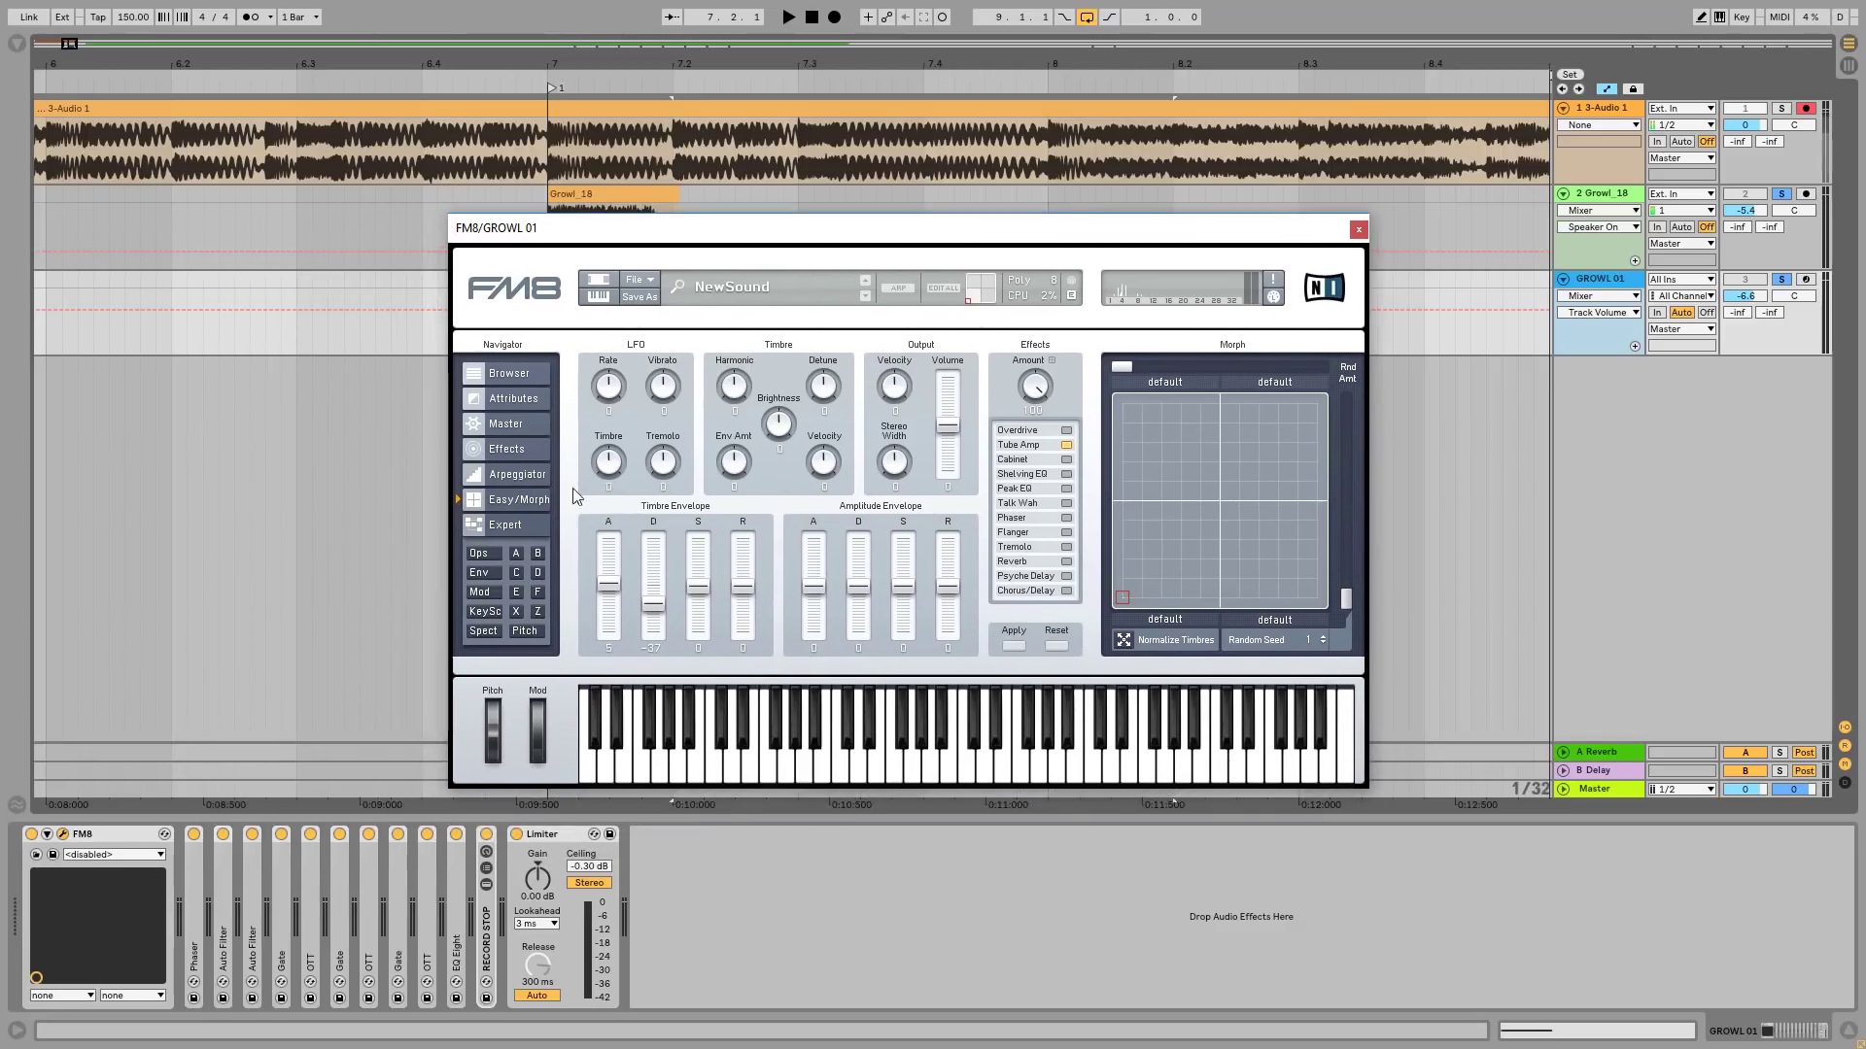
# - Examine the FM8 patch on its Expert page and its Effects page
pyautogui.click(511, 528)
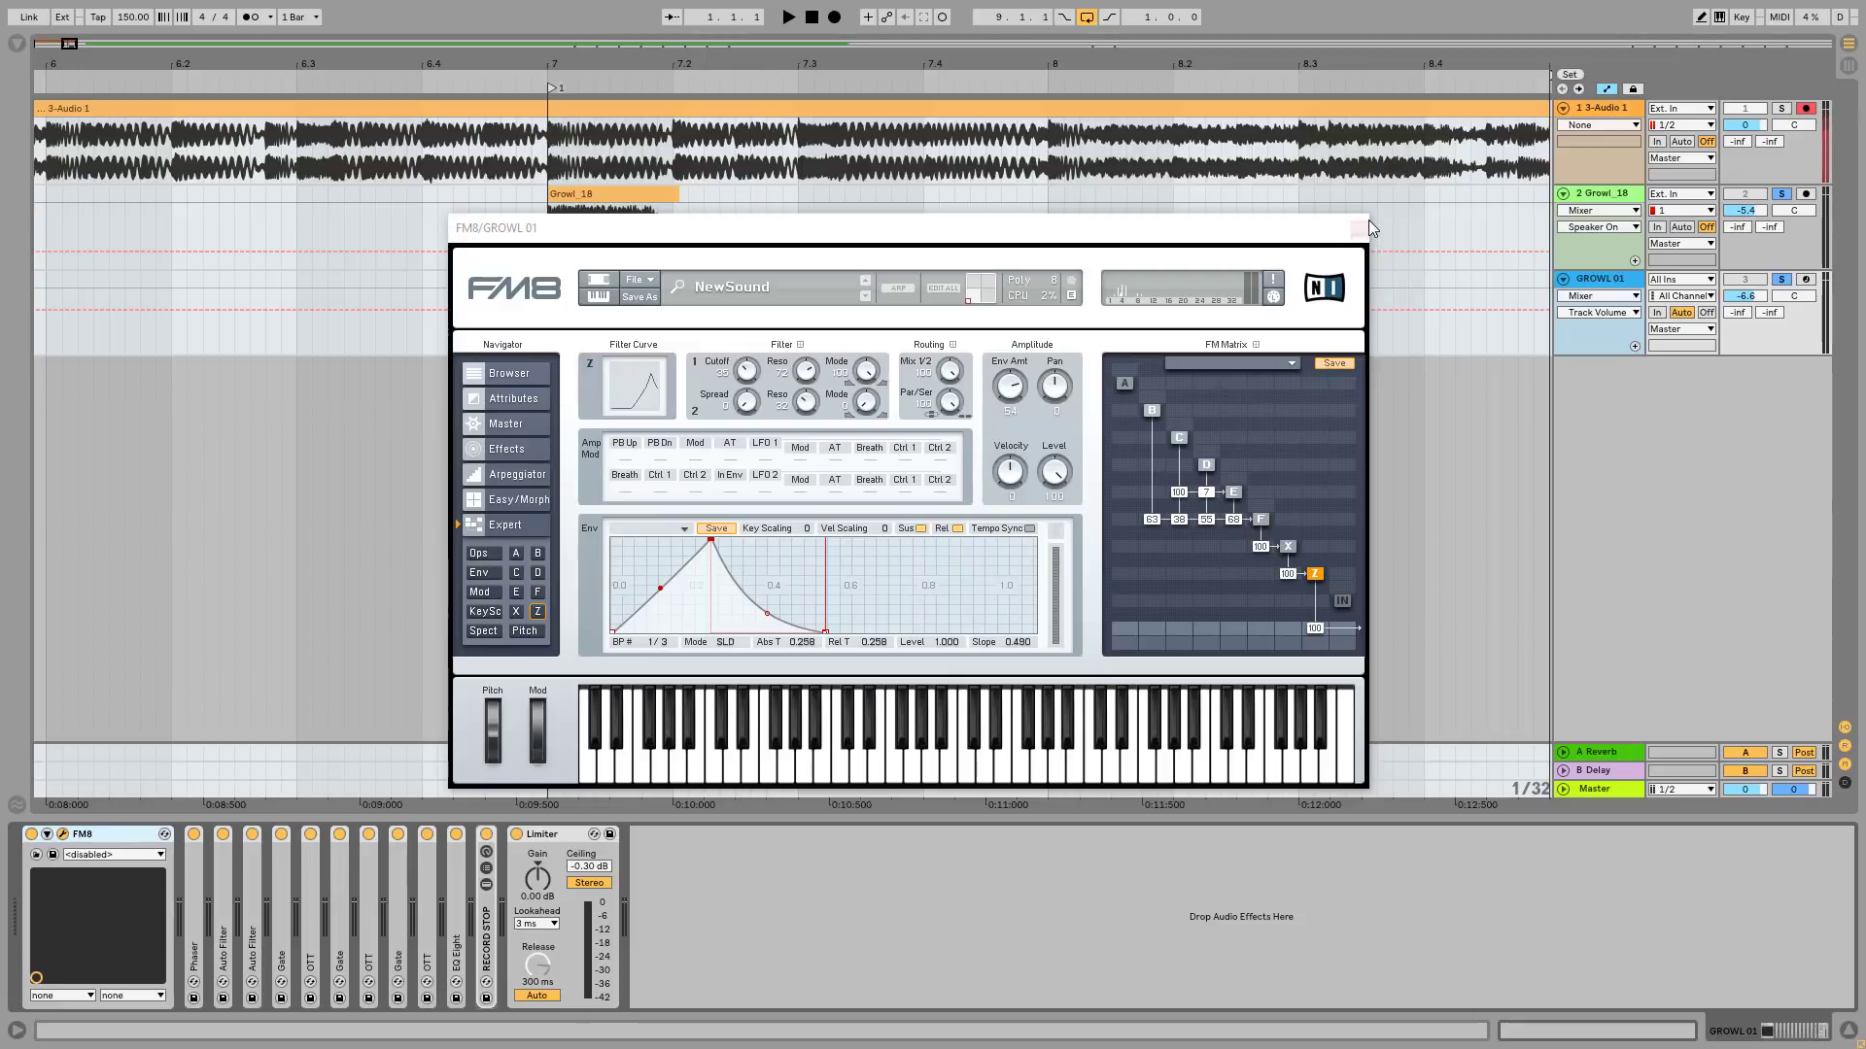
pyautogui.click(505, 449)
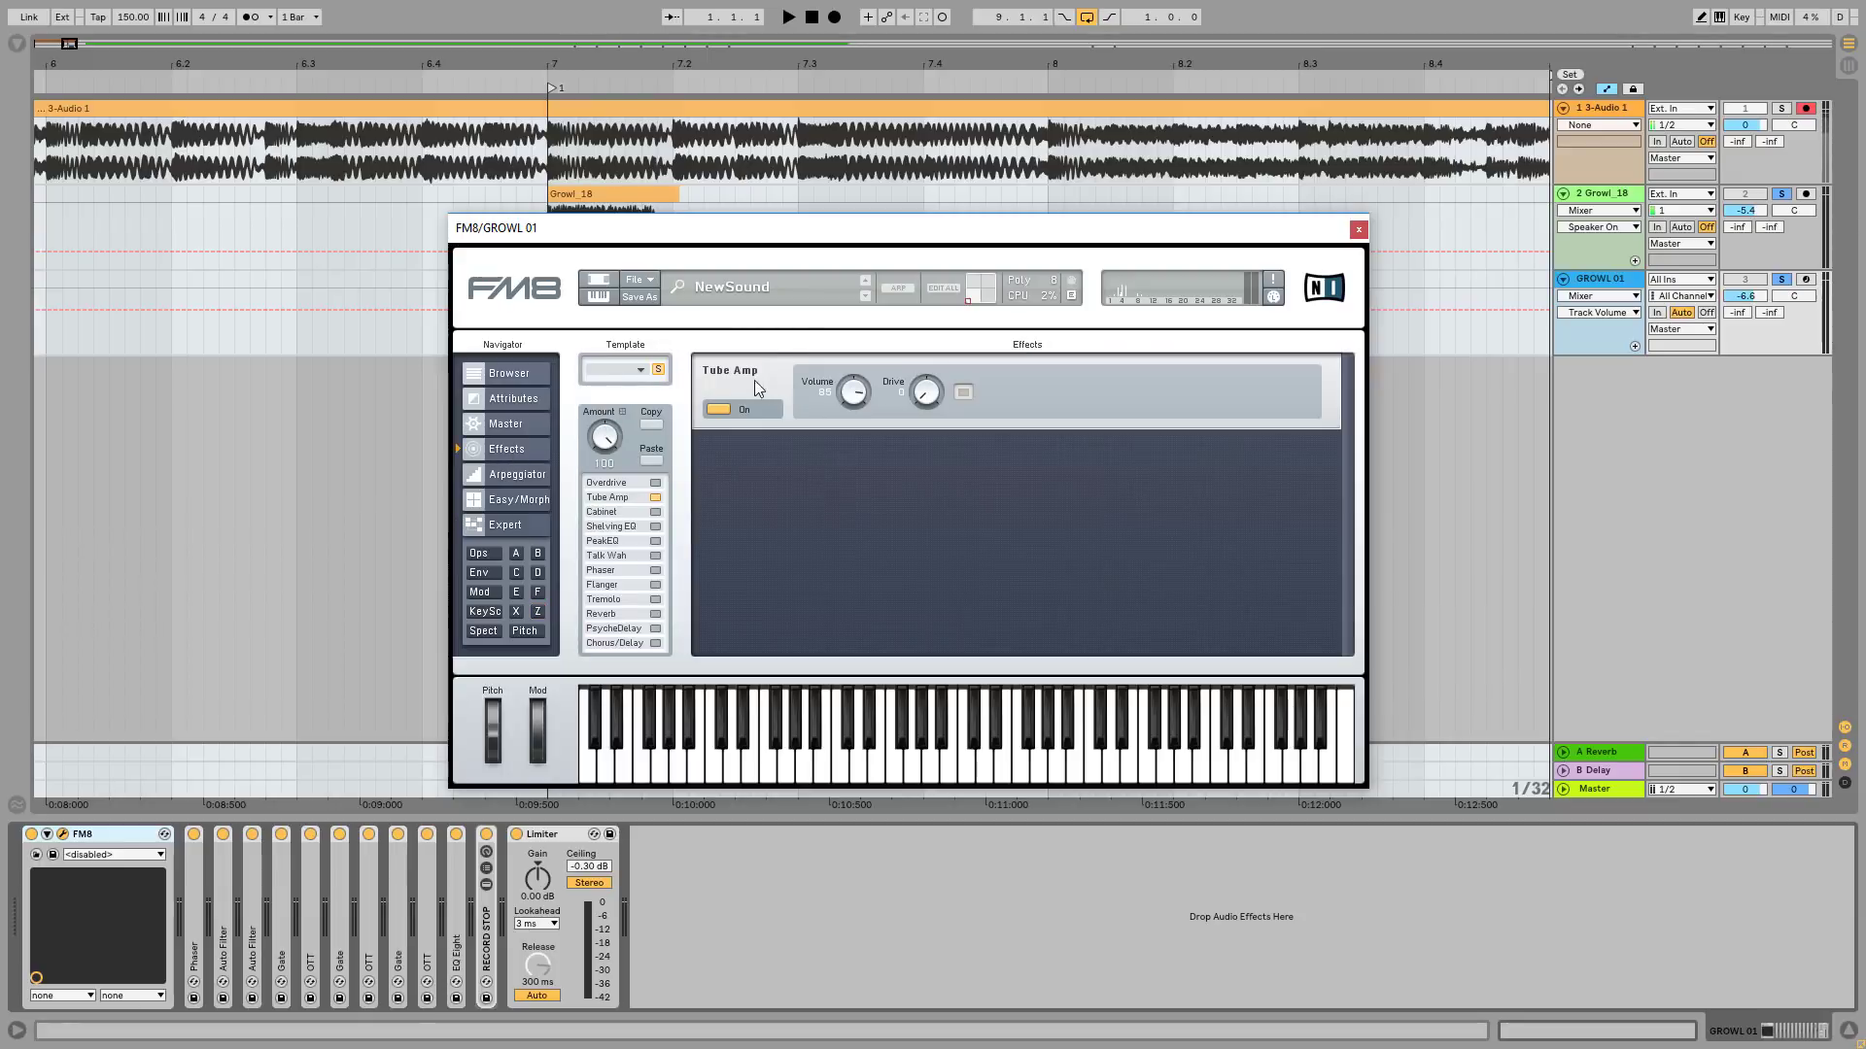
# - Arm the GROWL 01 track and adjust the Timbre Envelope attack on FM8's Easy/Morph page
pyautogui.click(525, 497)
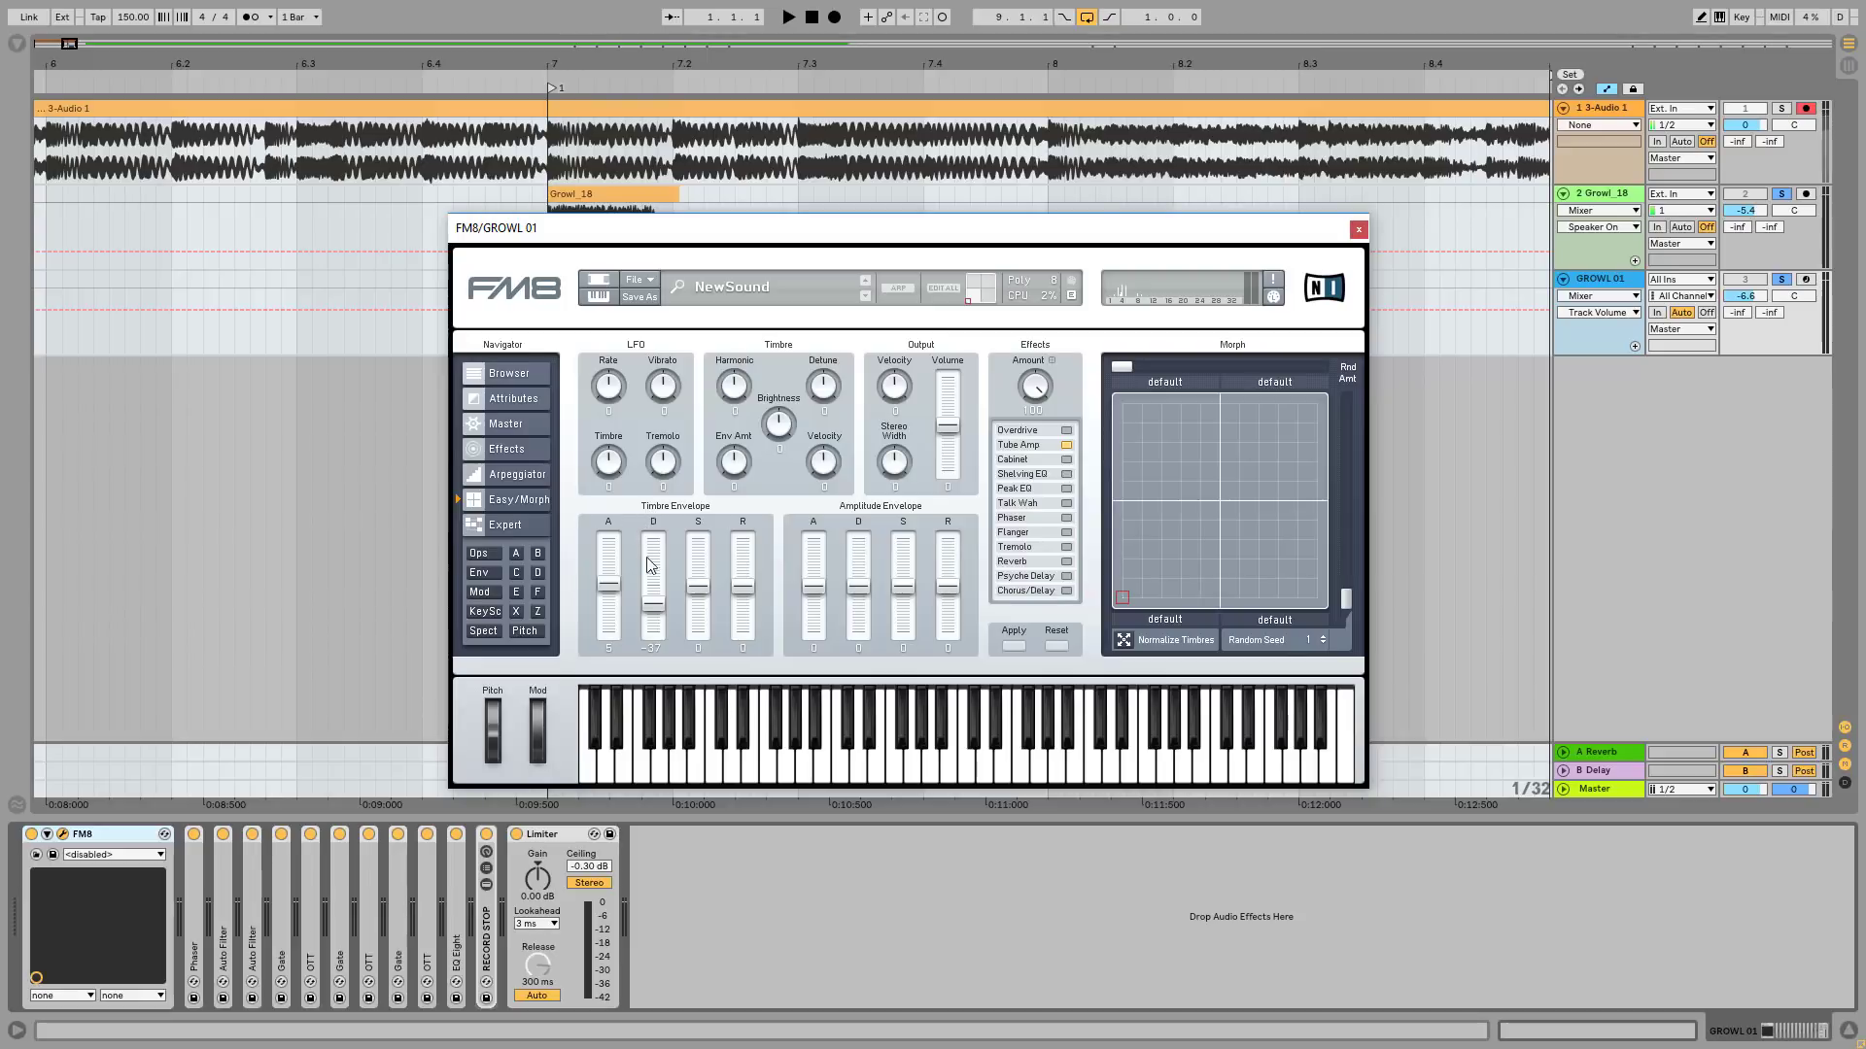
pyautogui.click(1804, 195)
pyautogui.click(1614, 285)
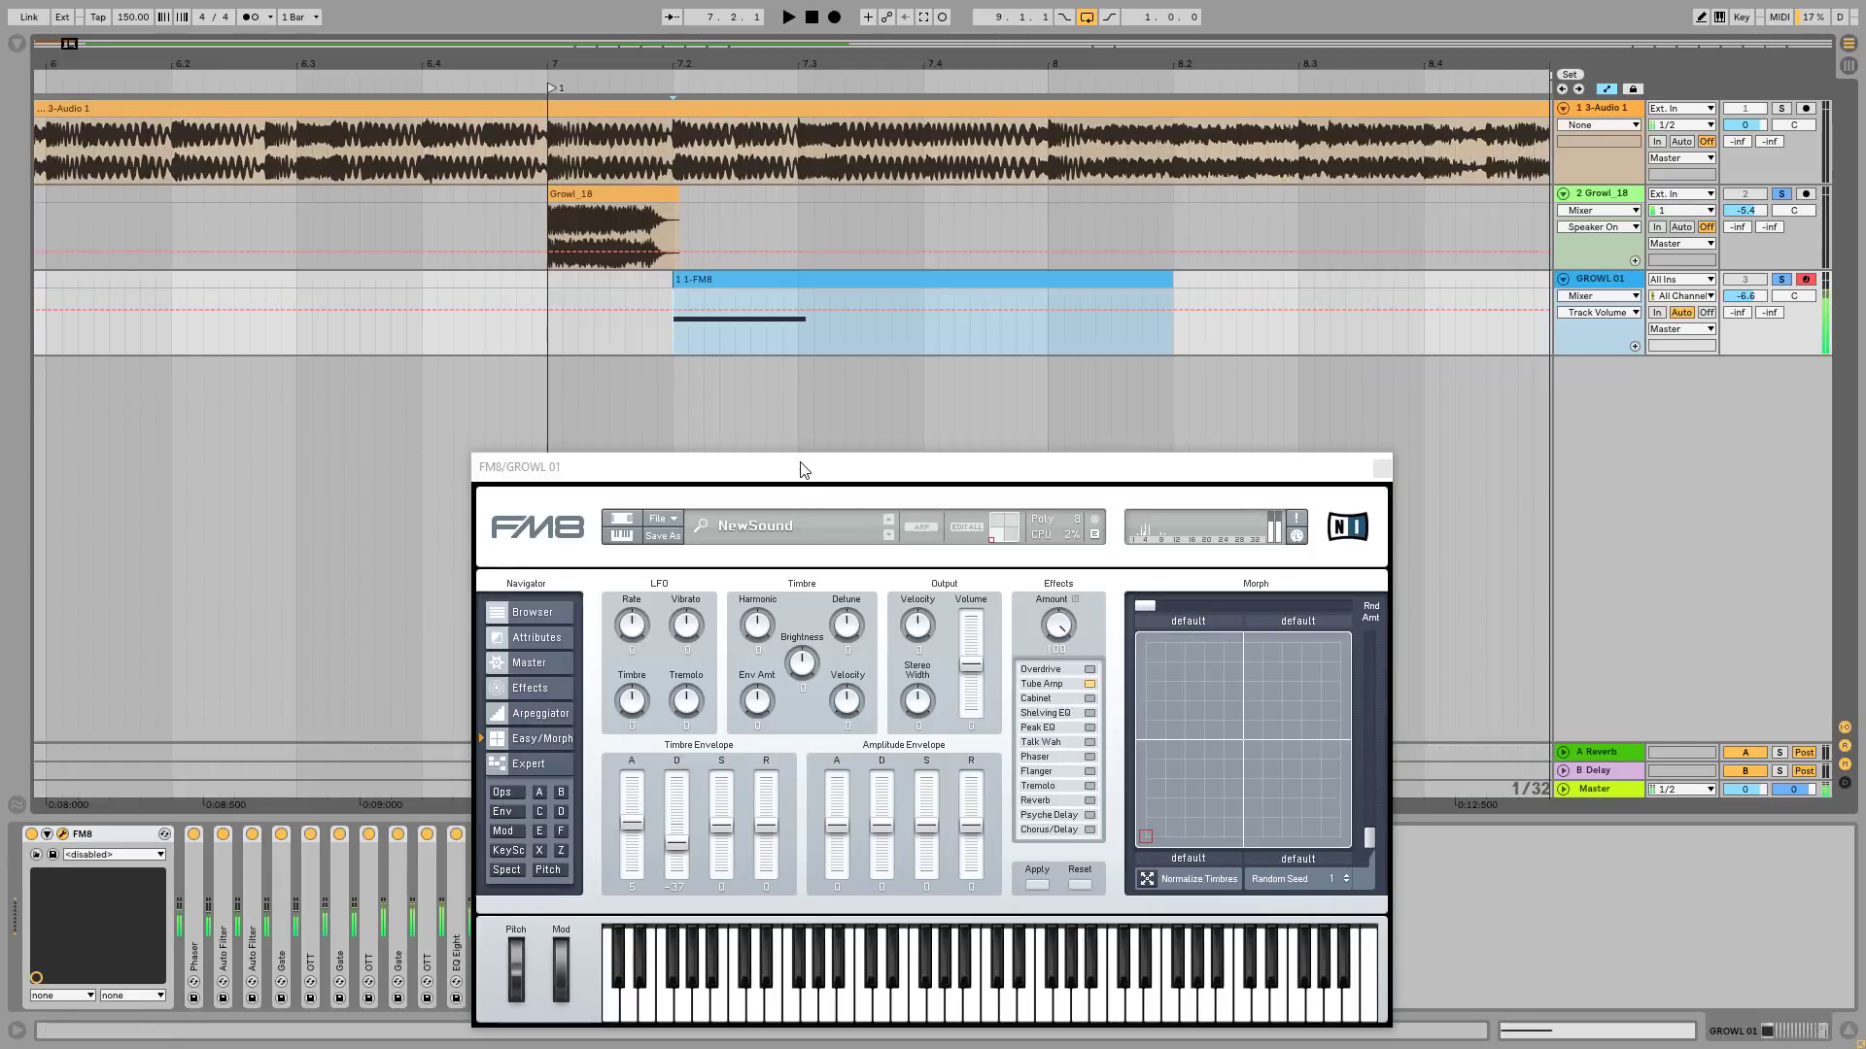
pyautogui.moveTo(803, 470); pyautogui.dragTo(936, 247)
pyautogui.moveTo(777, 593)
pyautogui.mouseDown()
pyautogui.moveTo(783, 575)
pyautogui.moveTo(781, 606)
pyautogui.moveTo(822, 592)
pyautogui.moveTo(773, 593)
pyautogui.moveTo(811, 615)
pyautogui.moveTo(795, 620)
pyautogui.moveTo(766, 604)
pyautogui.mouseUp()
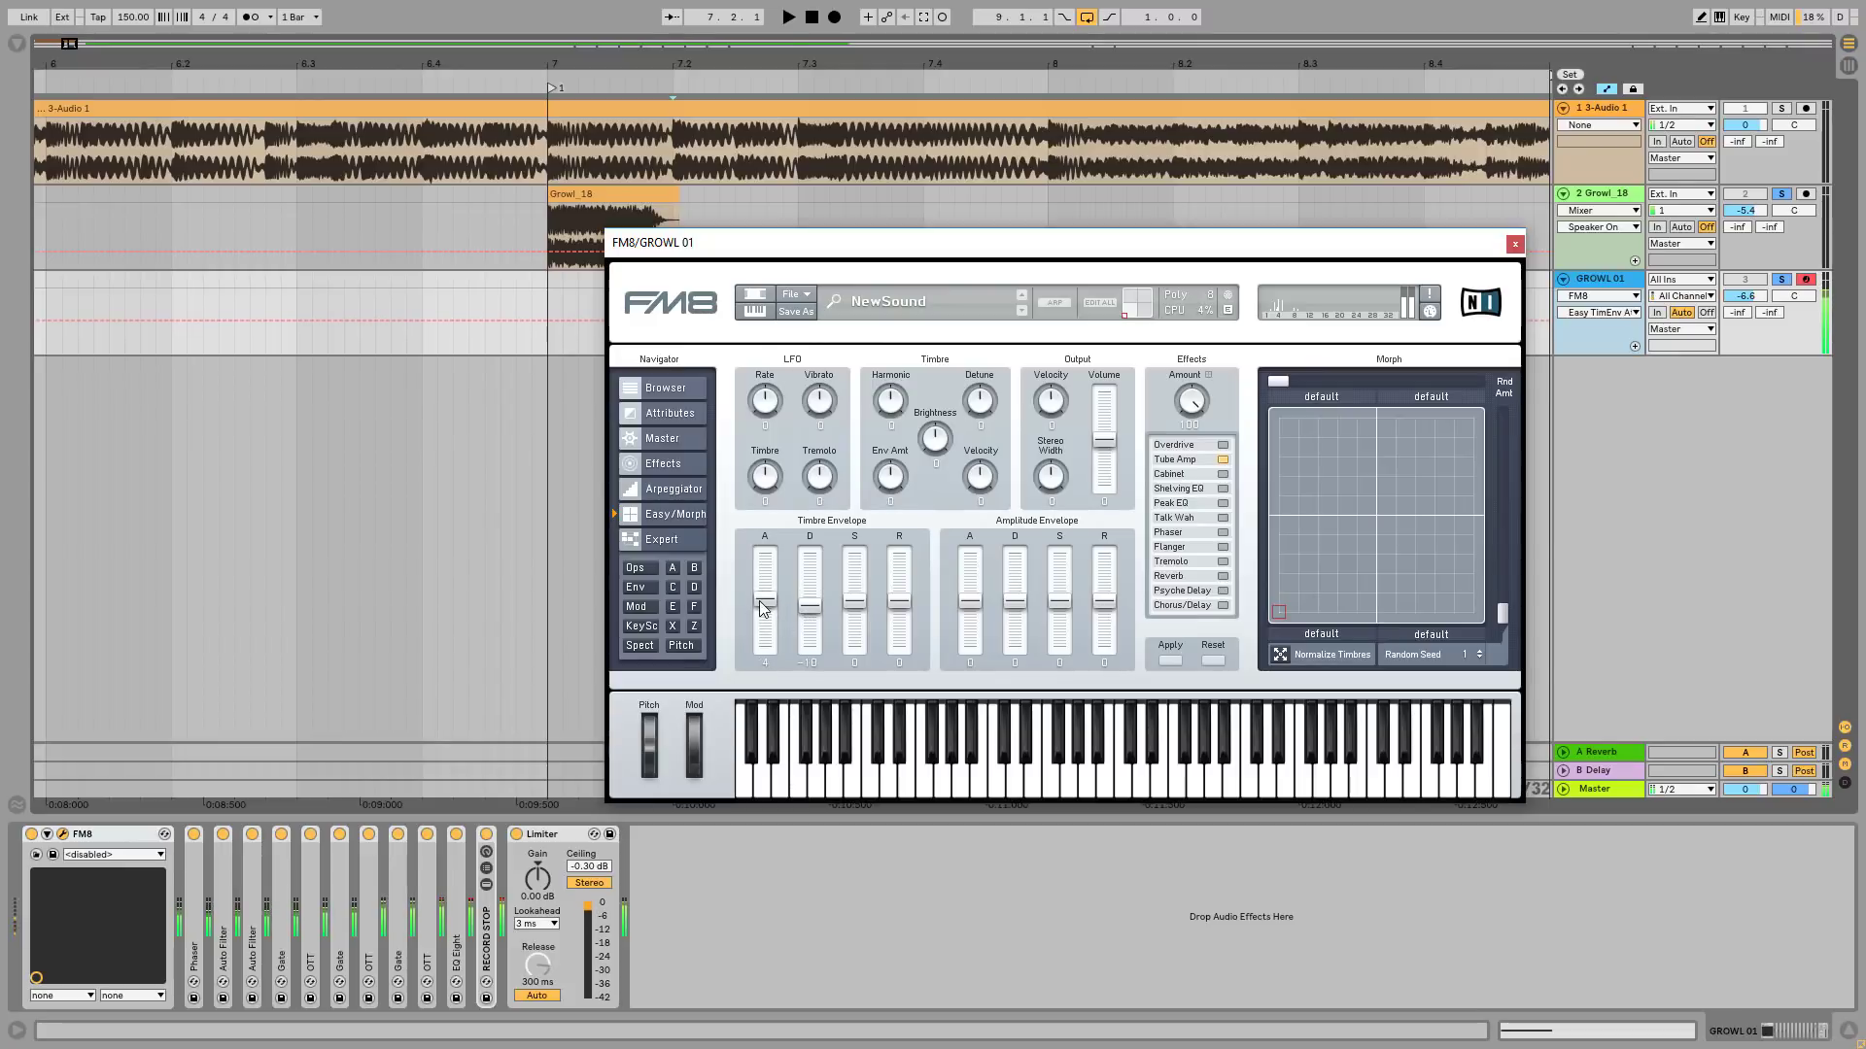
# - Review FM8's Expert page for operators Z and B plus its Master, Attributes, Effects, Arpeggiator and Easy/Morph pages, and close the plugin window
pyautogui.click(667, 541)
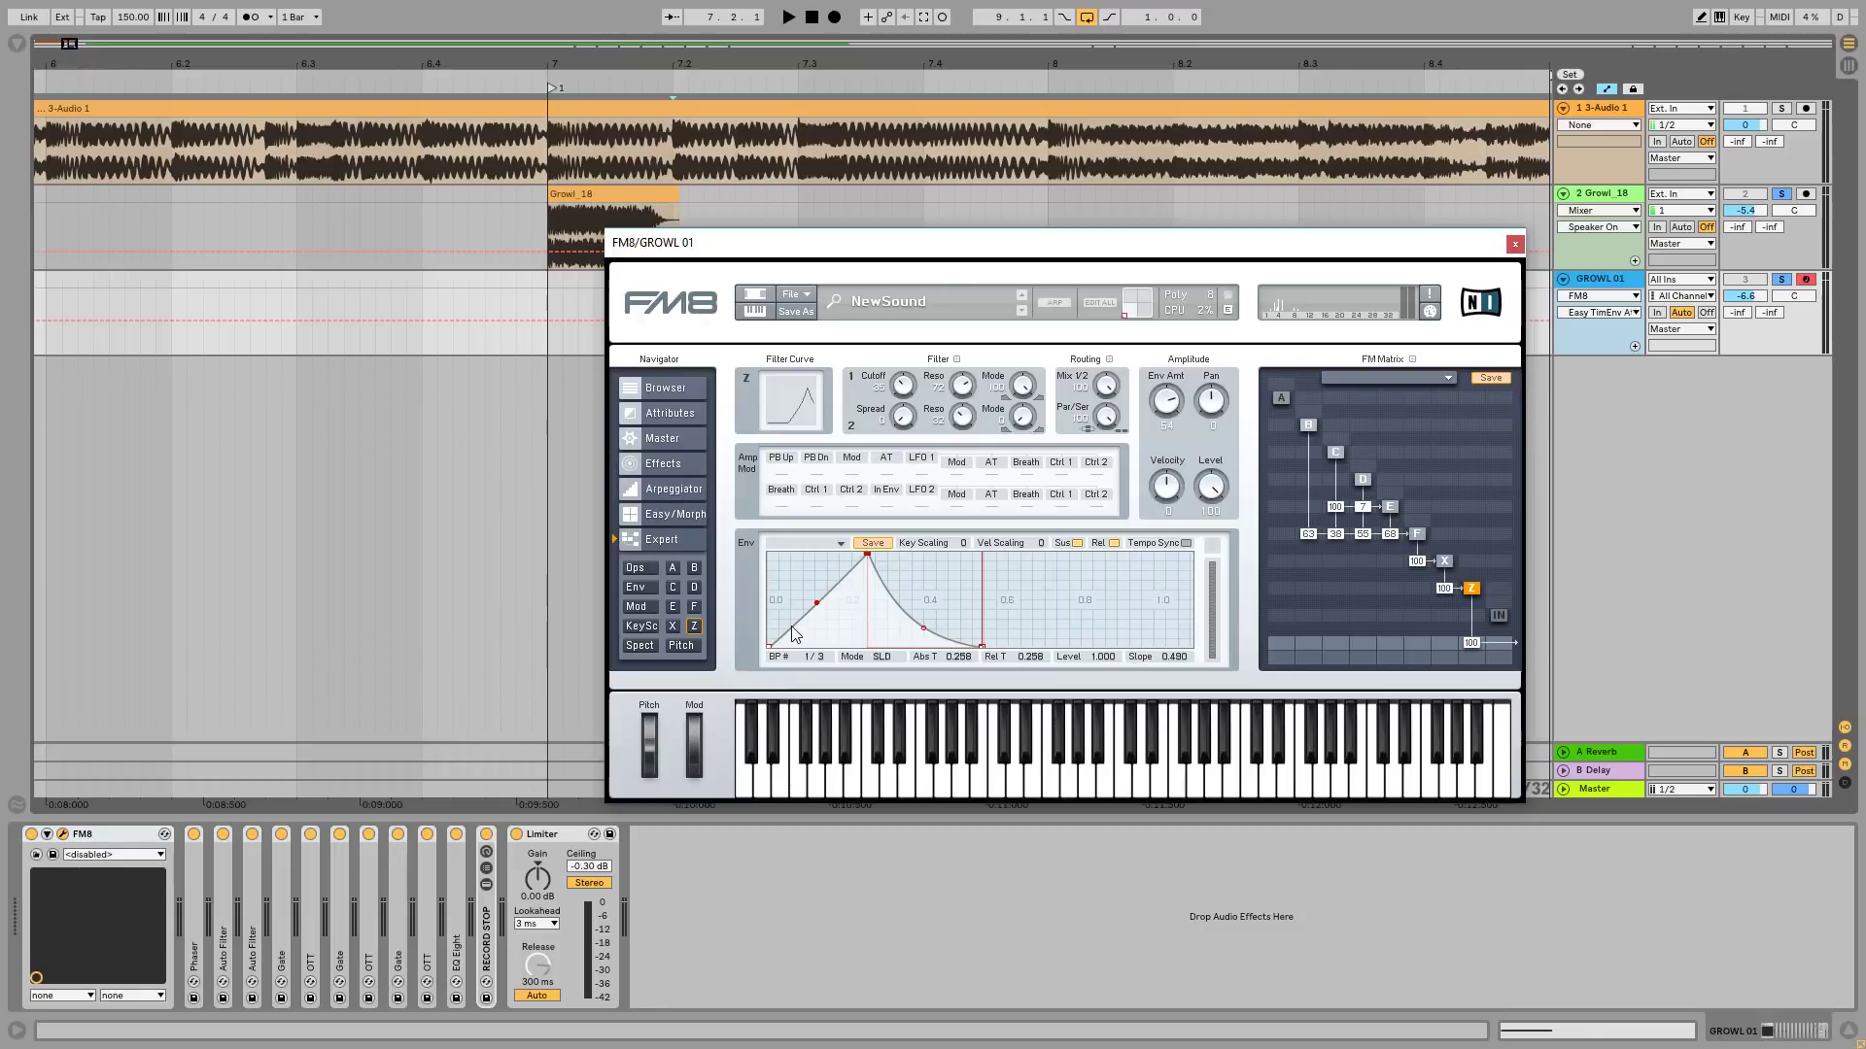
pyautogui.click(1308, 424)
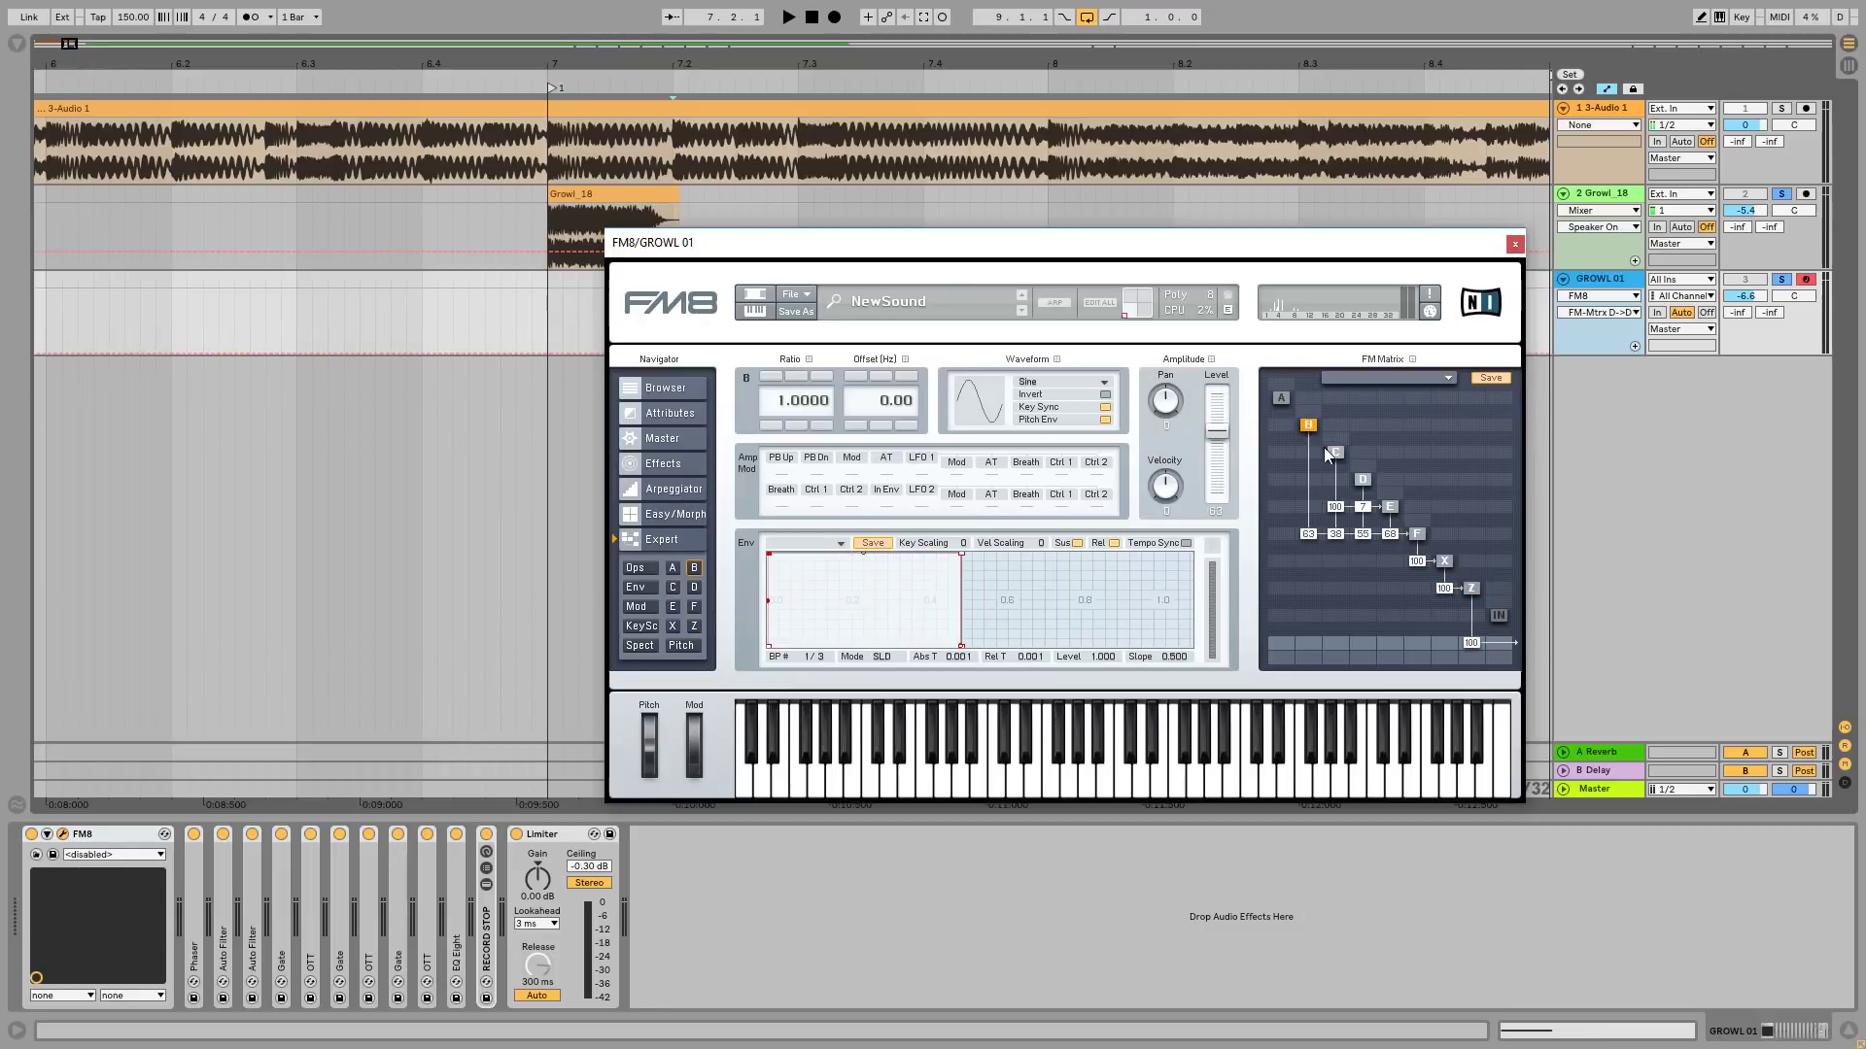
pyautogui.click(674, 515)
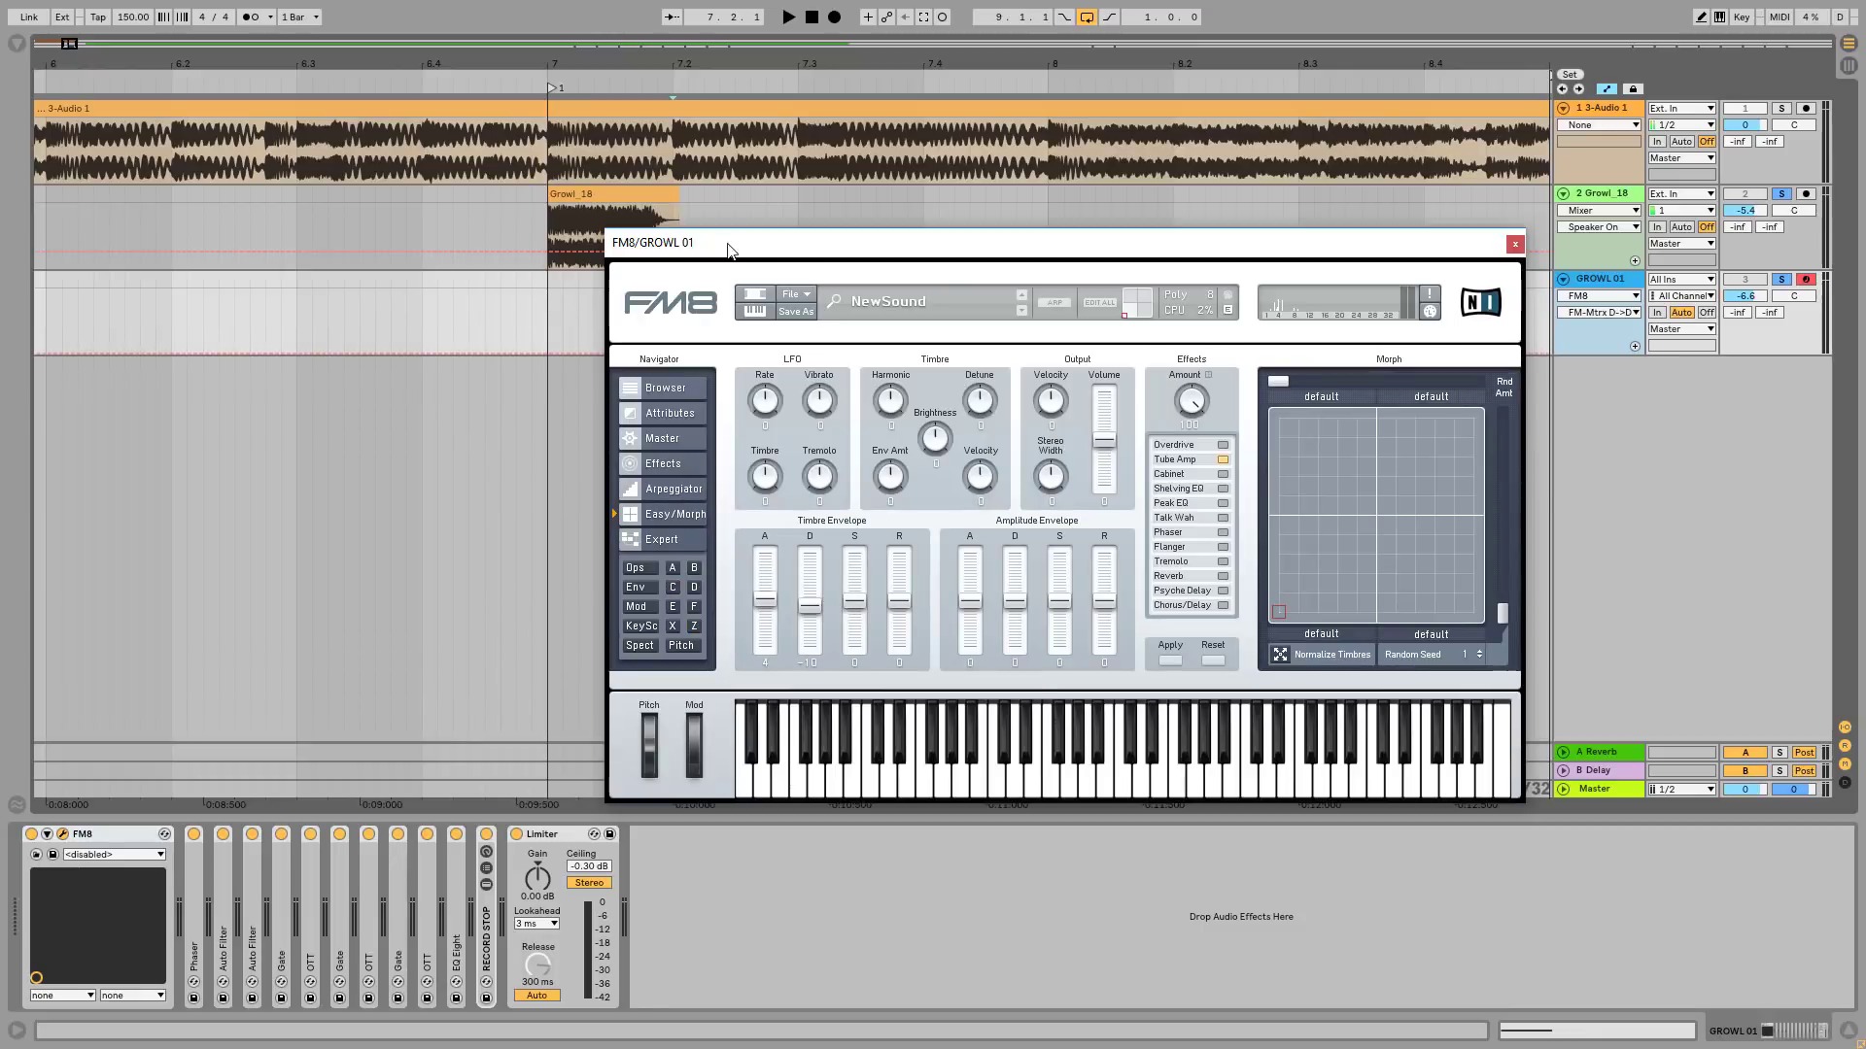
pyautogui.click(661, 438)
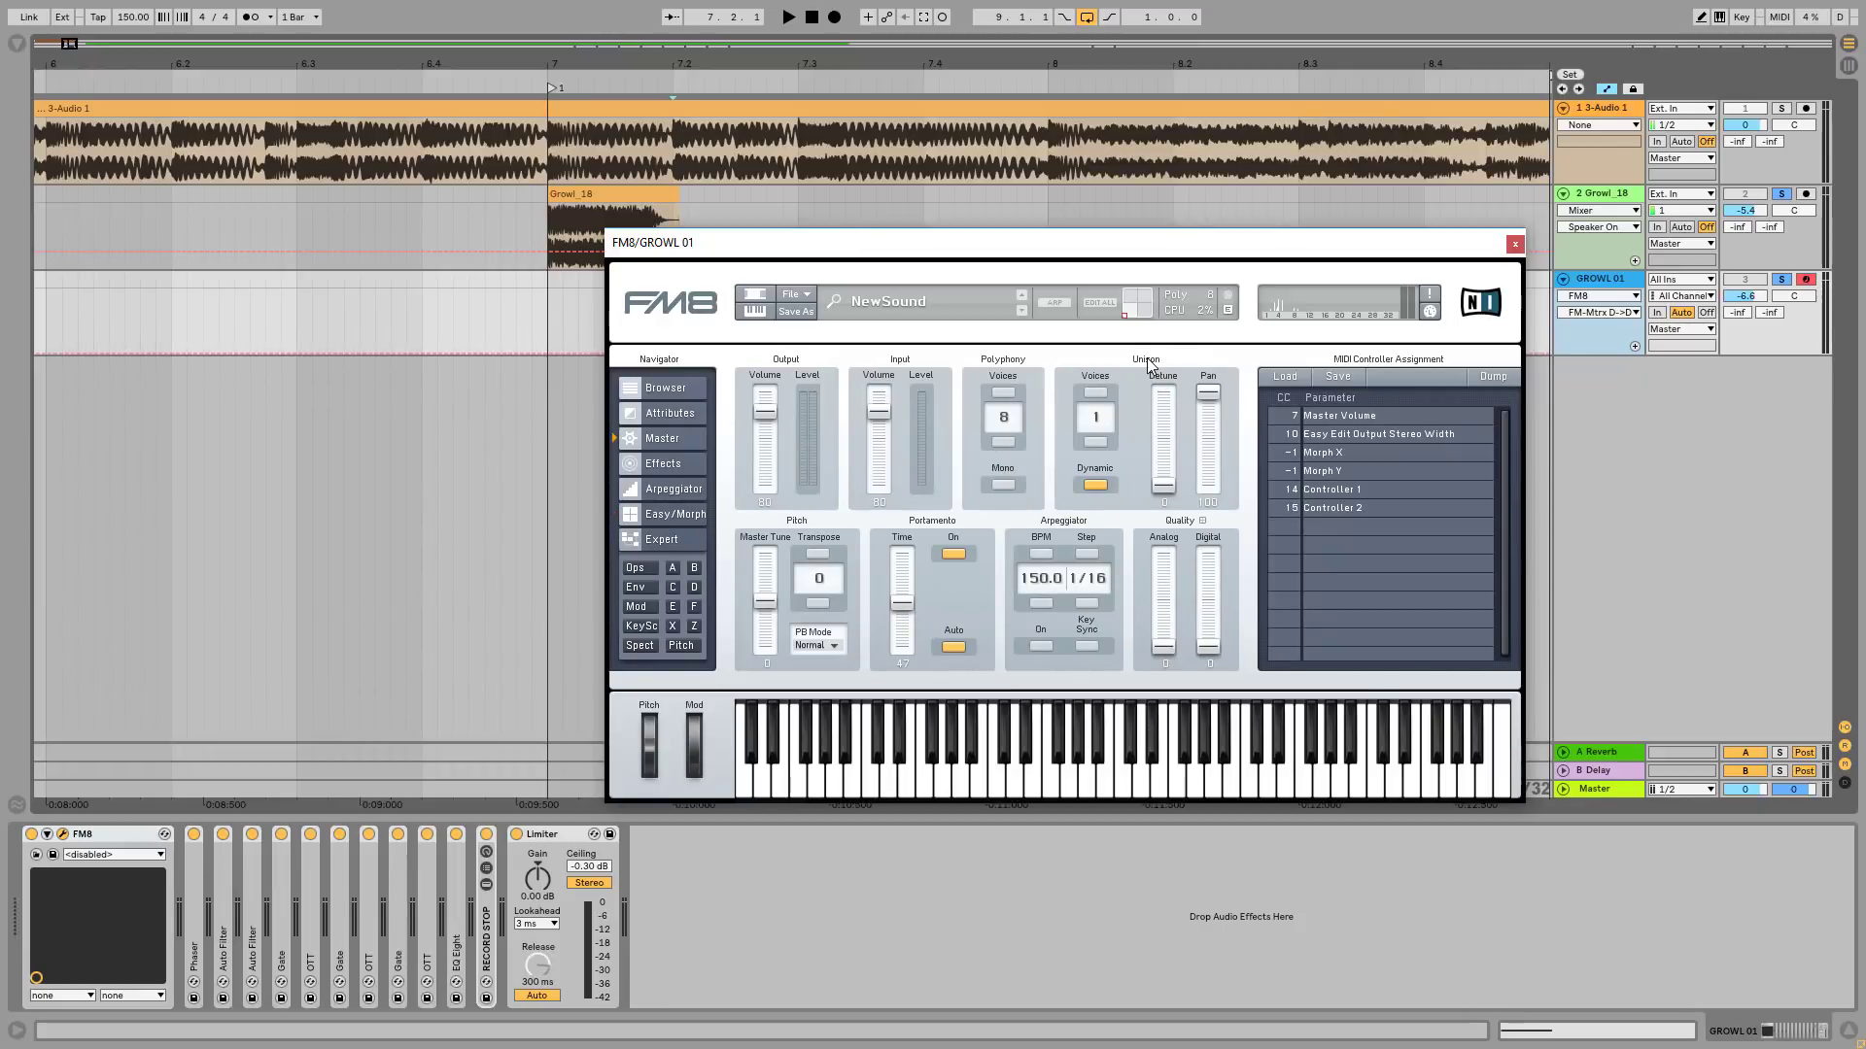
pyautogui.click(674, 411)
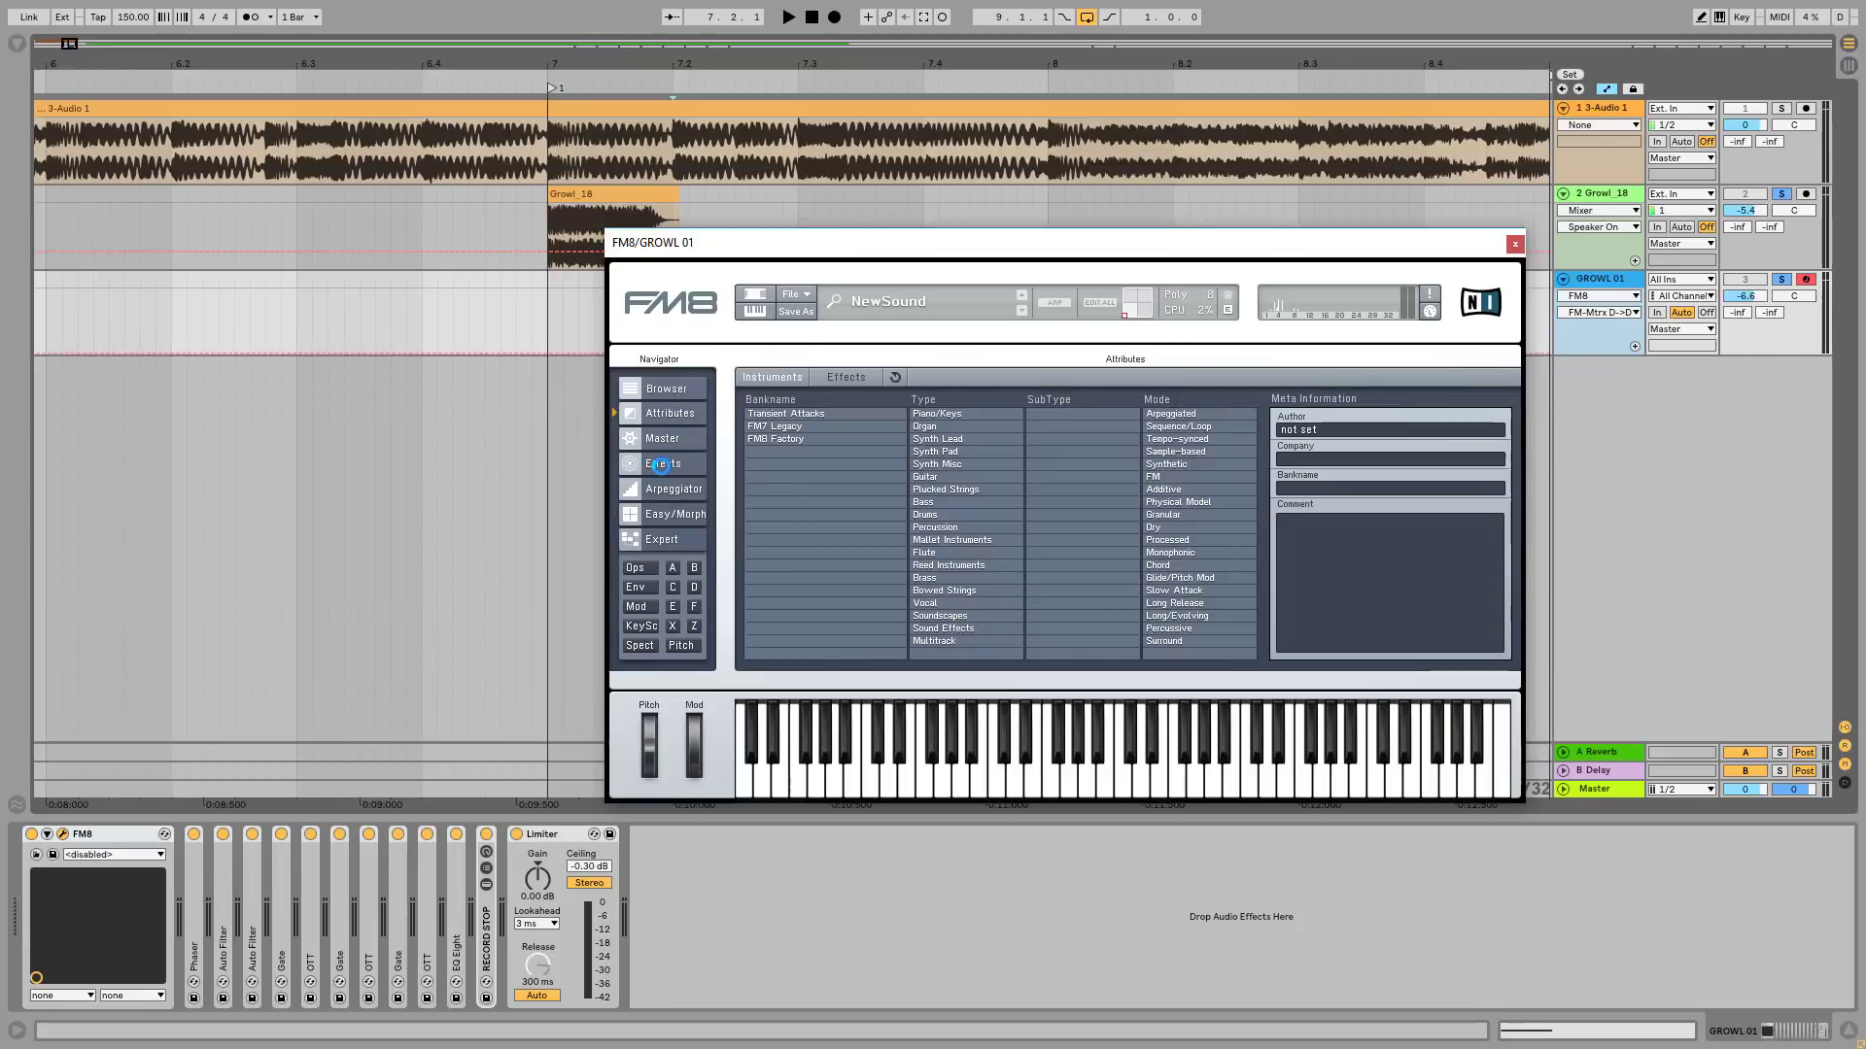
pyautogui.click(661, 464)
pyautogui.click(665, 490)
pyautogui.click(657, 515)
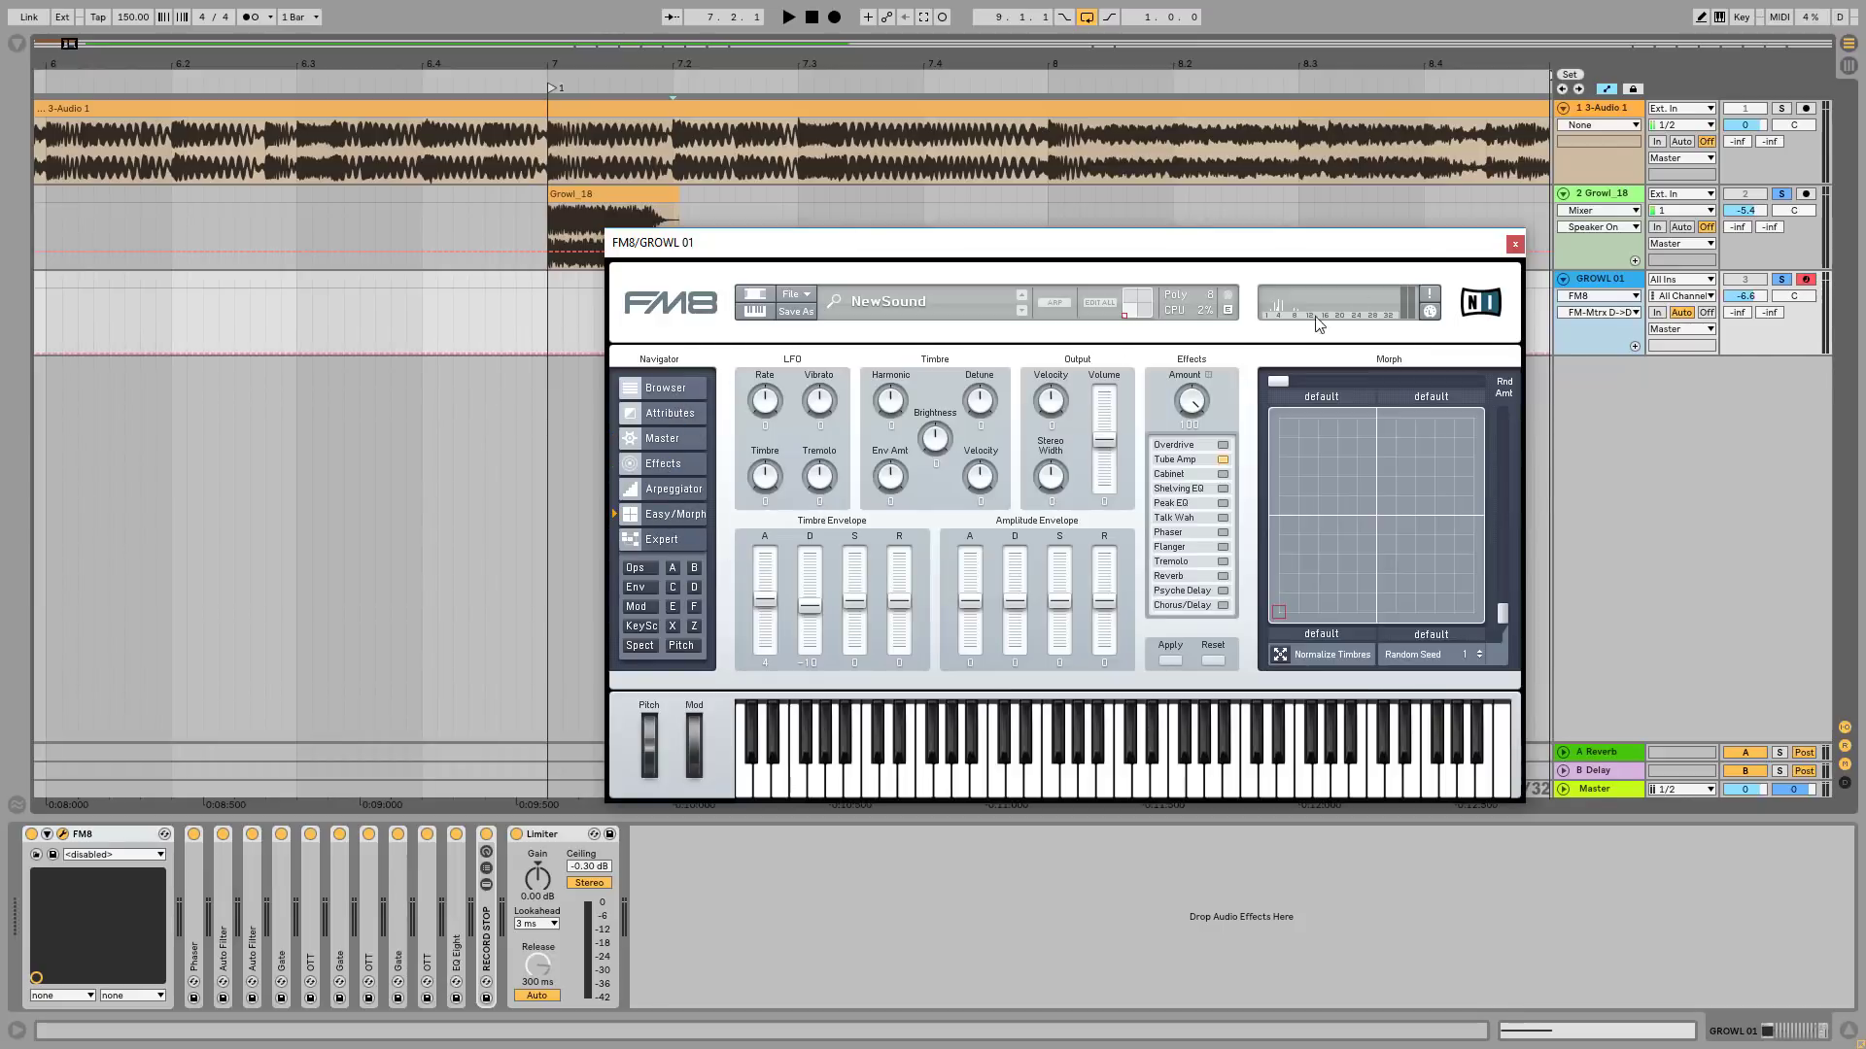
pyautogui.click(1514, 244)
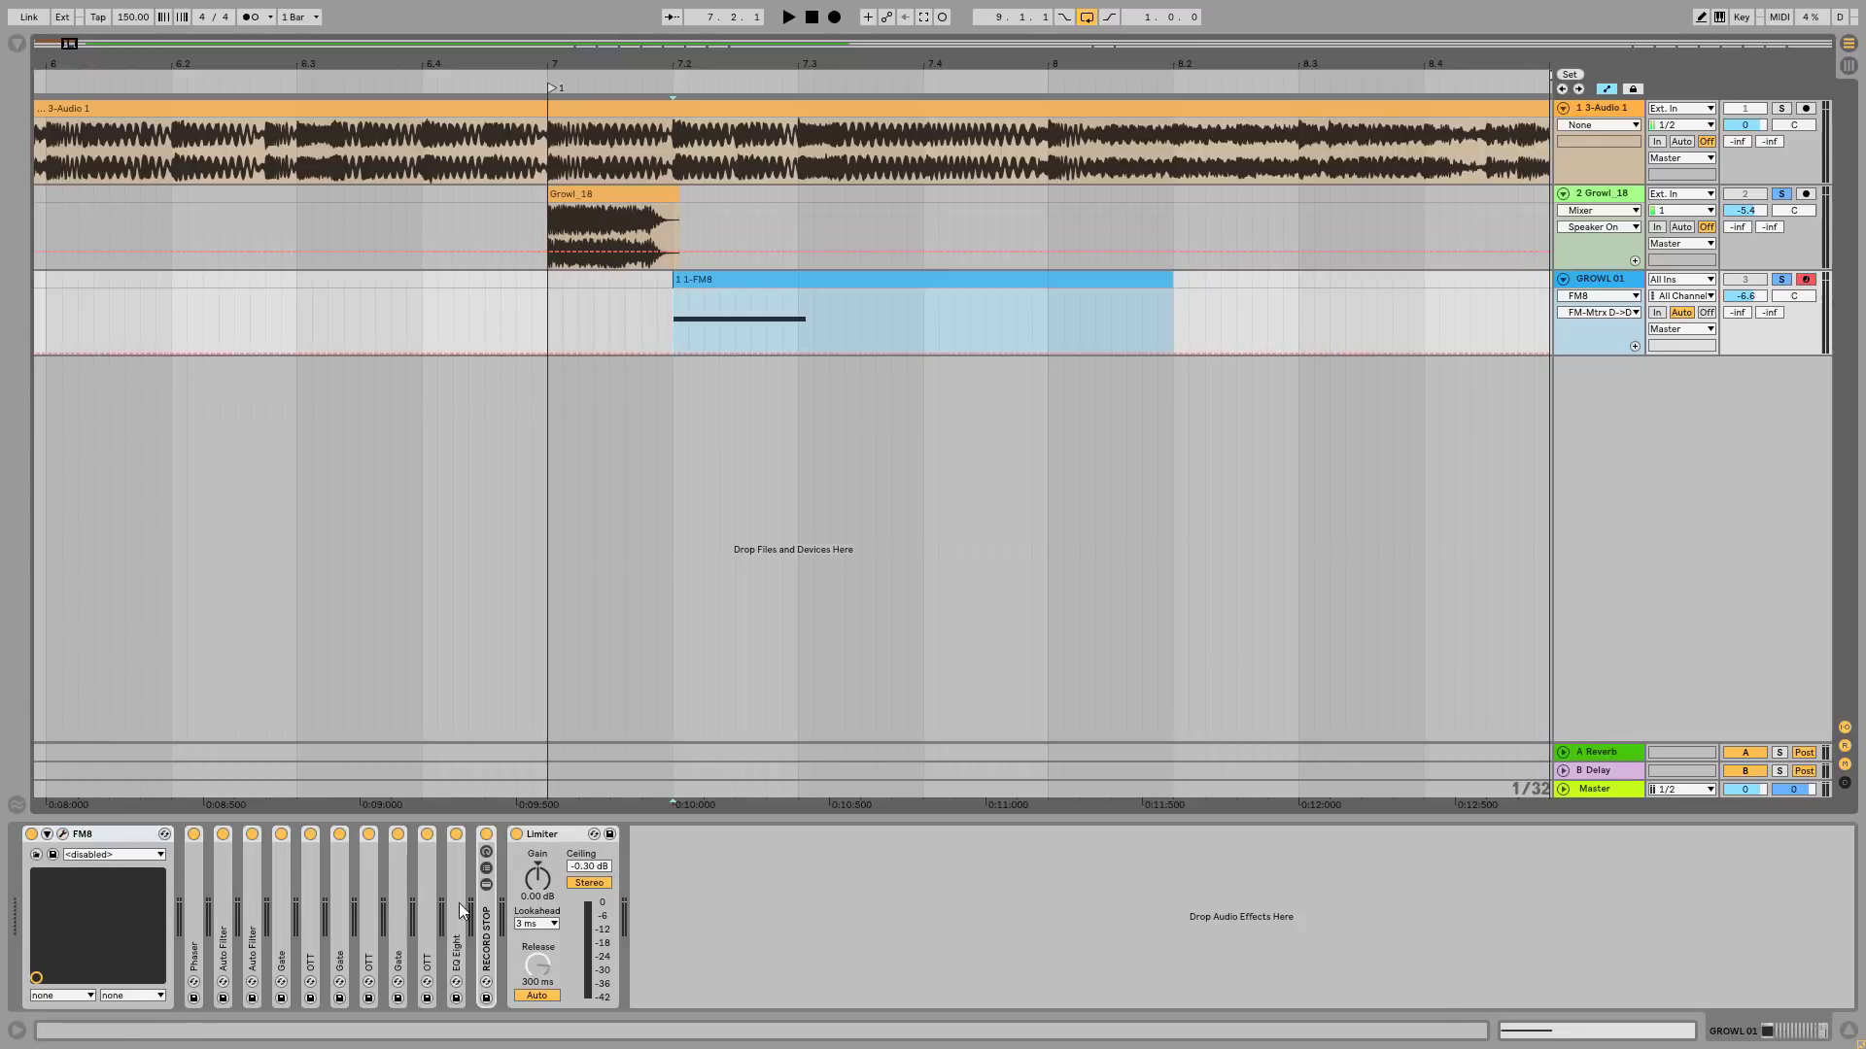
# - Examine the Phaser's settings, bypass and re-enable it to compare the sound, and collapse the device
pyautogui.doubleClick(196, 895)
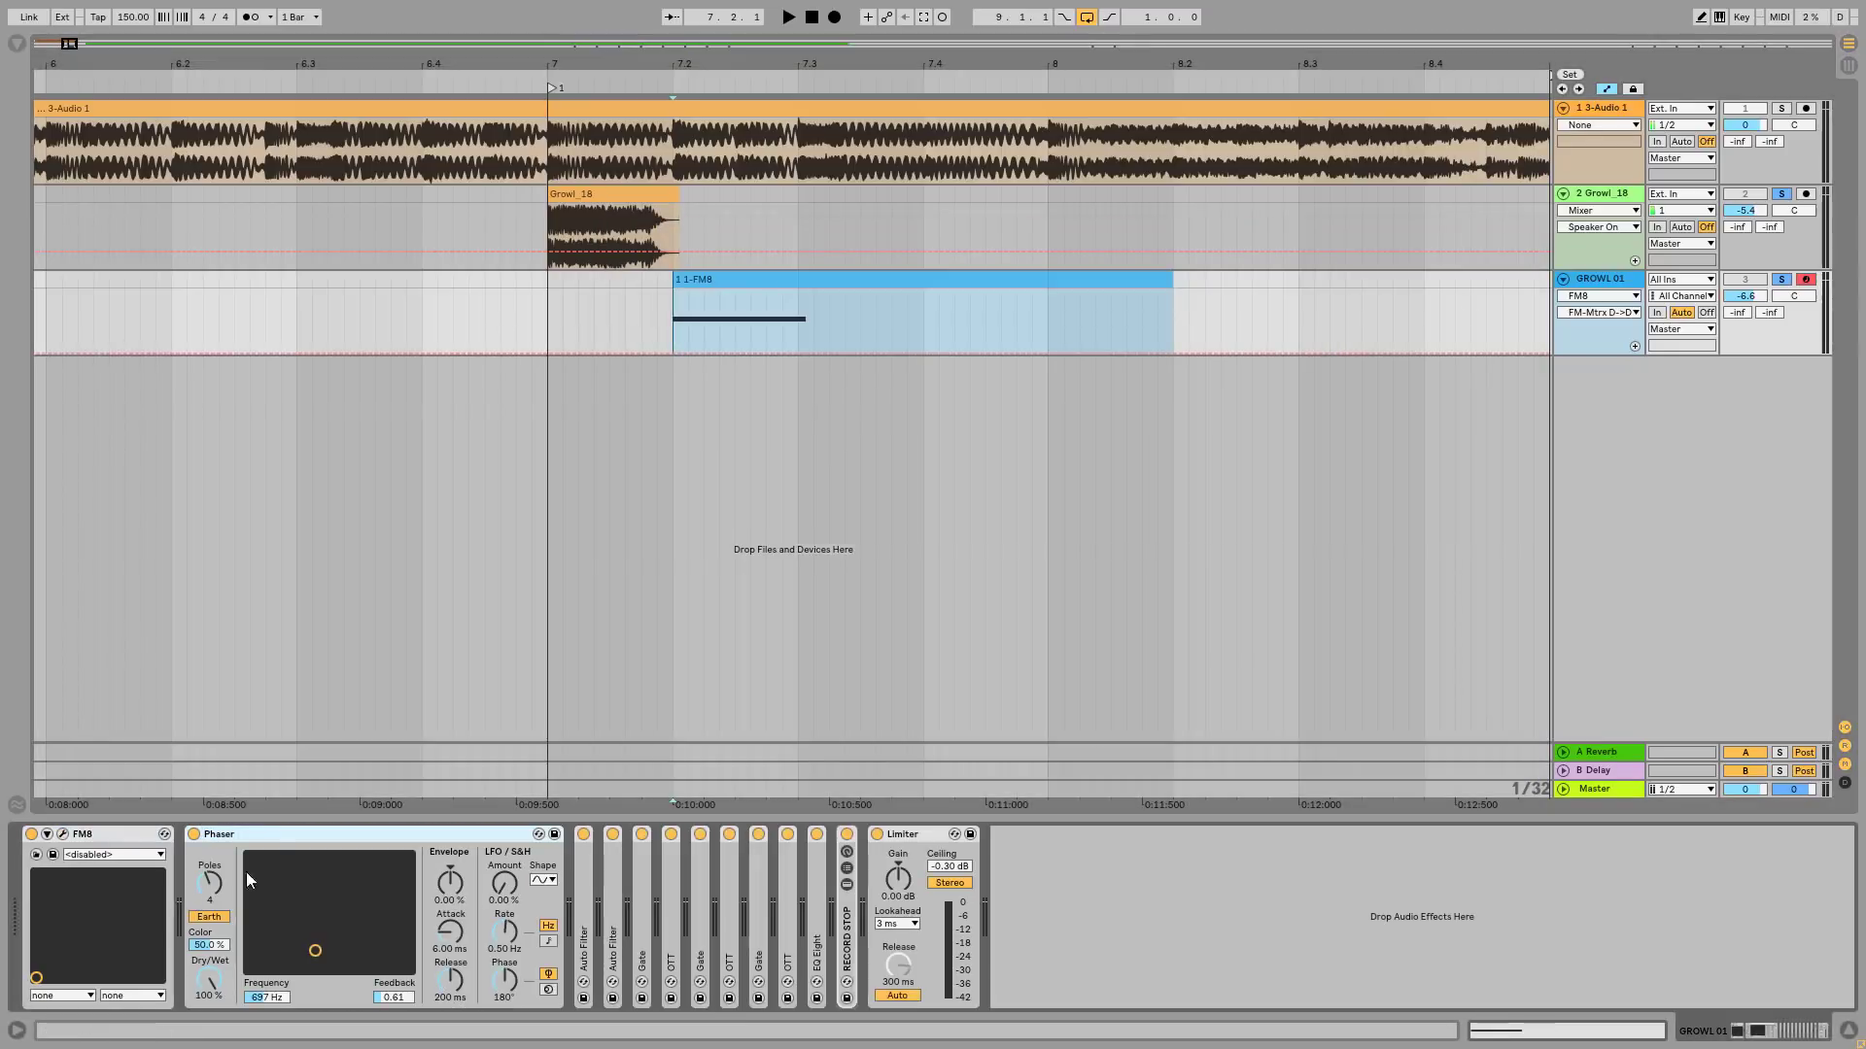
pyautogui.click(195, 833)
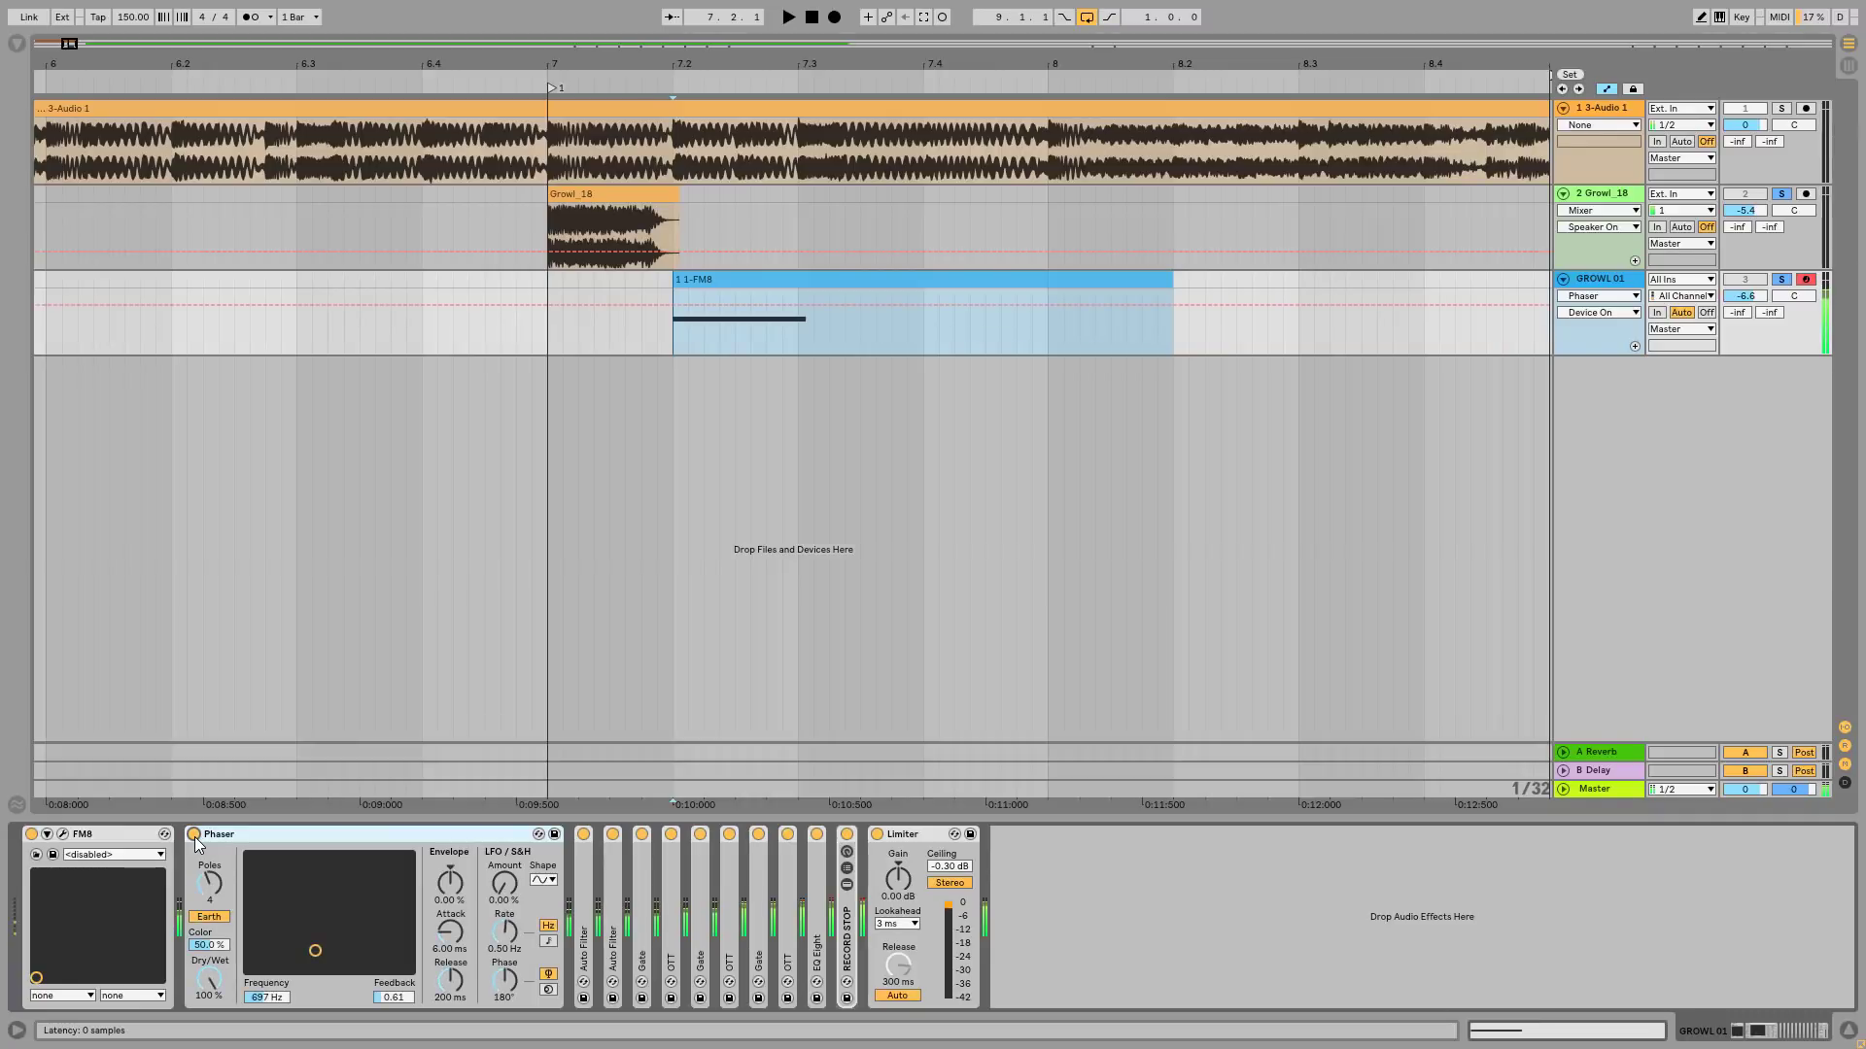
pyautogui.click(194, 837)
pyautogui.doubleClick(235, 837)
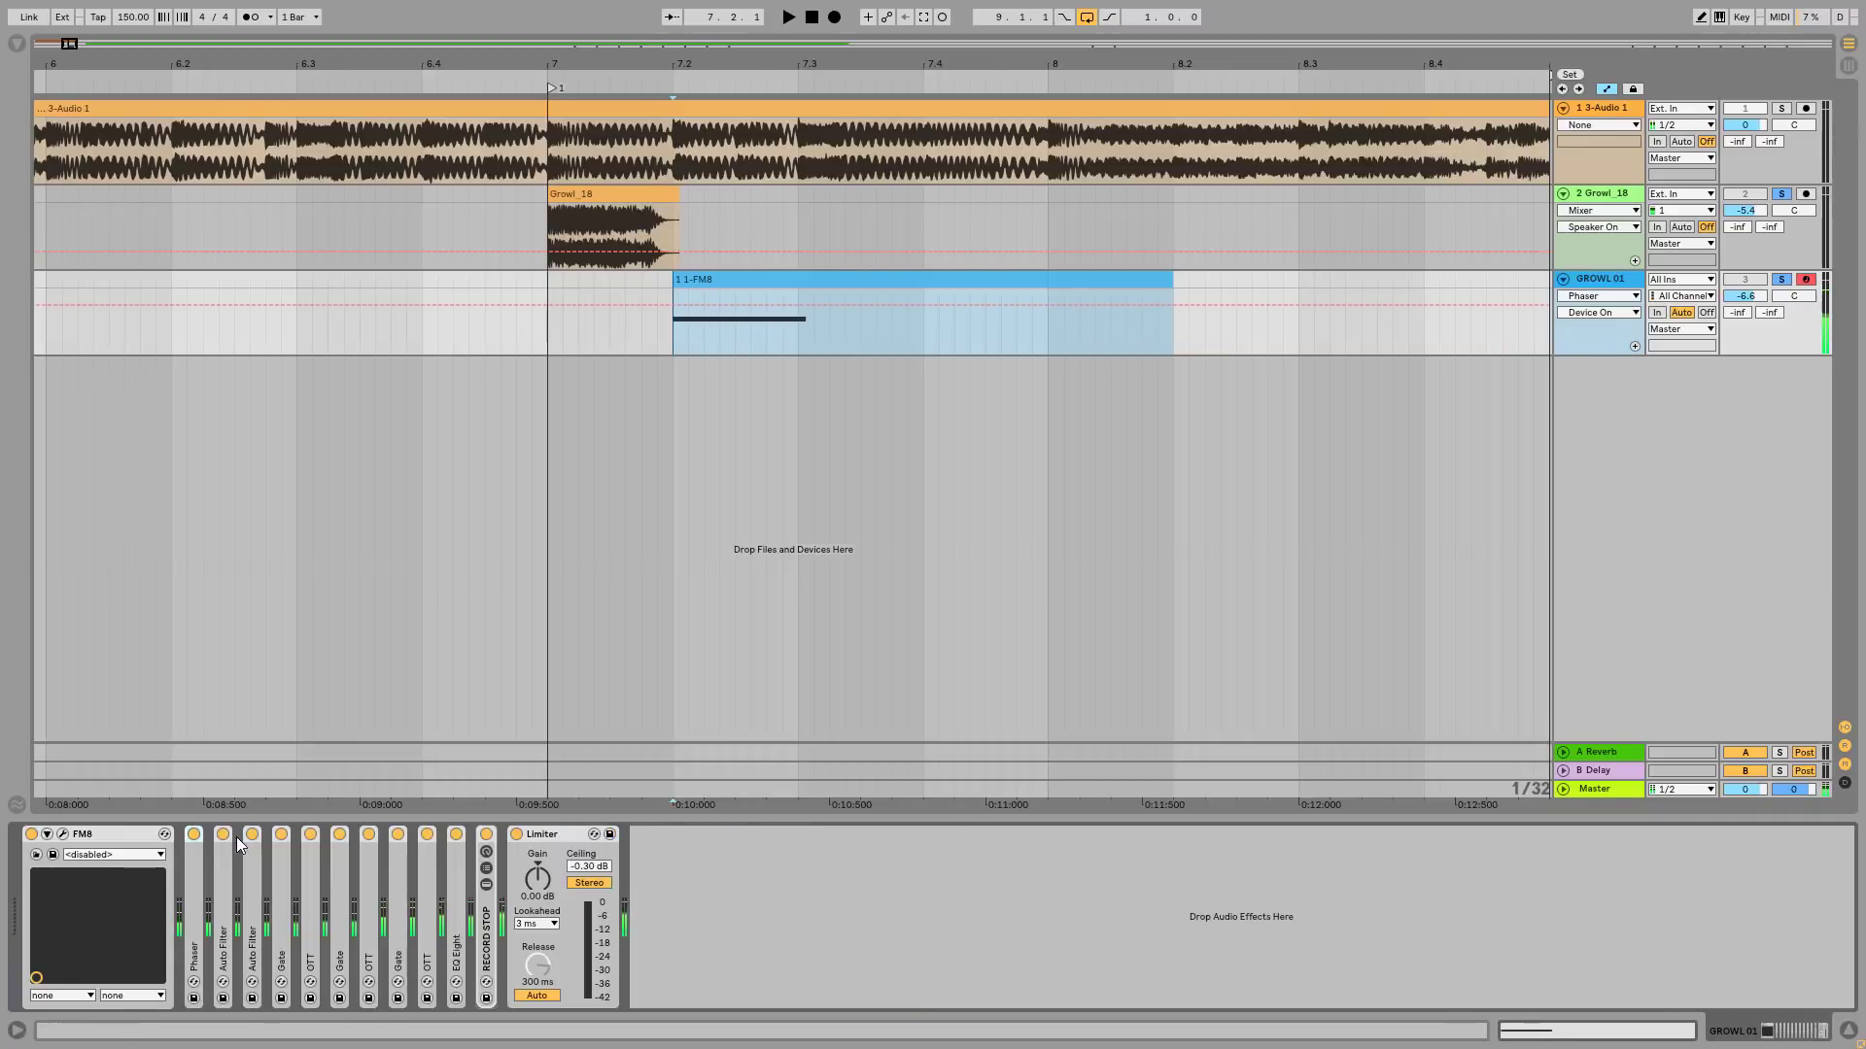
# - Examine the first Auto Filter, switch it off and on to compare the sound, and collapse the device
pyautogui.doubleClick(224, 901)
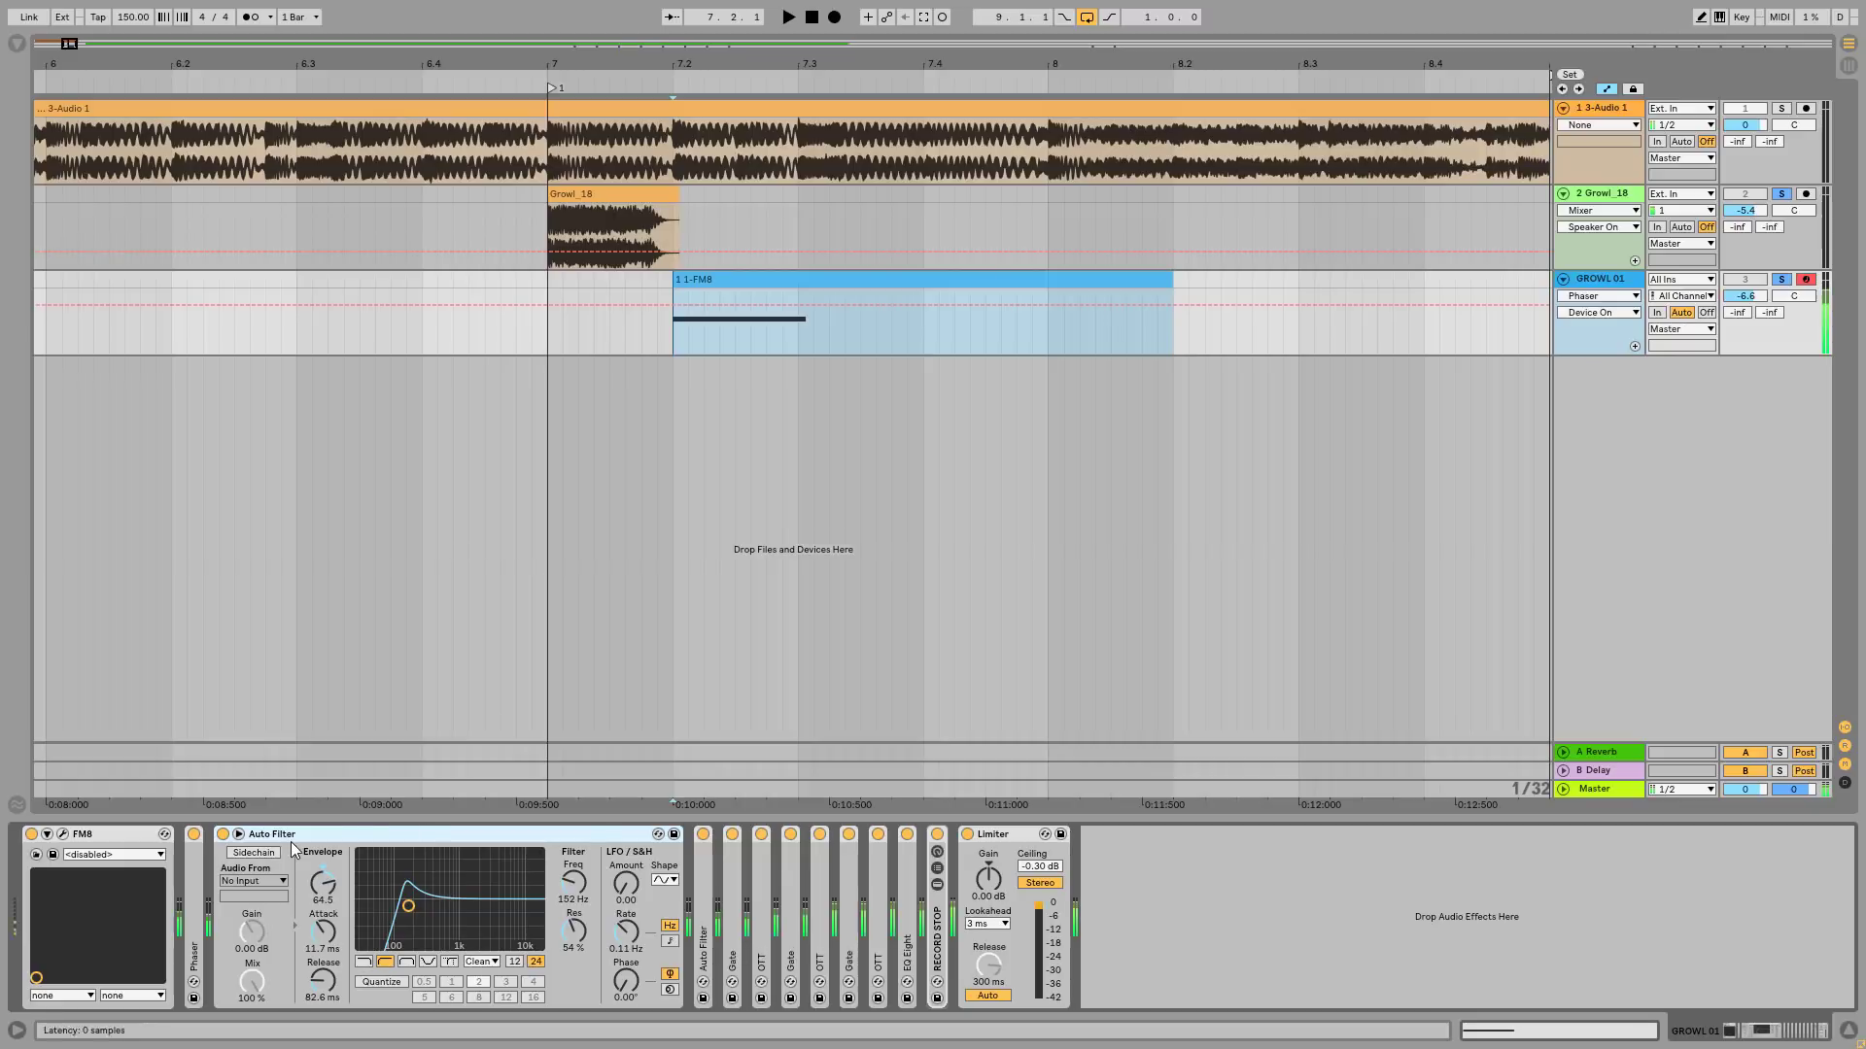
pyautogui.click(222, 835)
pyautogui.click(222, 837)
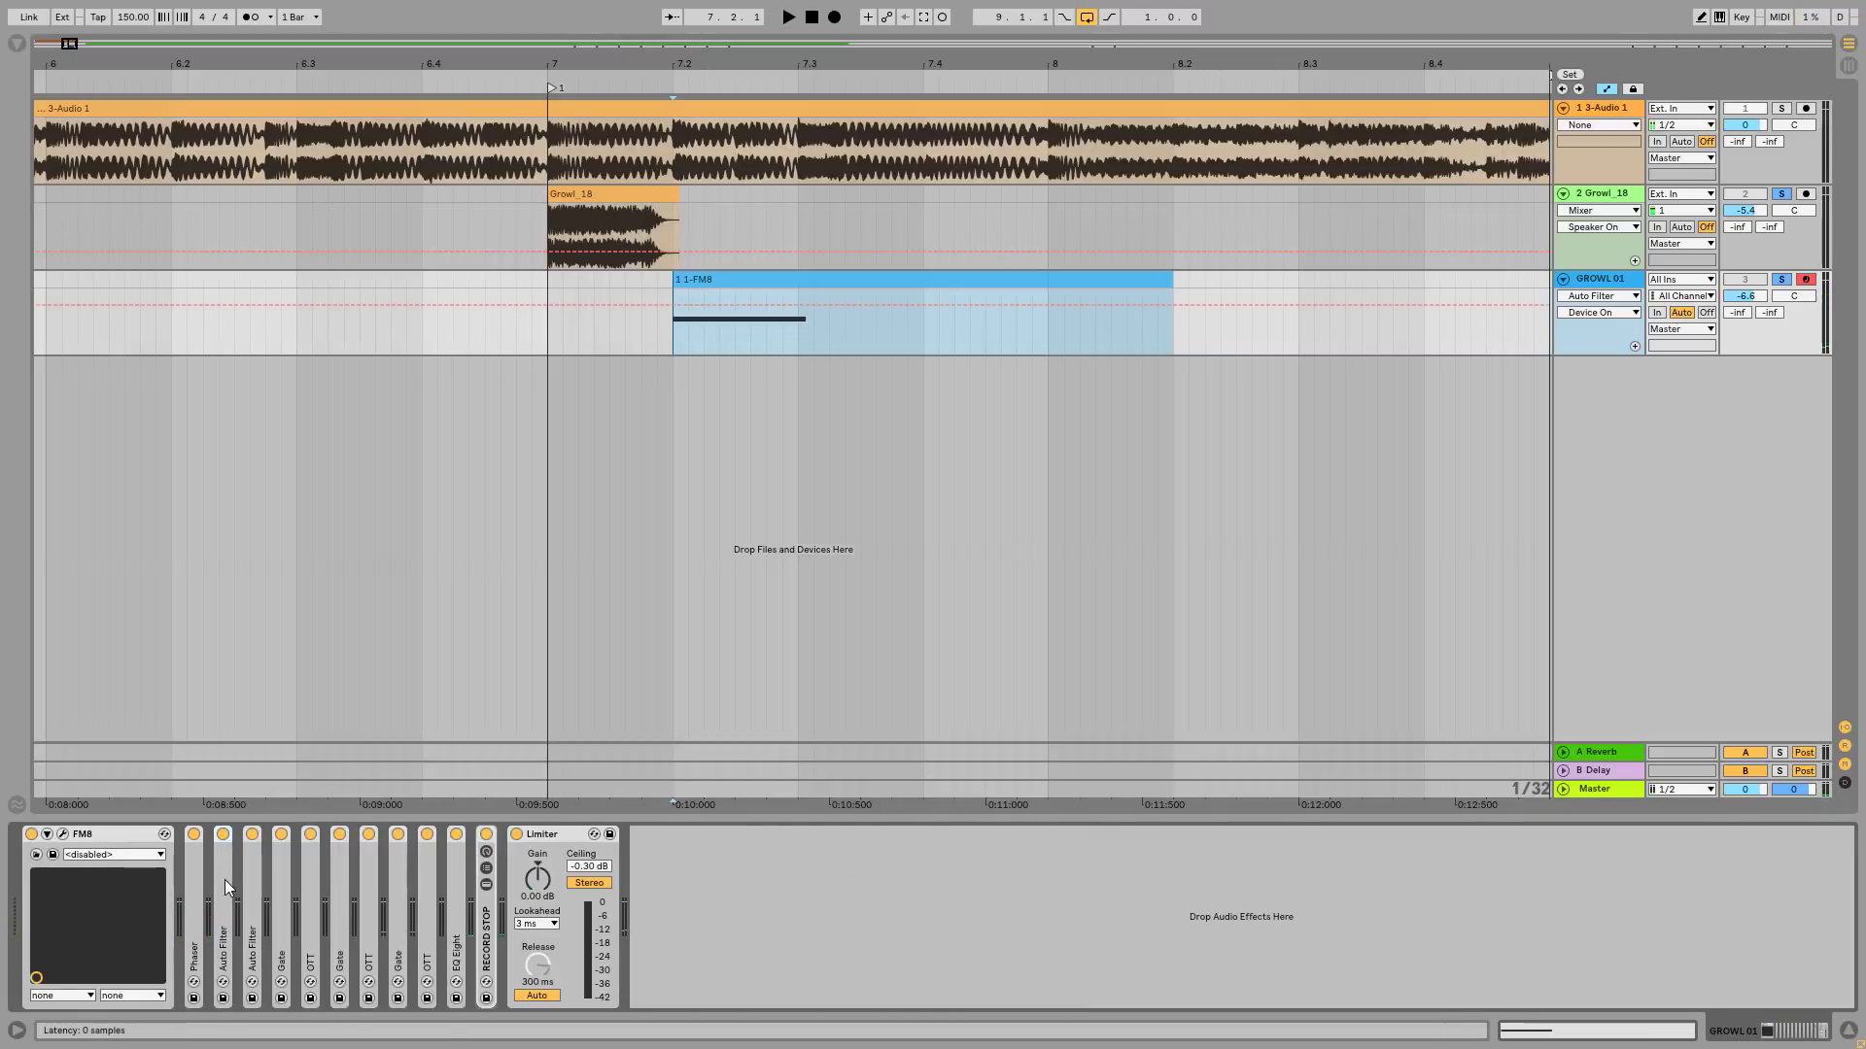
pyautogui.doubleClick(388, 842)
# - Try a lower frequency on the second Auto Filter, raise it back to about 19 kHz and collapse the device
pyautogui.doubleClick(253, 841)
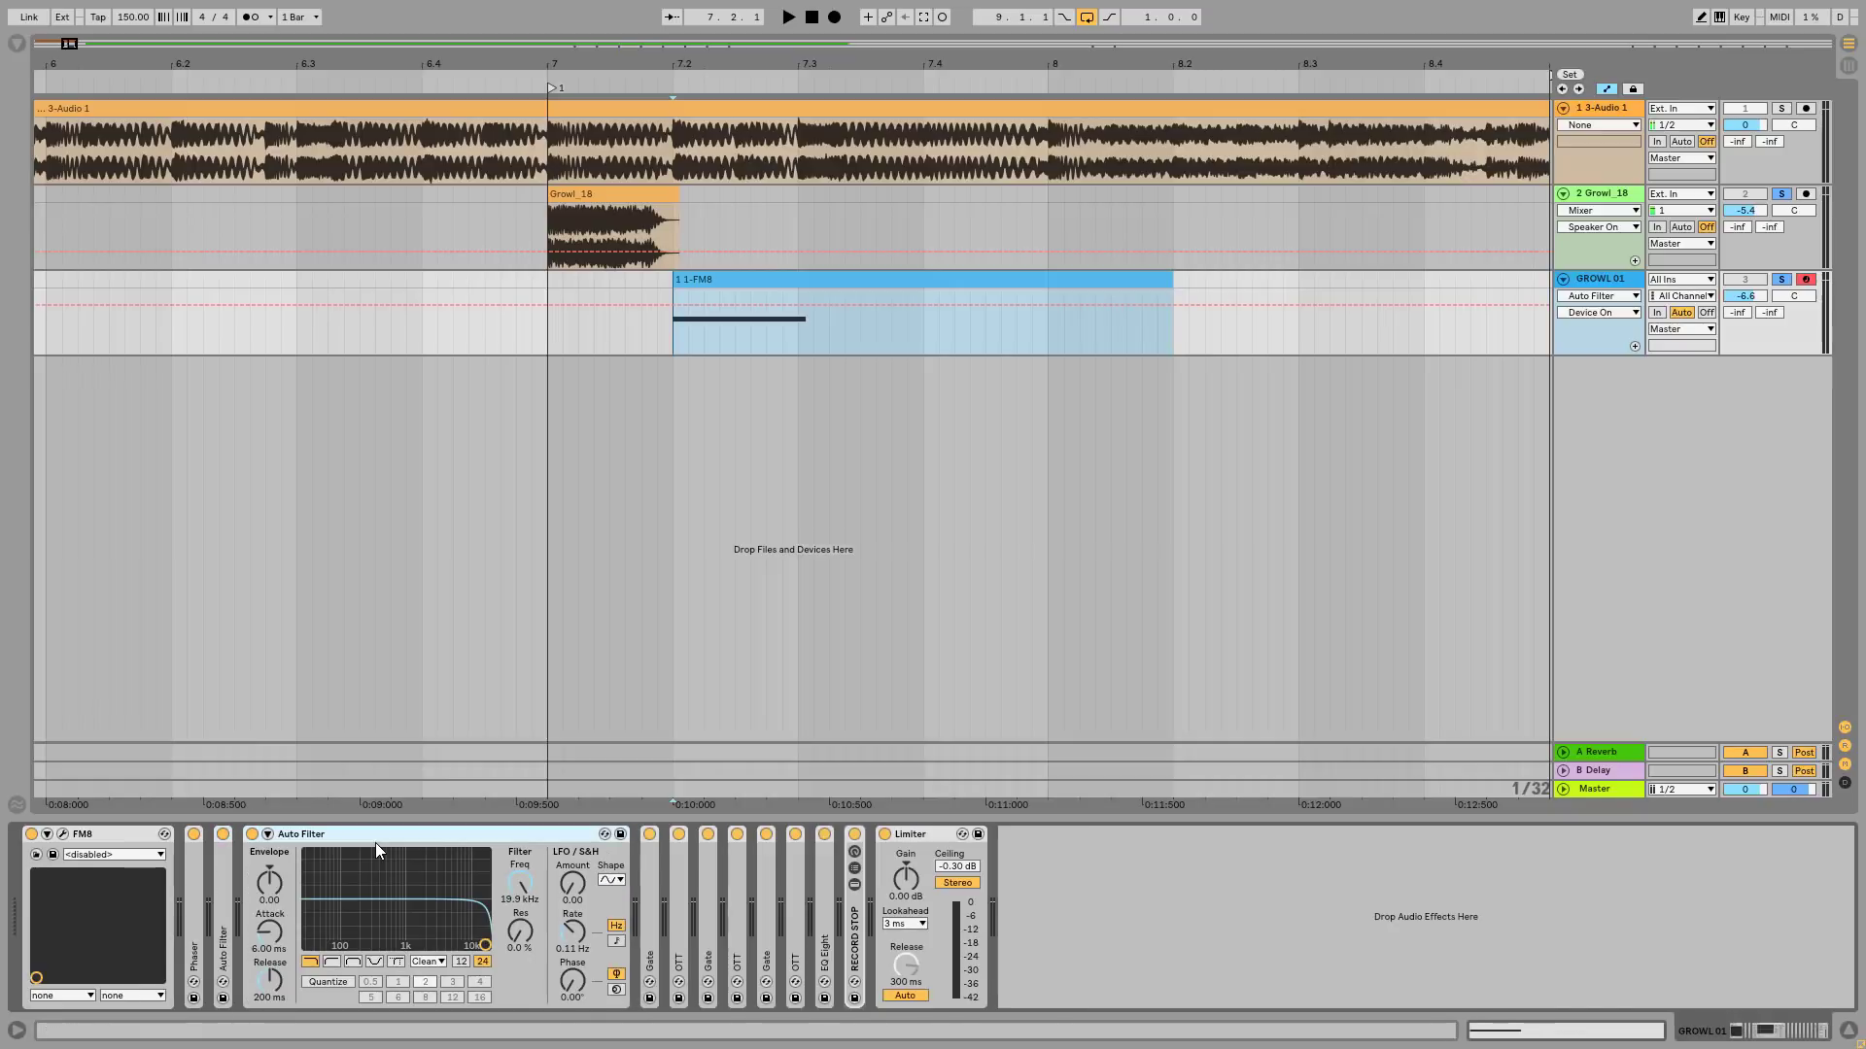
pyautogui.click(523, 886)
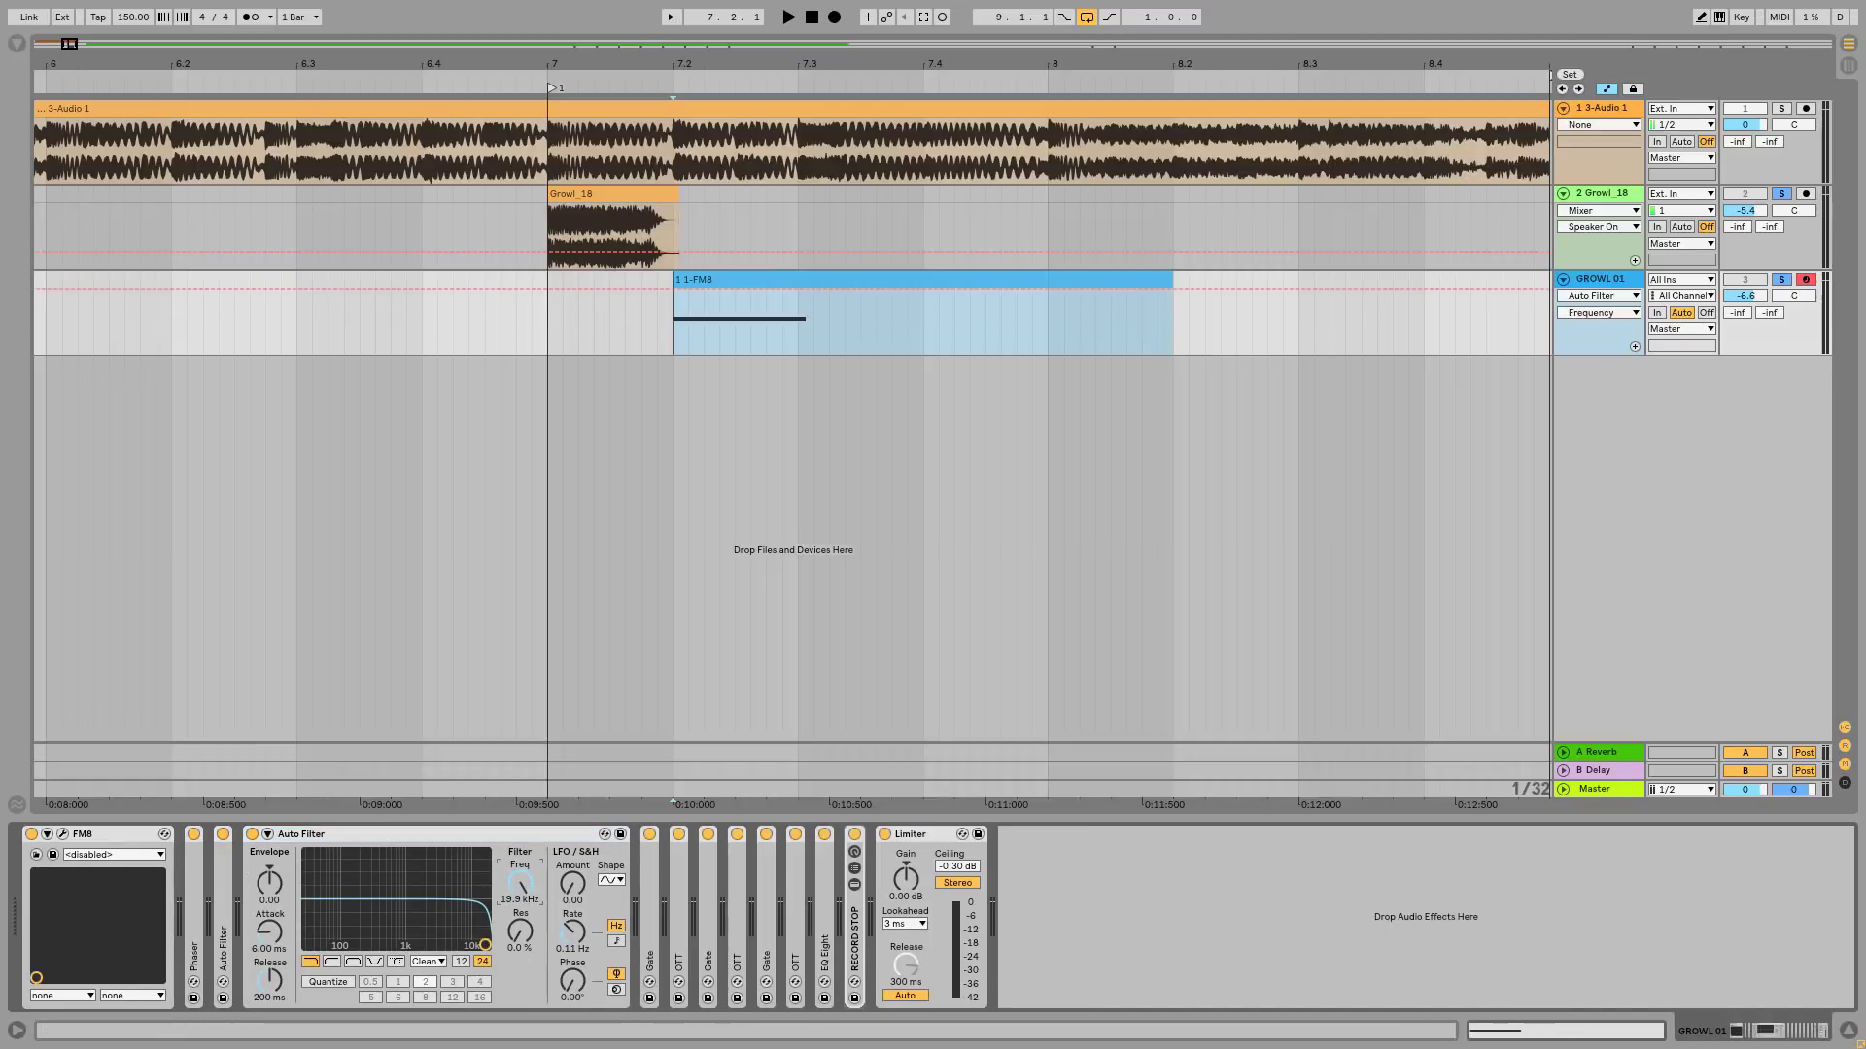
pyautogui.moveTo(485, 944); pyautogui.dragTo(475, 945)
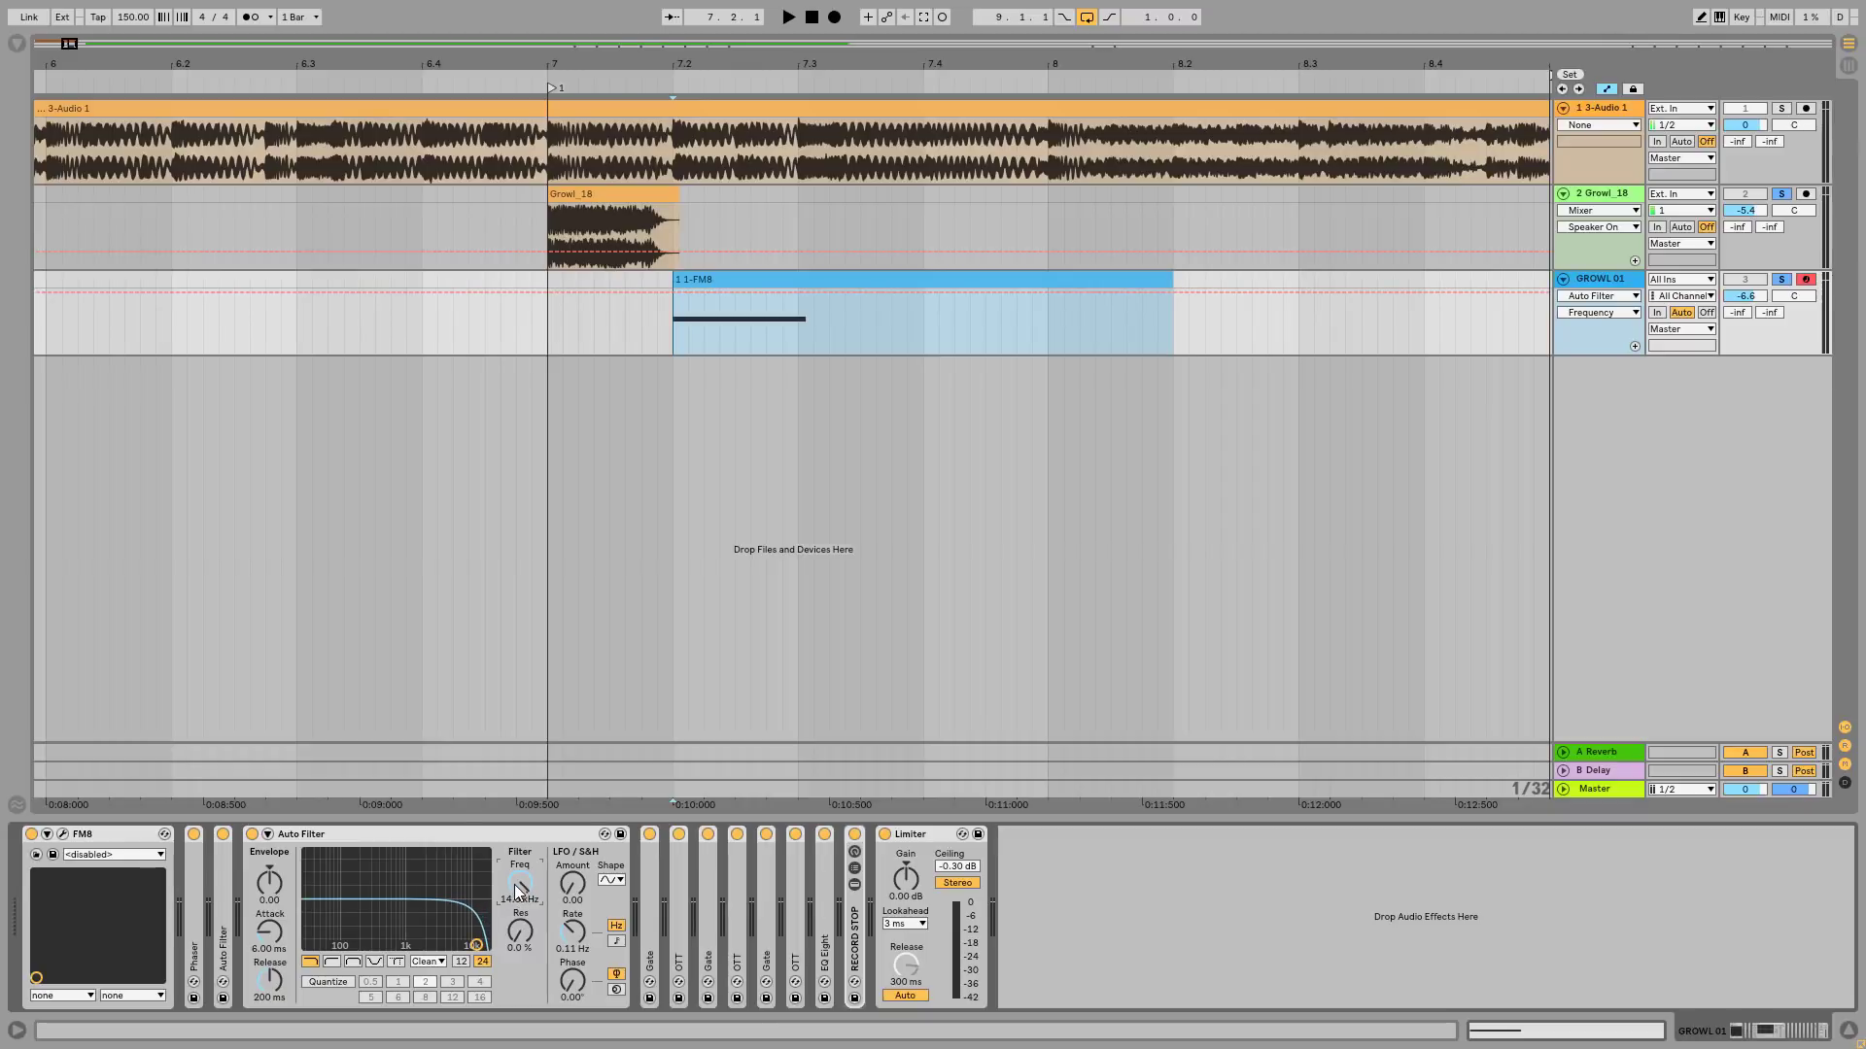
pyautogui.moveTo(516, 882); pyautogui.dragTo(516, 860)
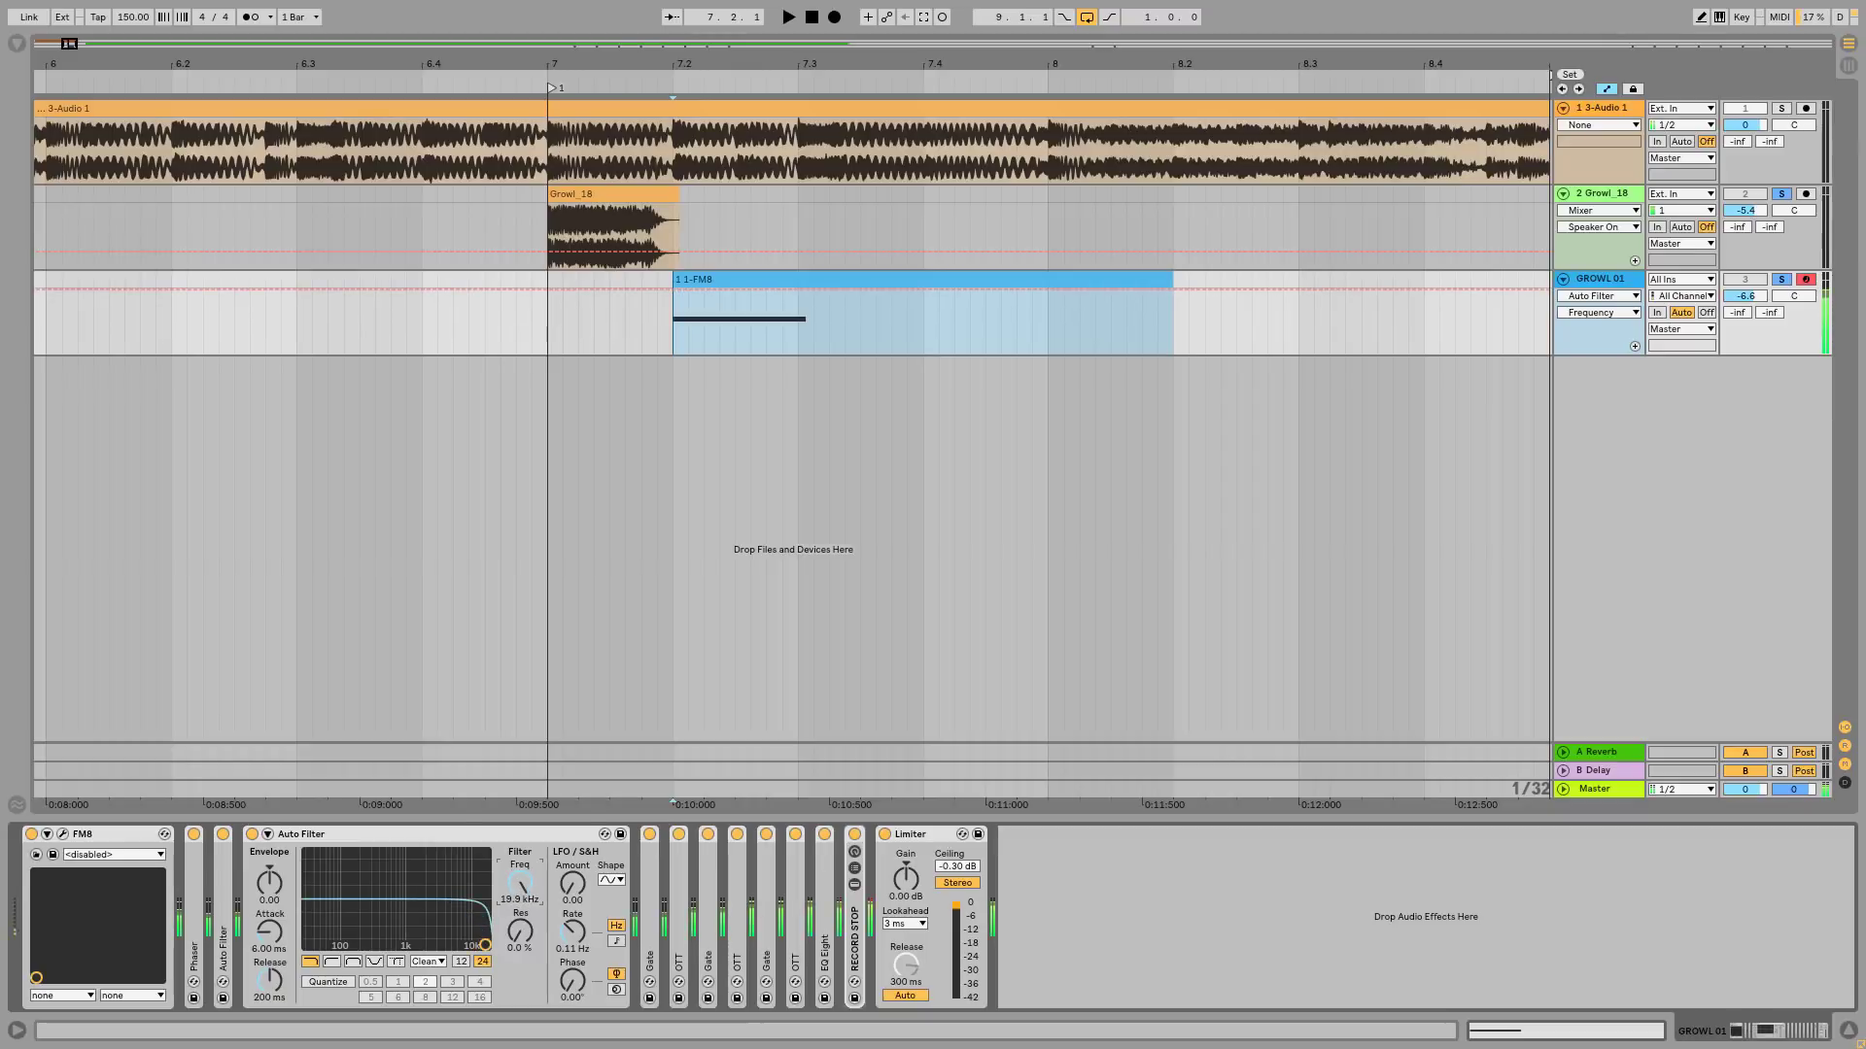
pyautogui.doubleClick(311, 832)
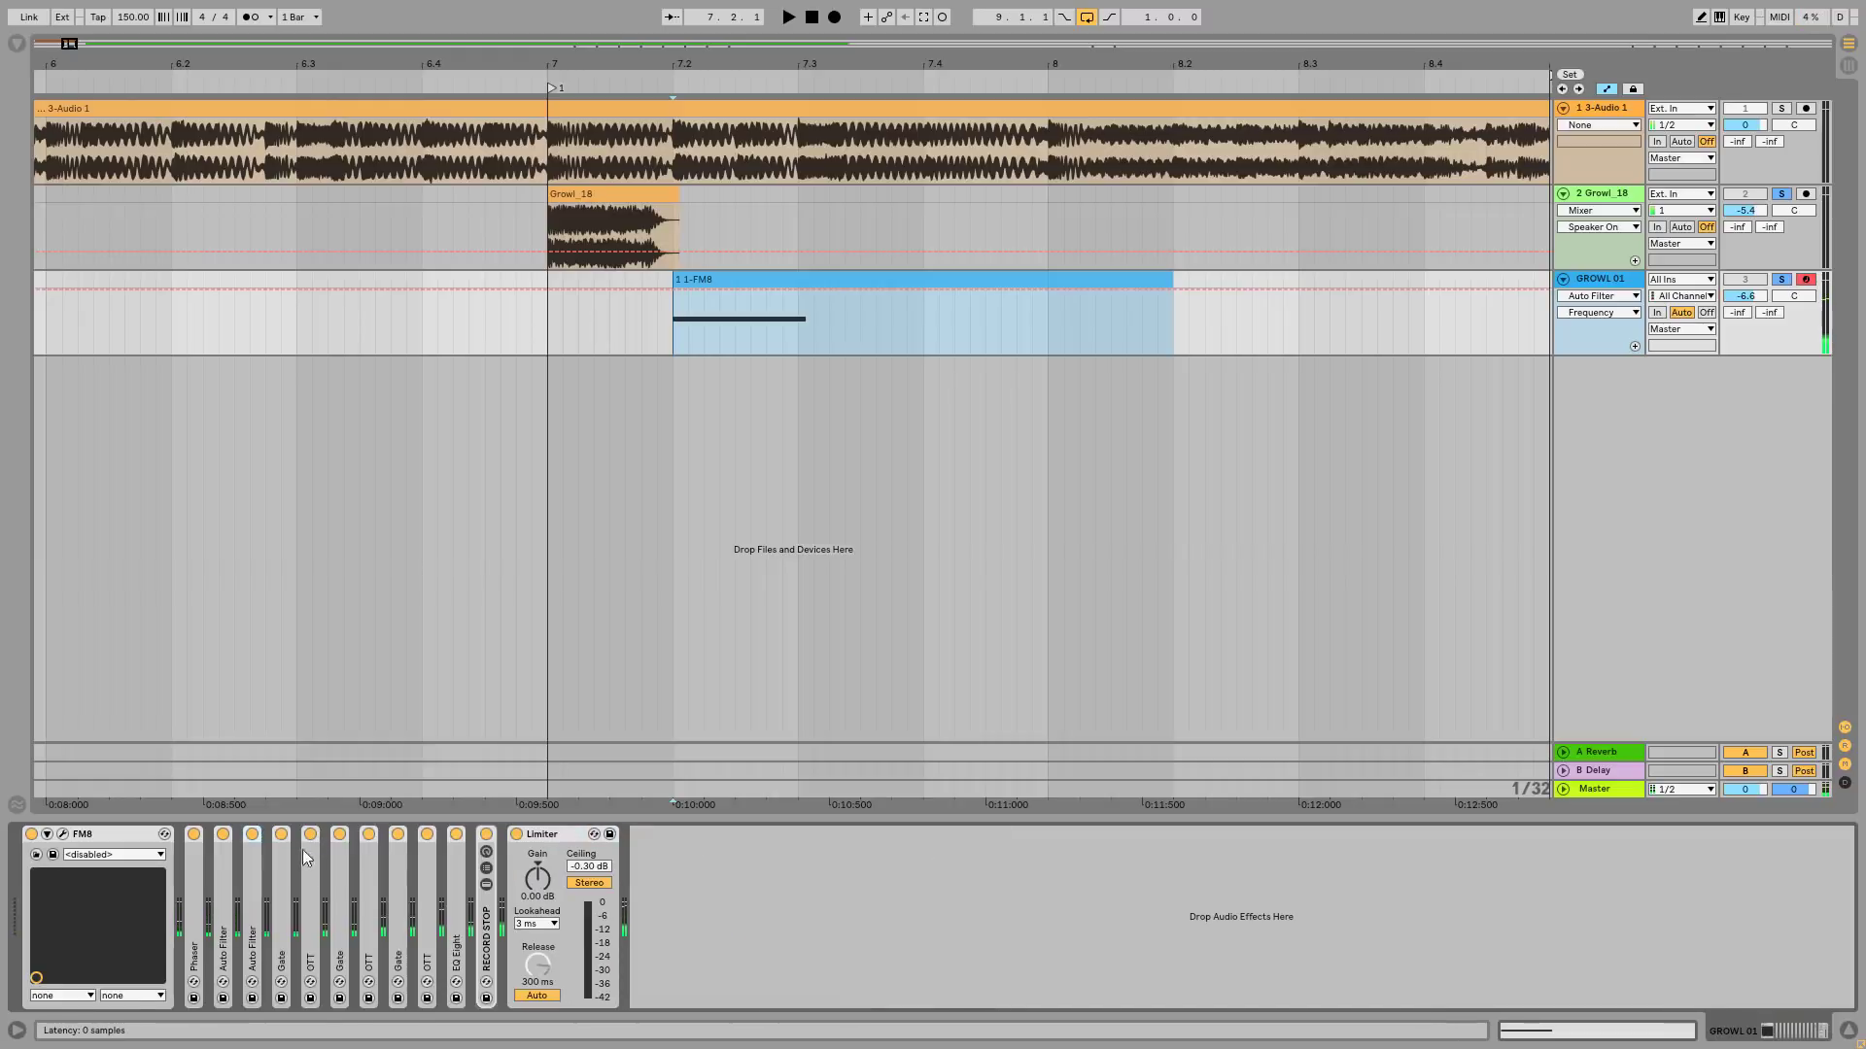
# - Examine the settings of the first Gate, the first OTT and the second Gate, collapsing each one
pyautogui.doubleClick(282, 904)
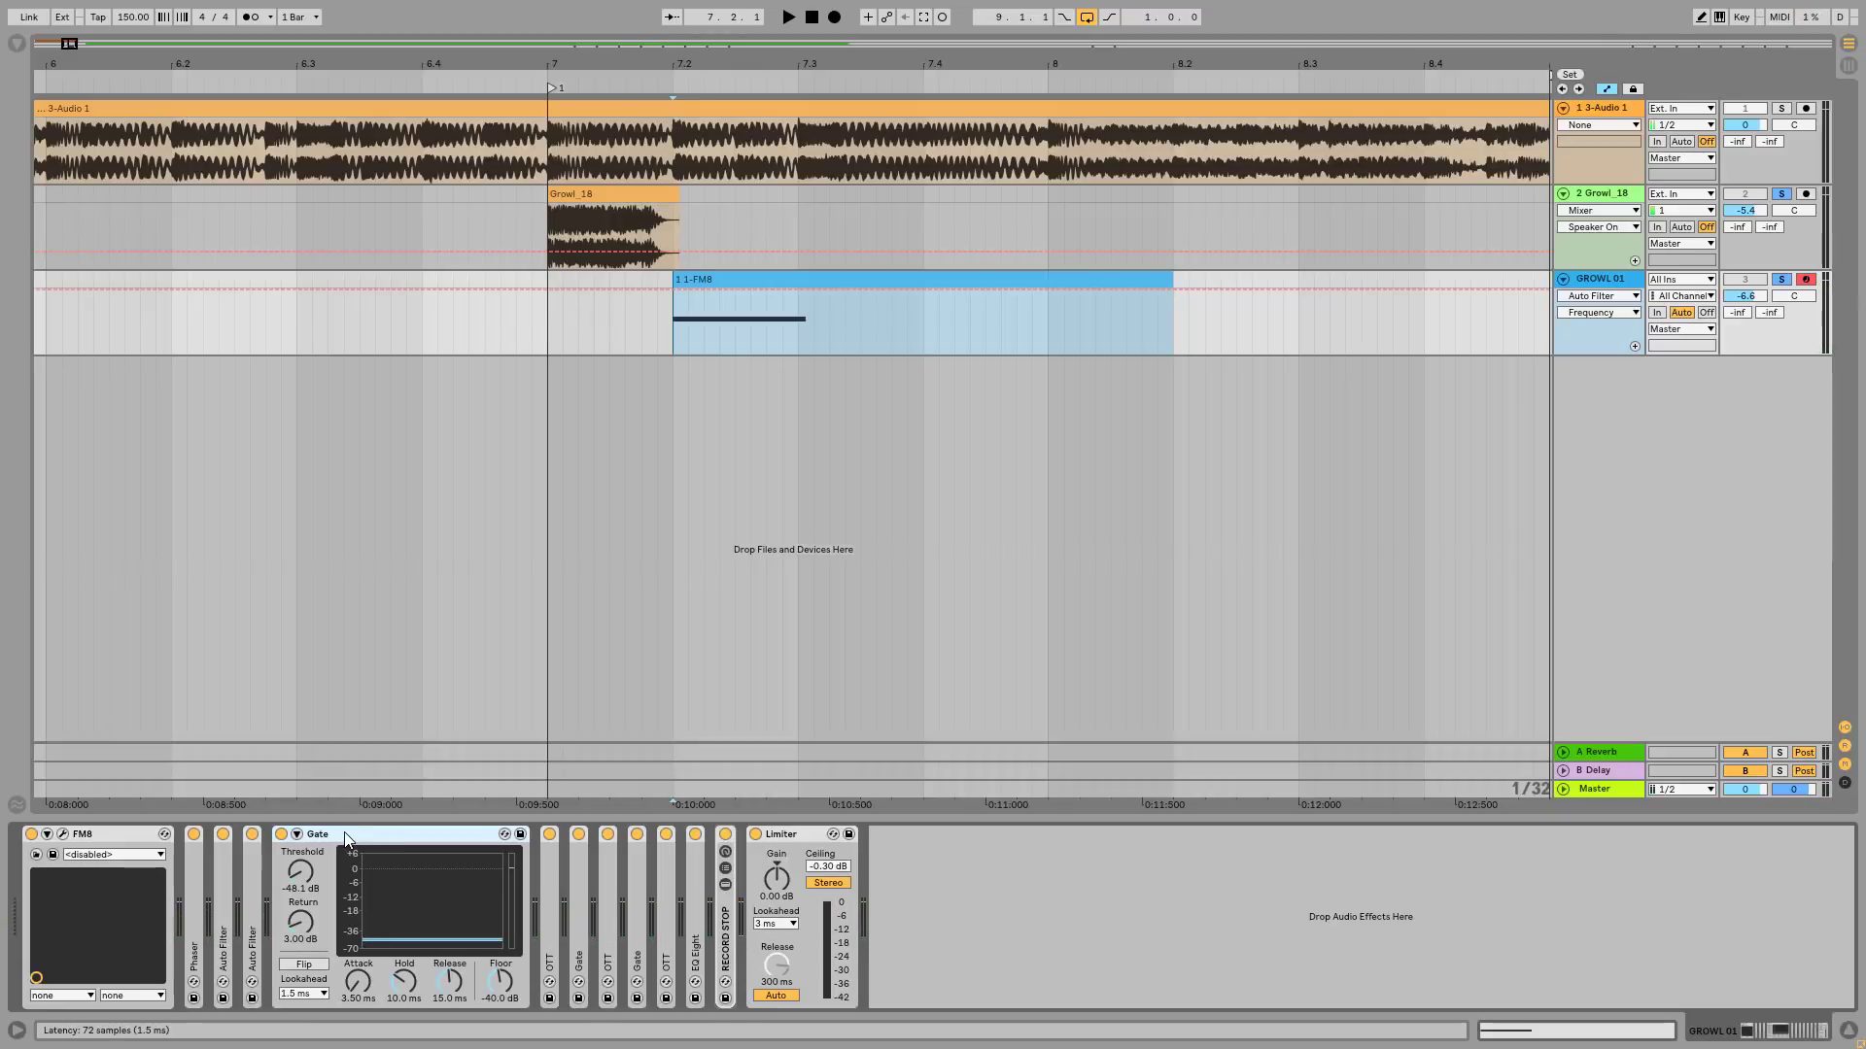
pyautogui.doubleClick(357, 842)
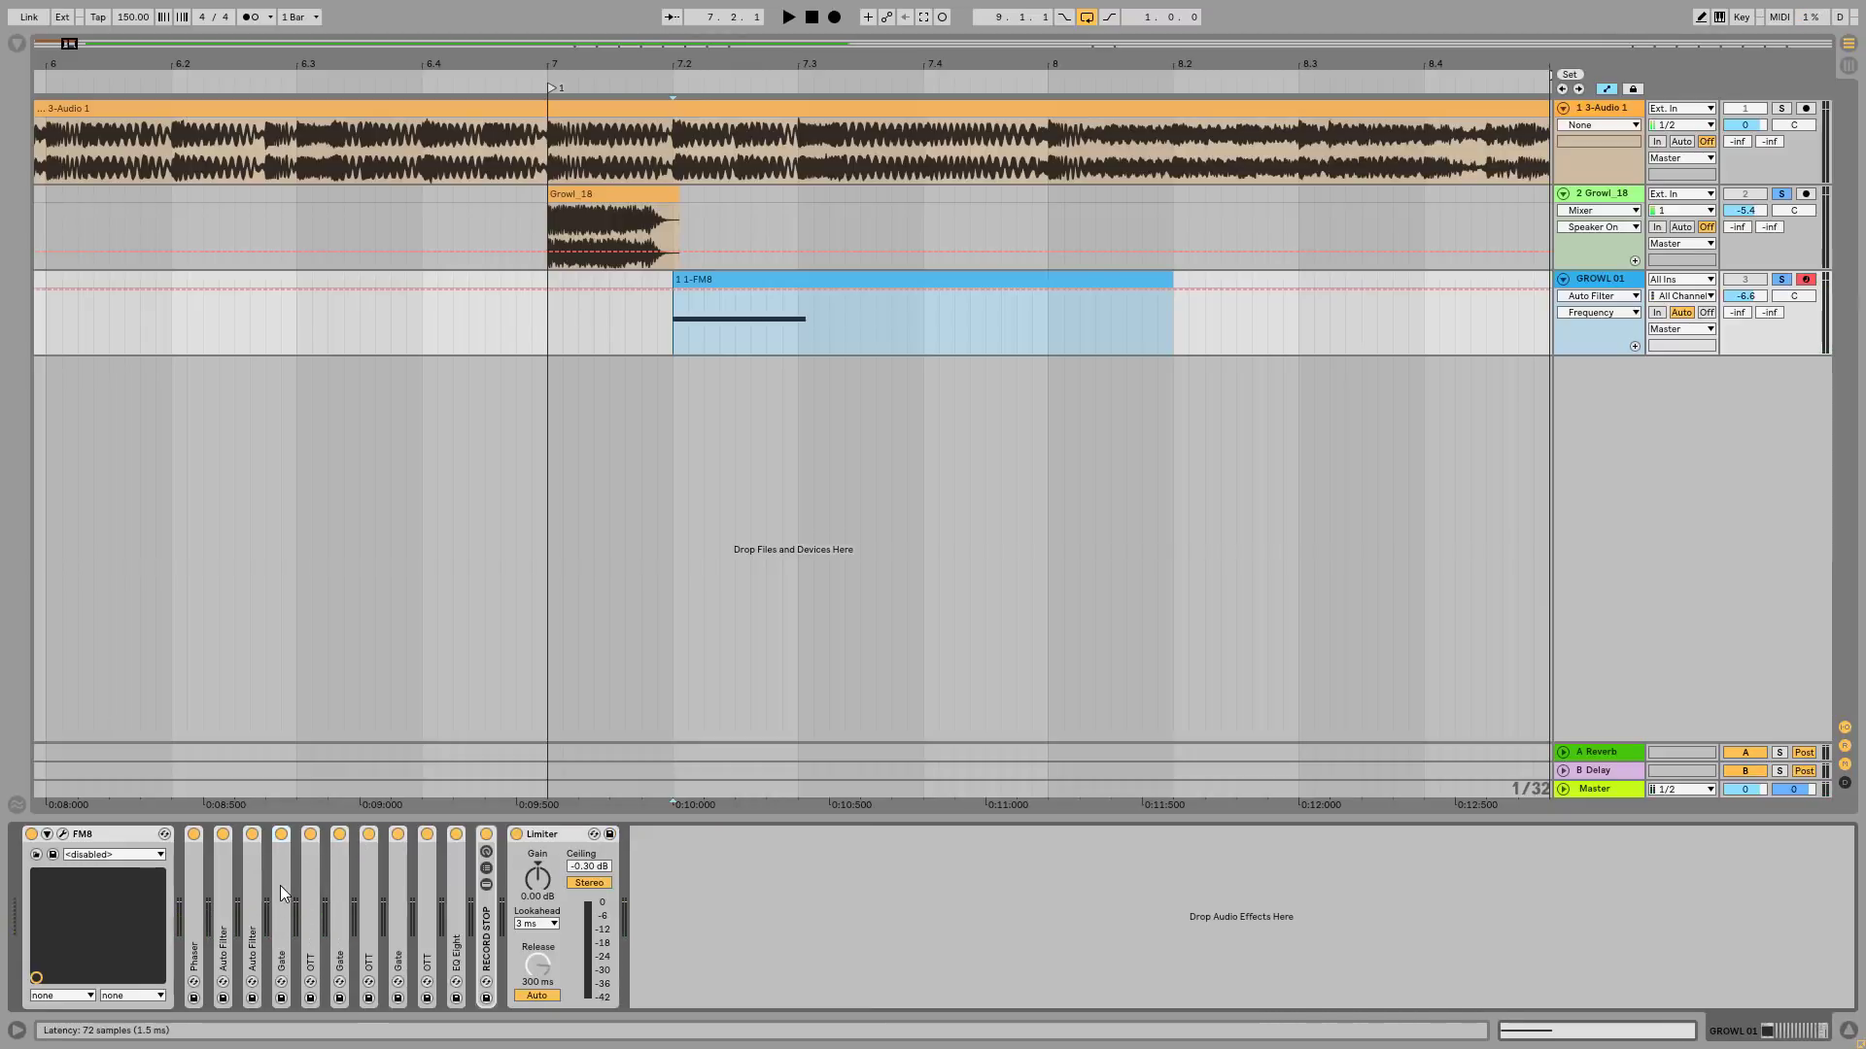
pyautogui.doubleClick(305, 883)
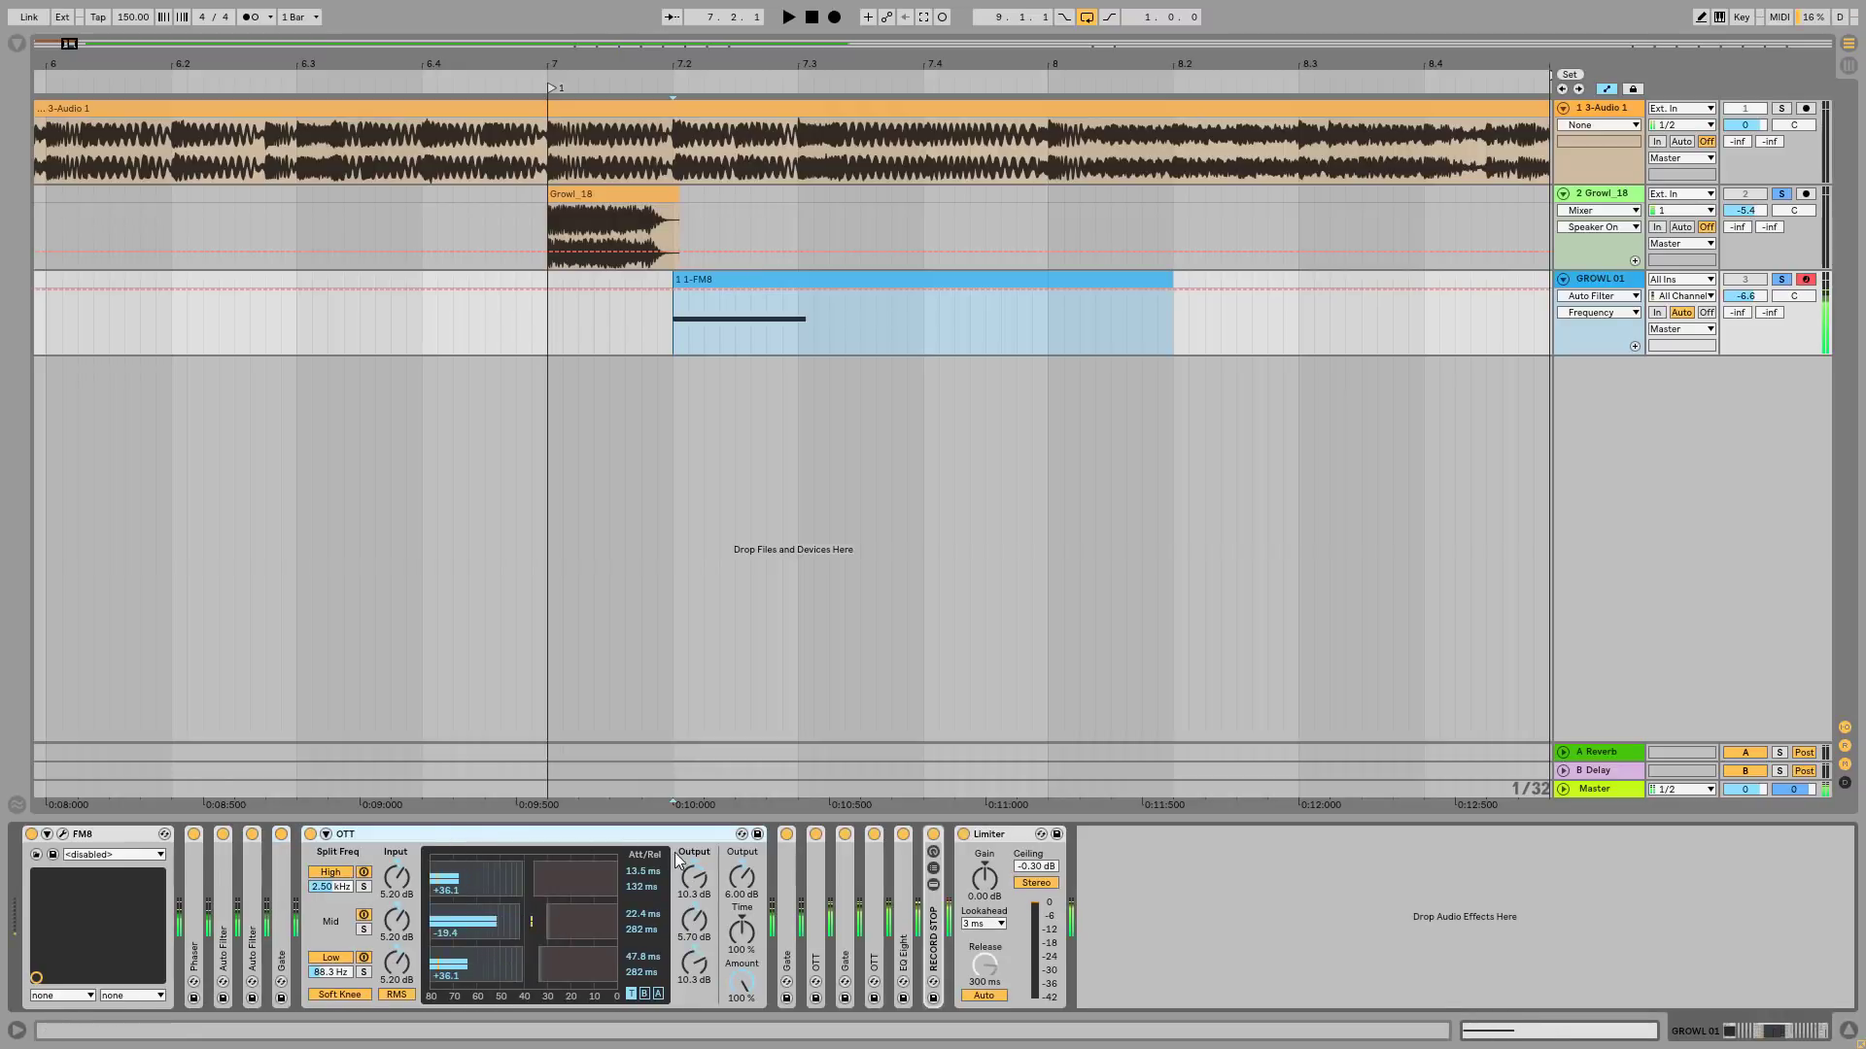
pyautogui.doubleClick(788, 865)
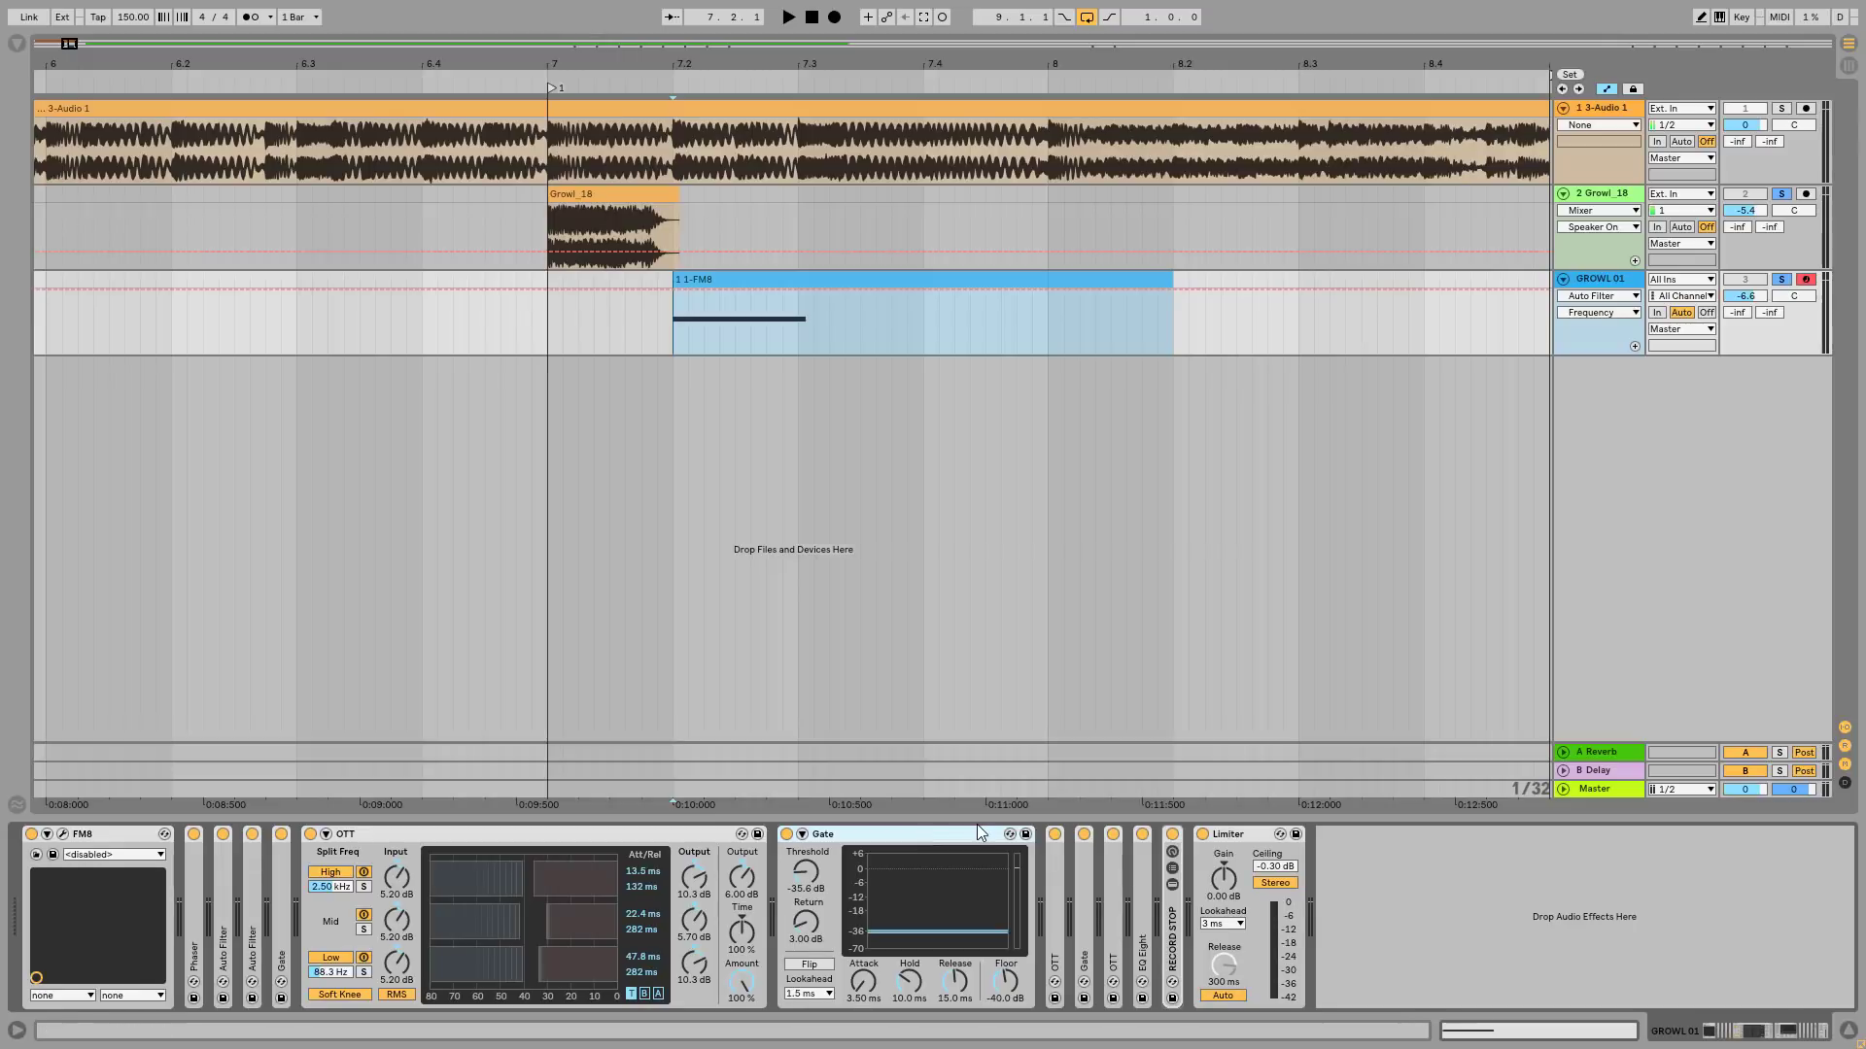
pyautogui.doubleClick(669, 835)
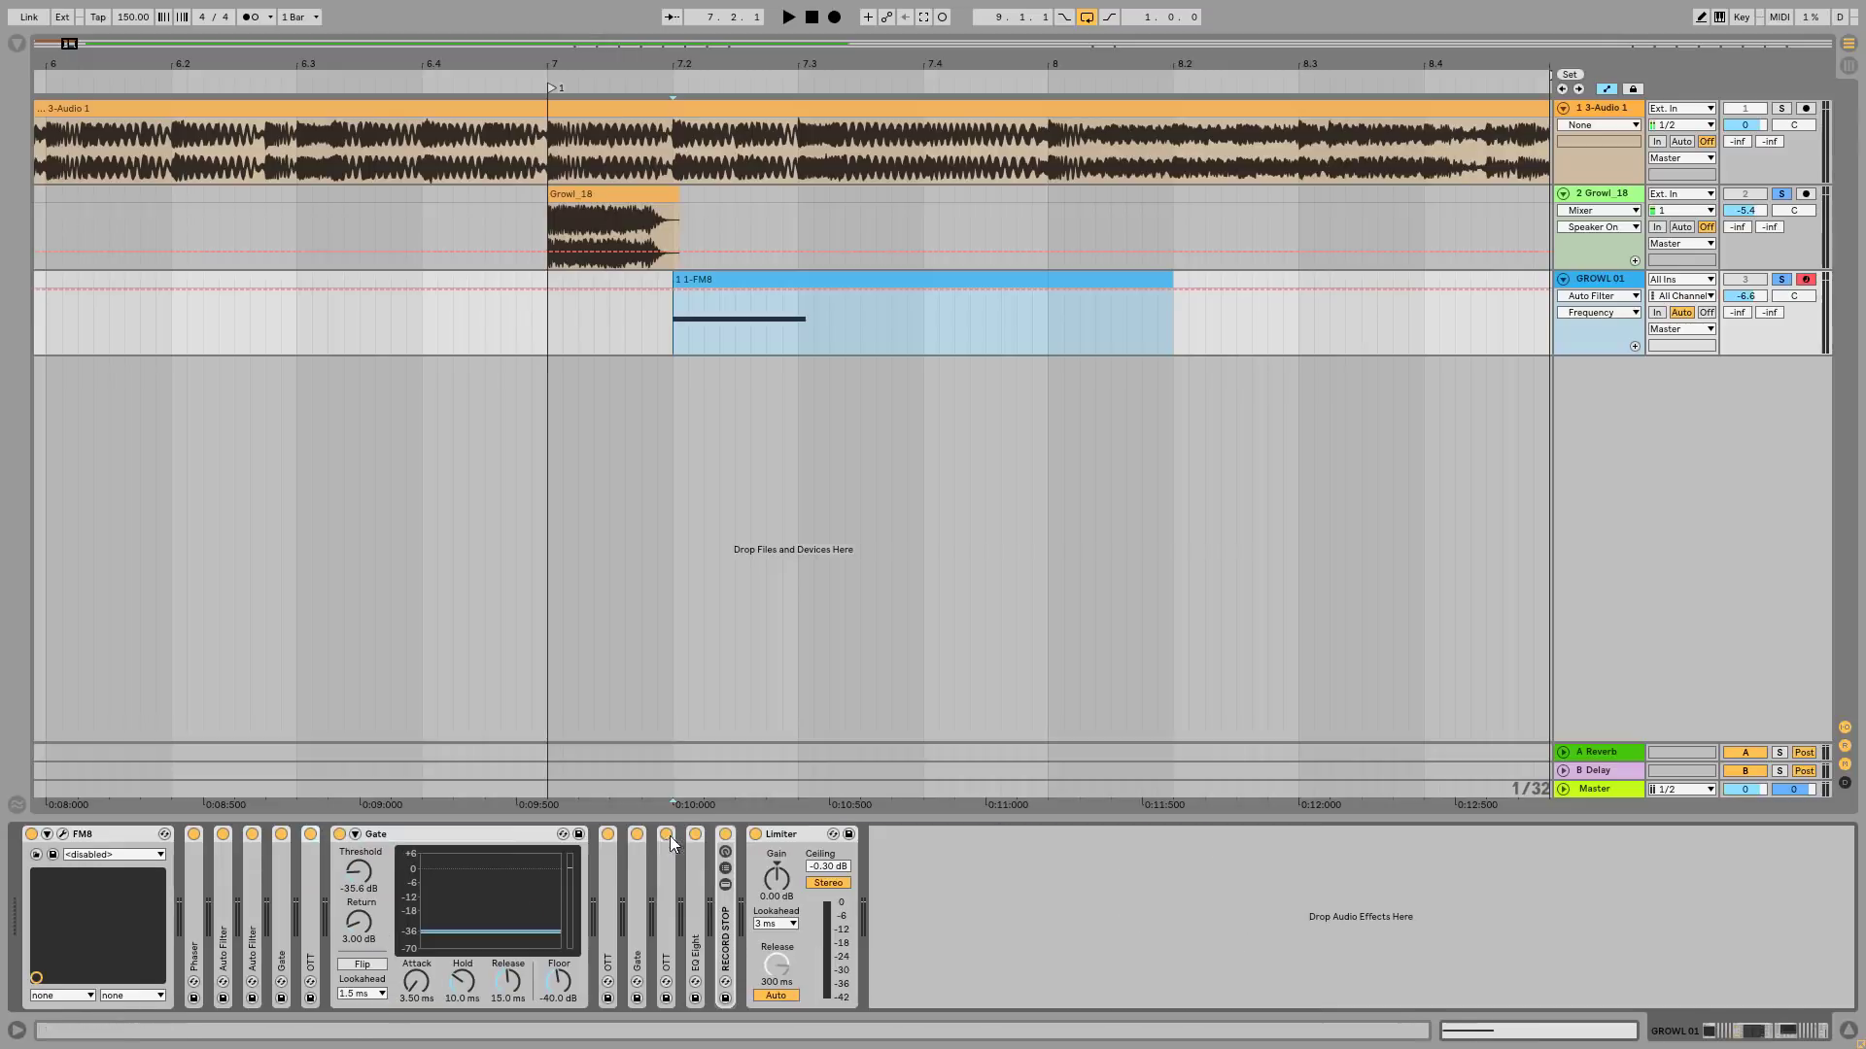
pyautogui.doubleClick(471, 836)
# - Examine the settings of the second OTT, the third Gate and the third OTT, and collapse all three
pyautogui.doubleClick(366, 908)
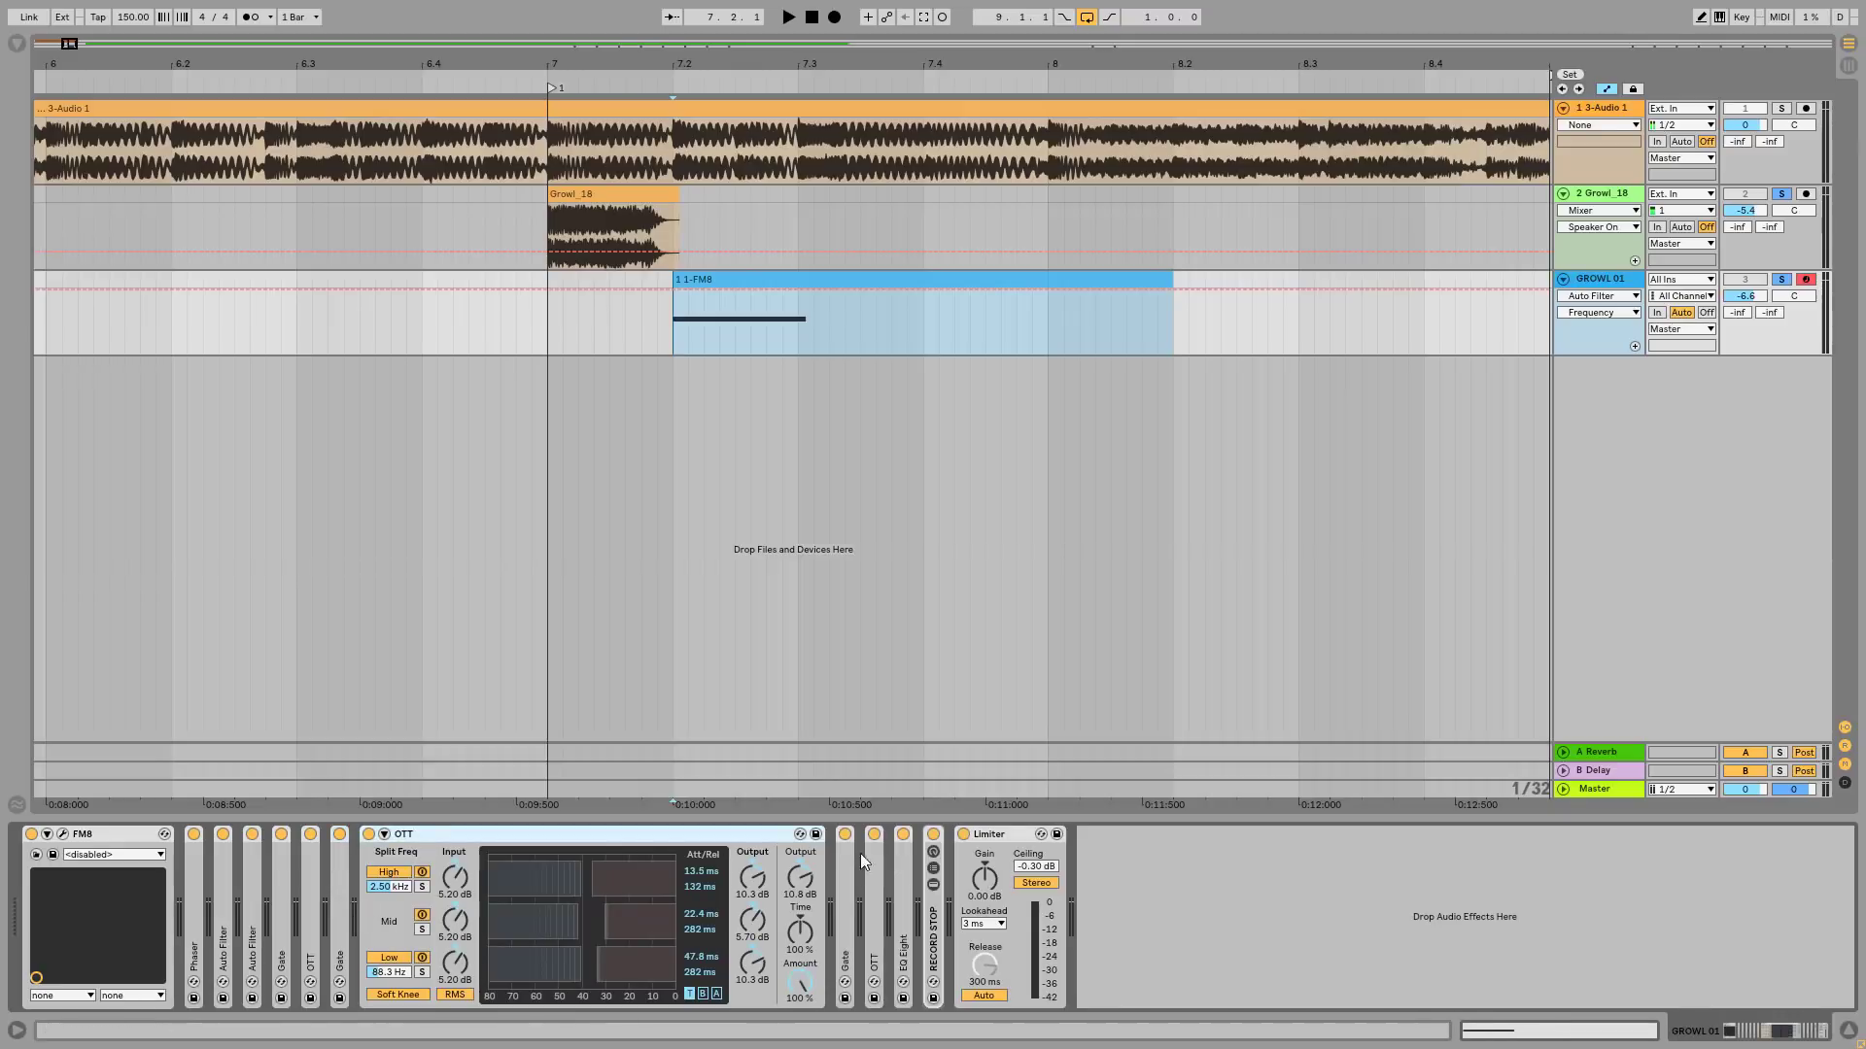
pyautogui.doubleClick(839, 888)
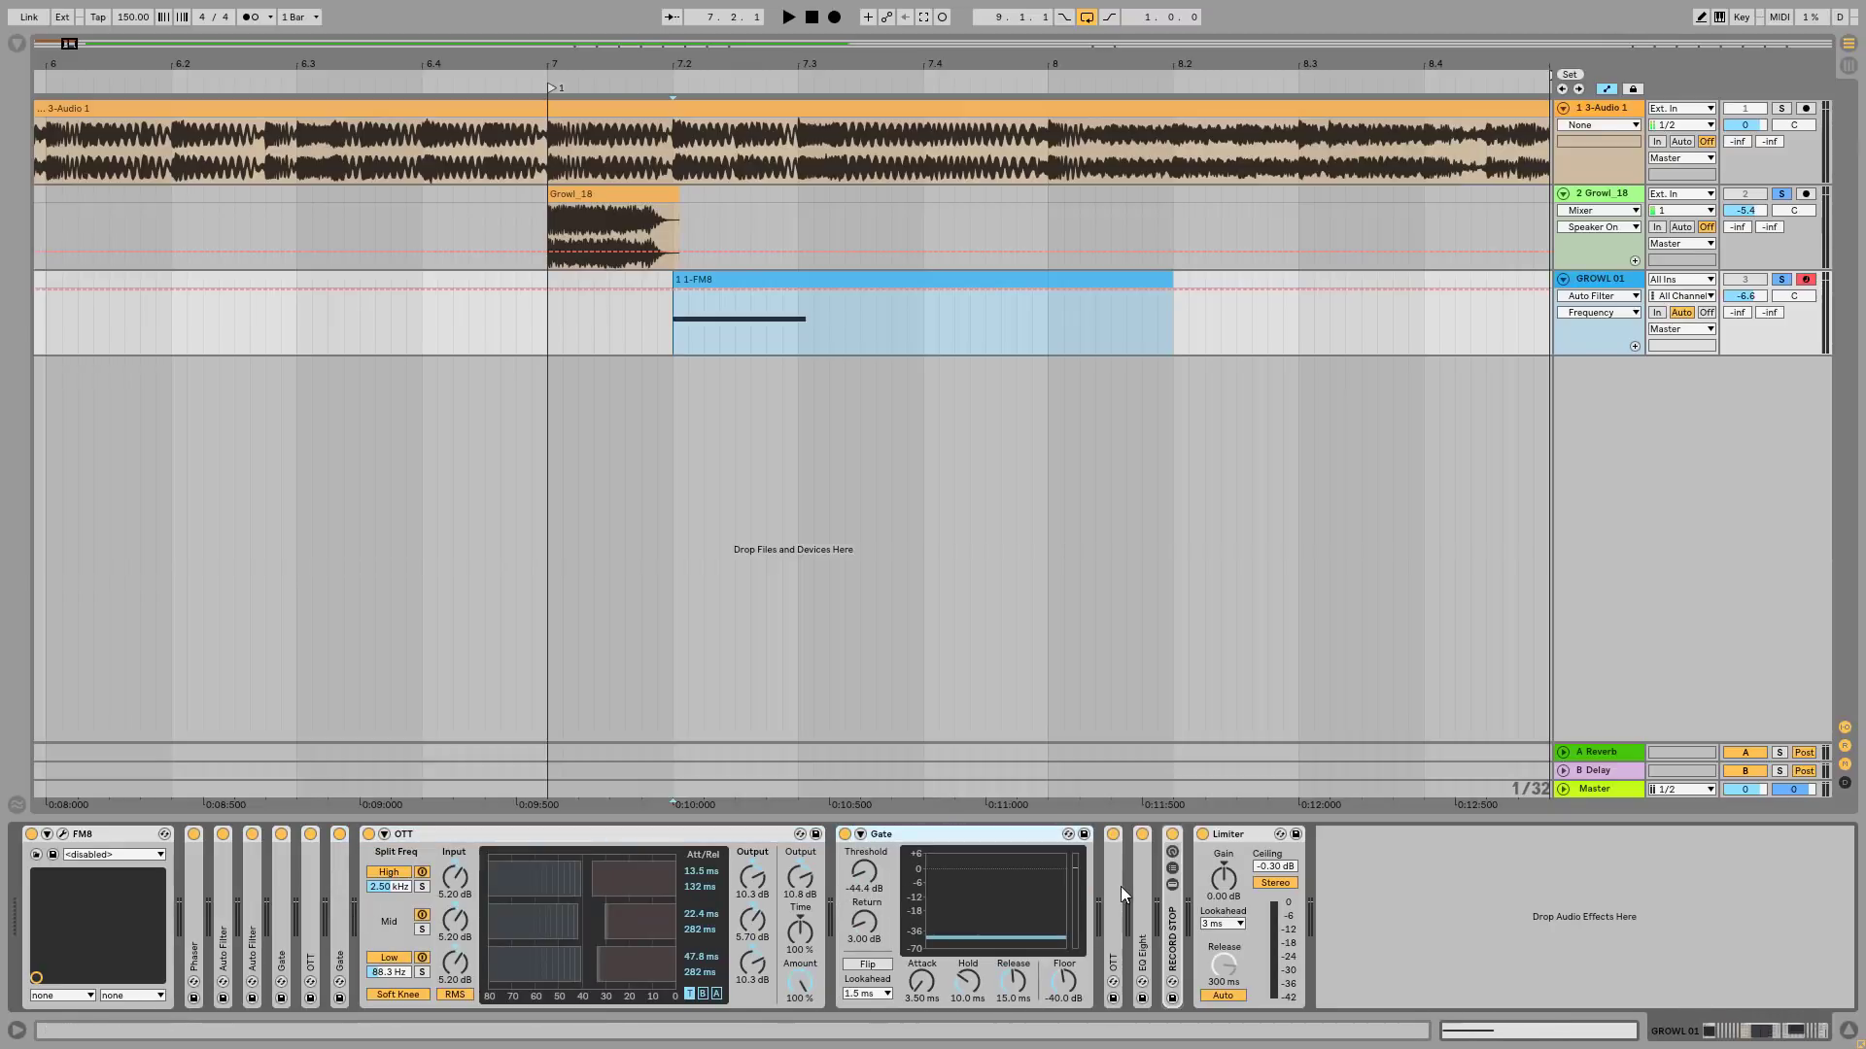
pyautogui.doubleClick(1113, 884)
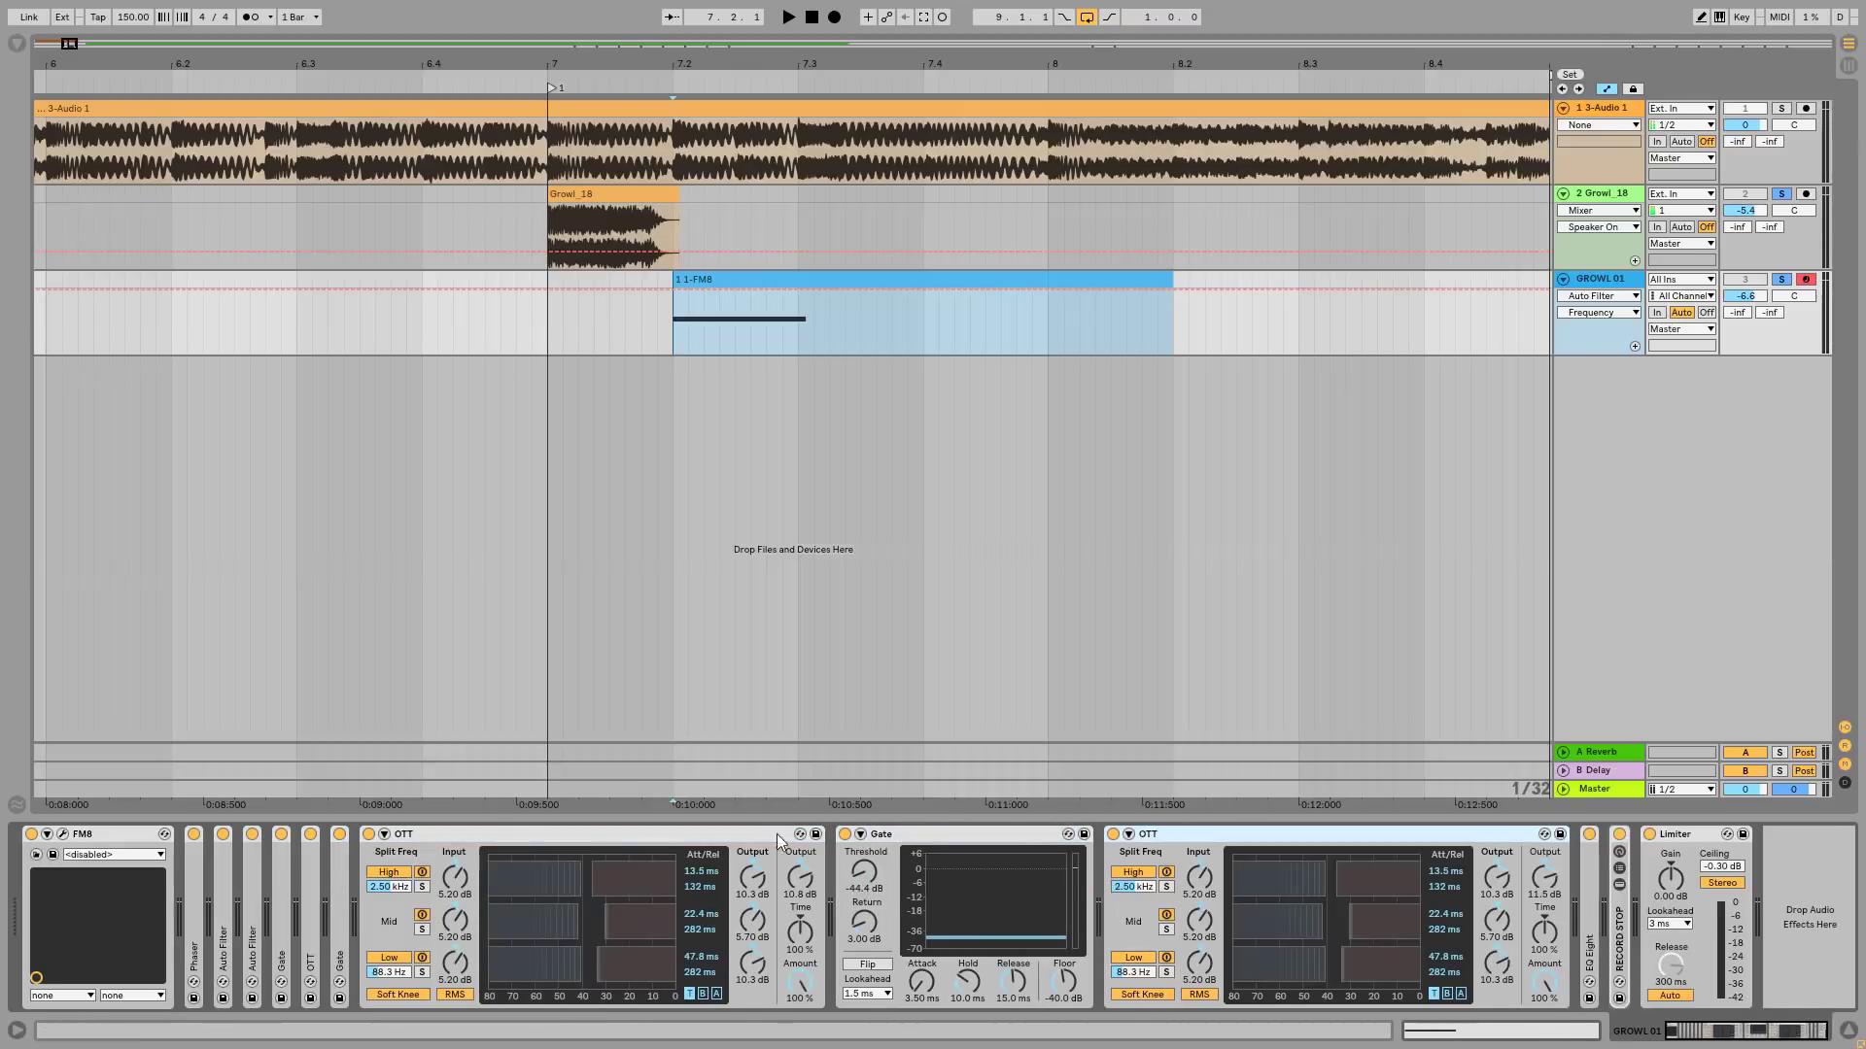
pyautogui.doubleClick(465, 836)
pyautogui.doubleClick(471, 835)
pyautogui.doubleClick(471, 836)
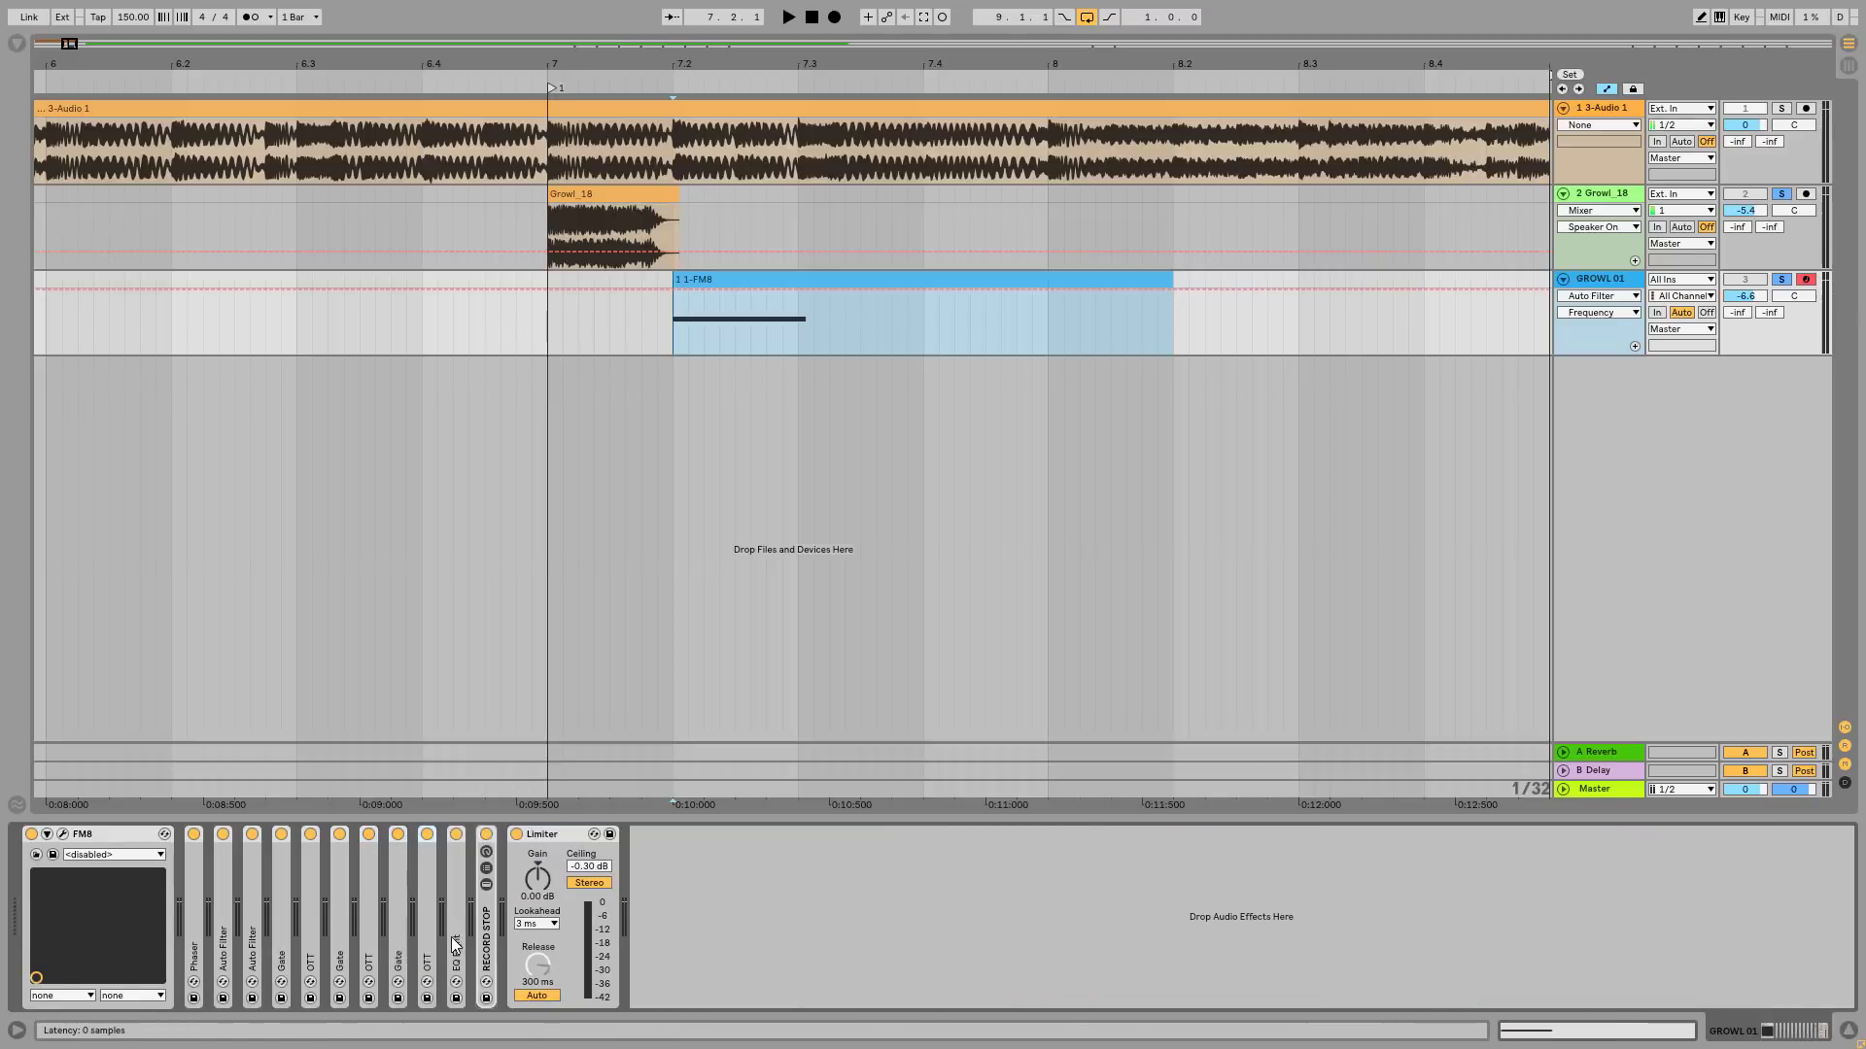
# - Examine the EQ Eight curve and the devices inside the RECORD STOP rack, collapsing the EQ Eight
pyautogui.doubleClick(463, 931)
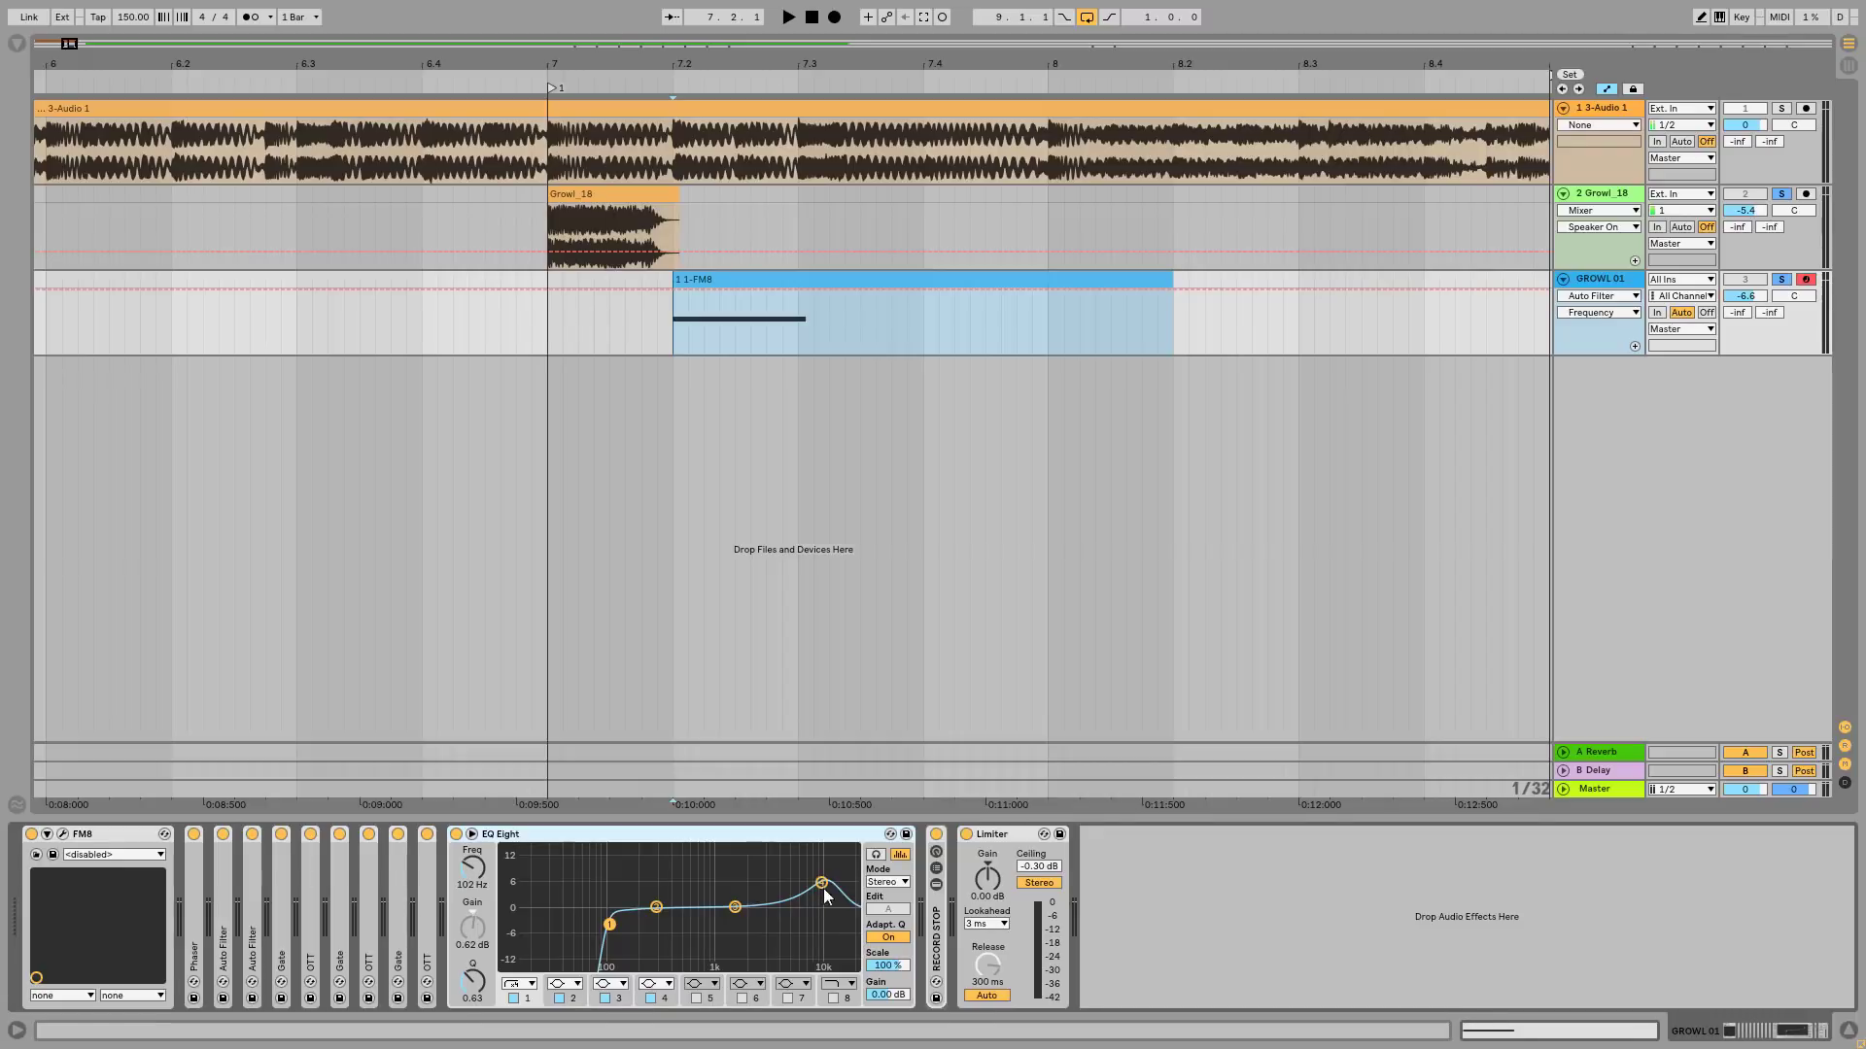
pyautogui.doubleClick(938, 957)
pyautogui.doubleClick(522, 835)
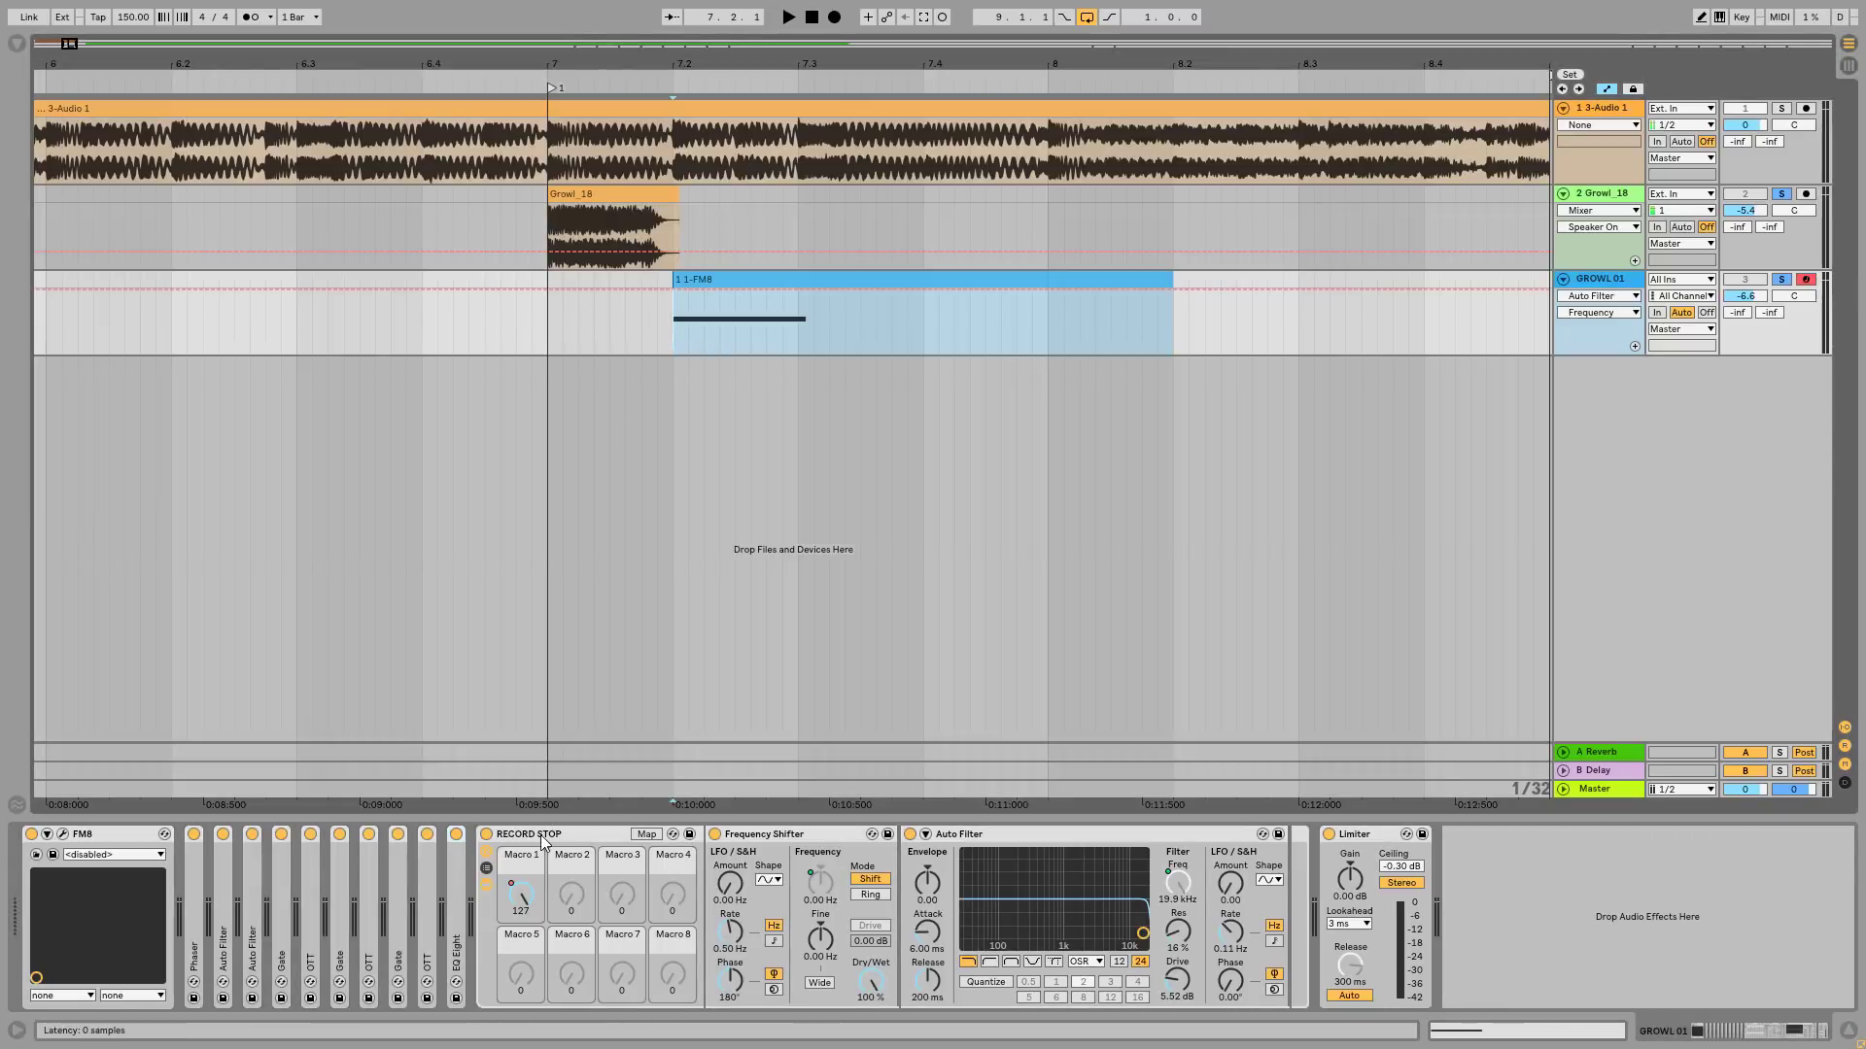
# - Bypass the RECORD STOP rack to hear the growl without it and delete the rack from GROWL 01
pyautogui.click(486, 834)
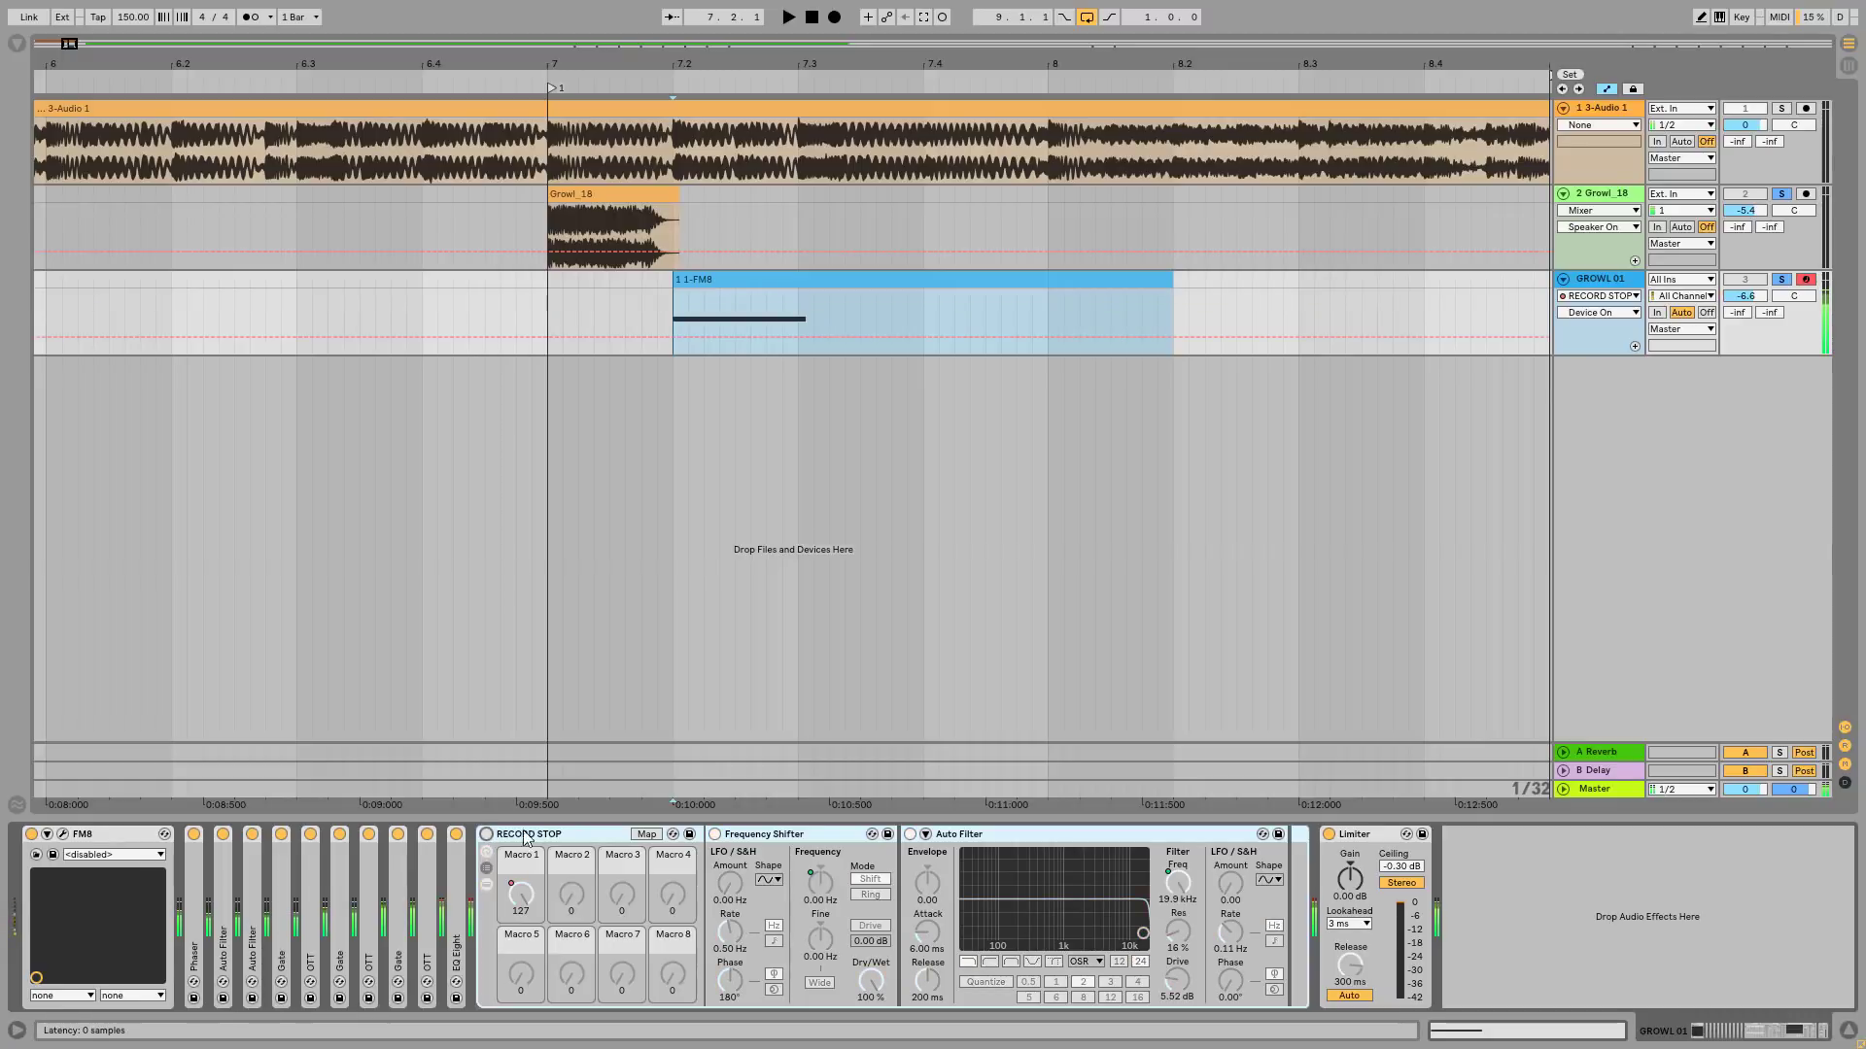
pyautogui.press('Delete')
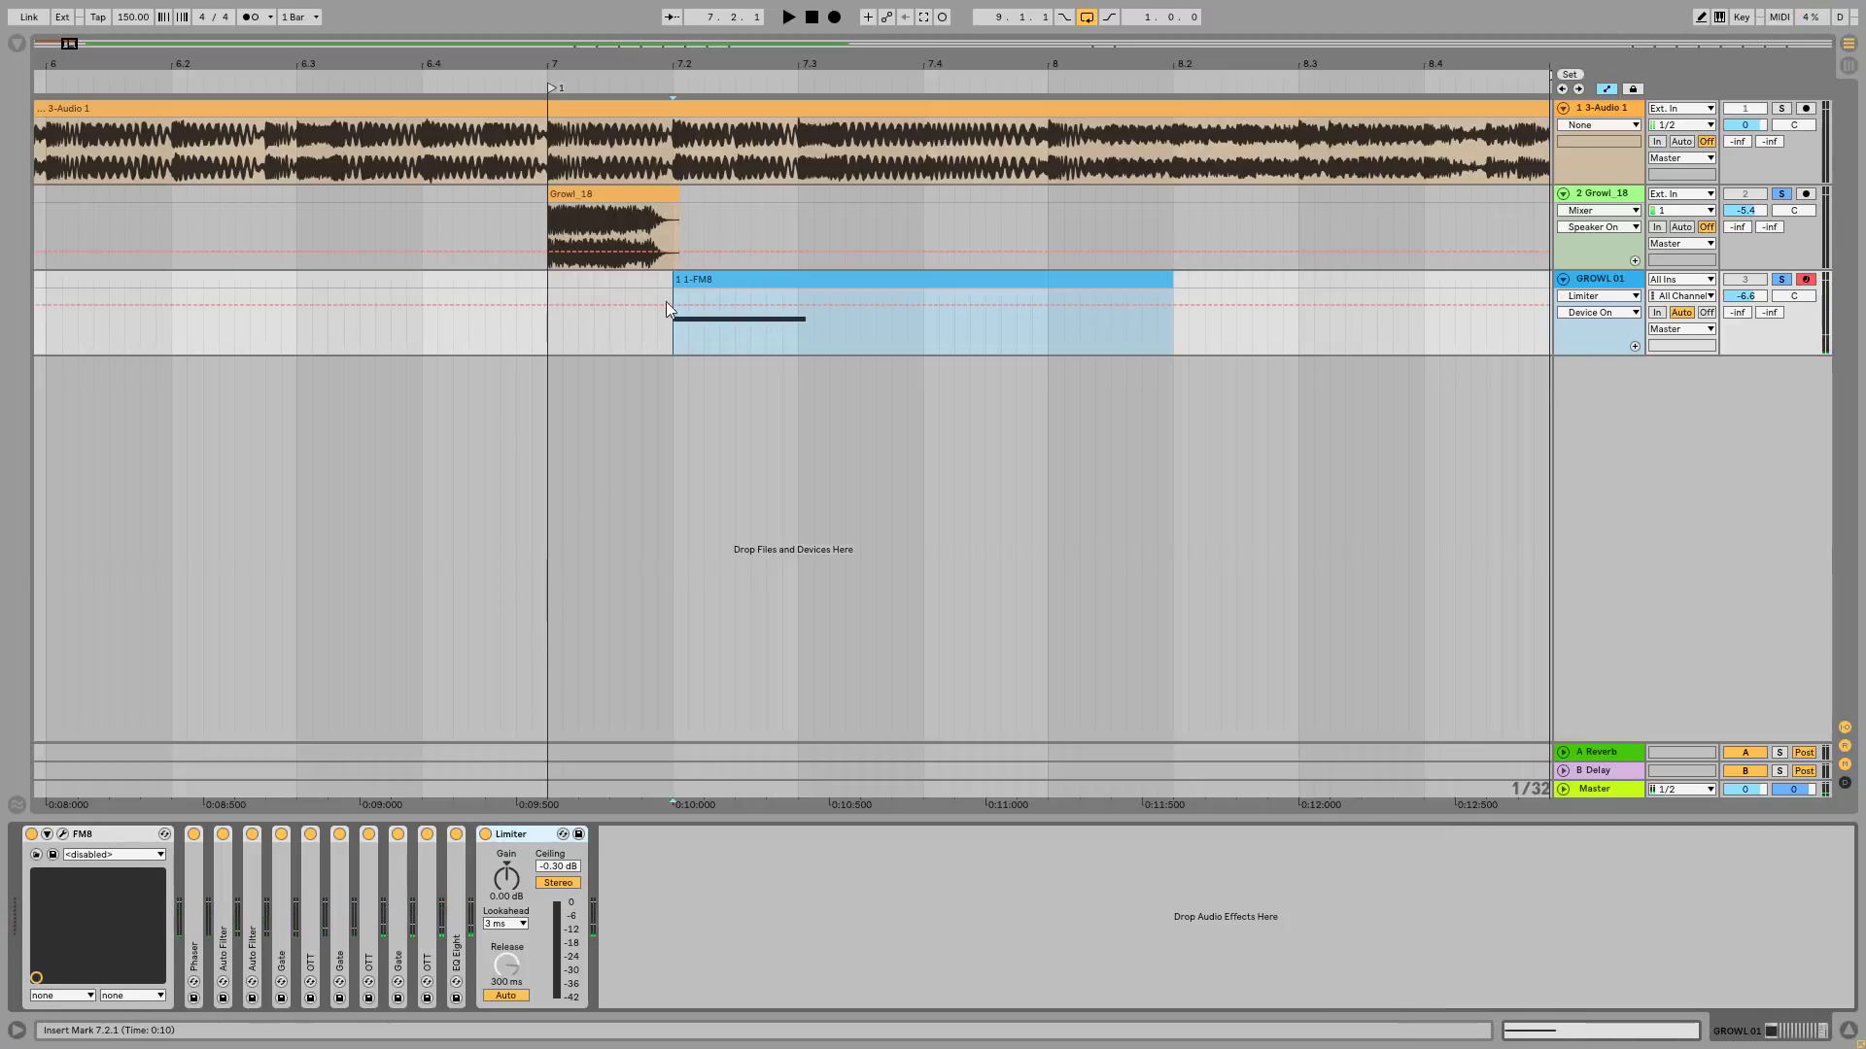